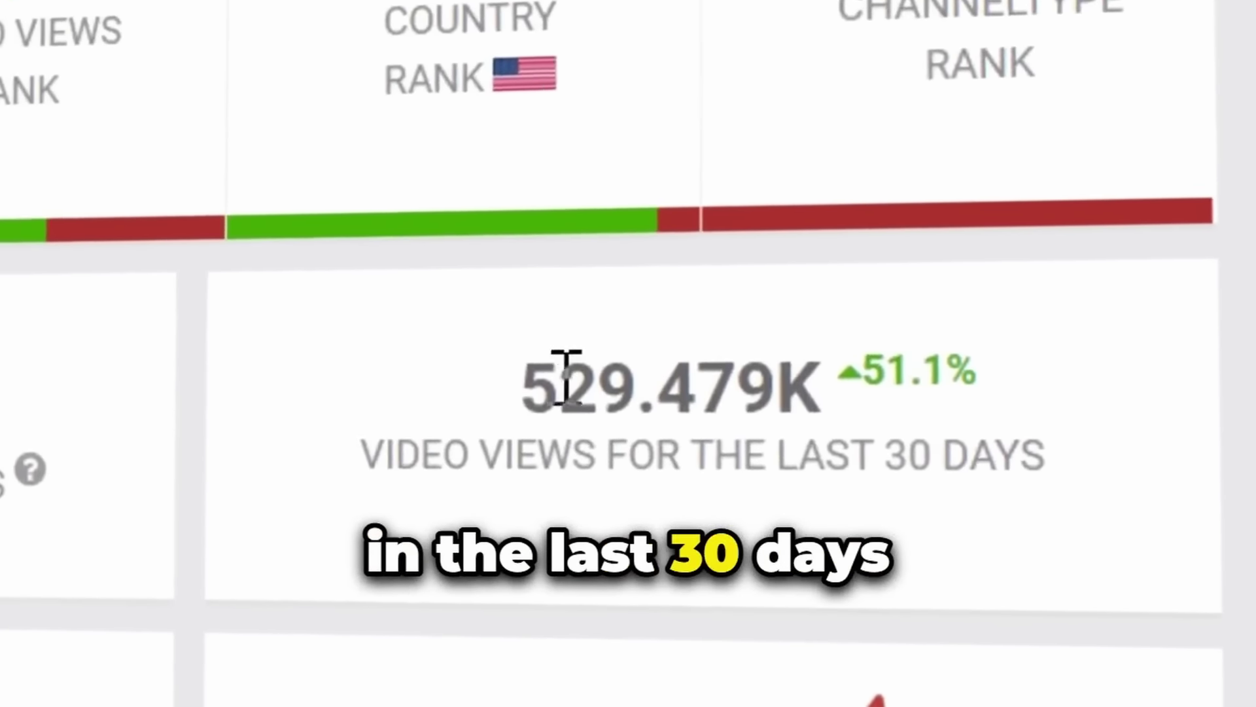
- Highlight the 529K monthly views and earnings estimate, then show the accounts available to switch to
drag(600, 358, 615, 360)
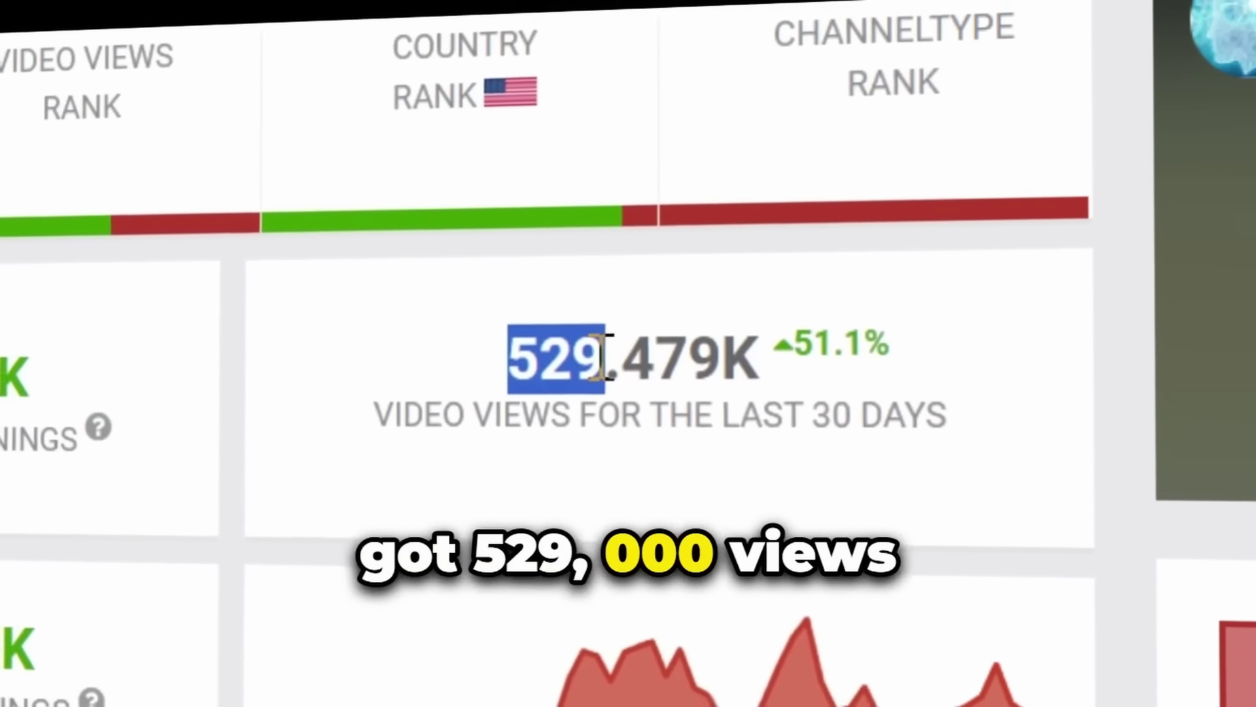
click(981, 424)
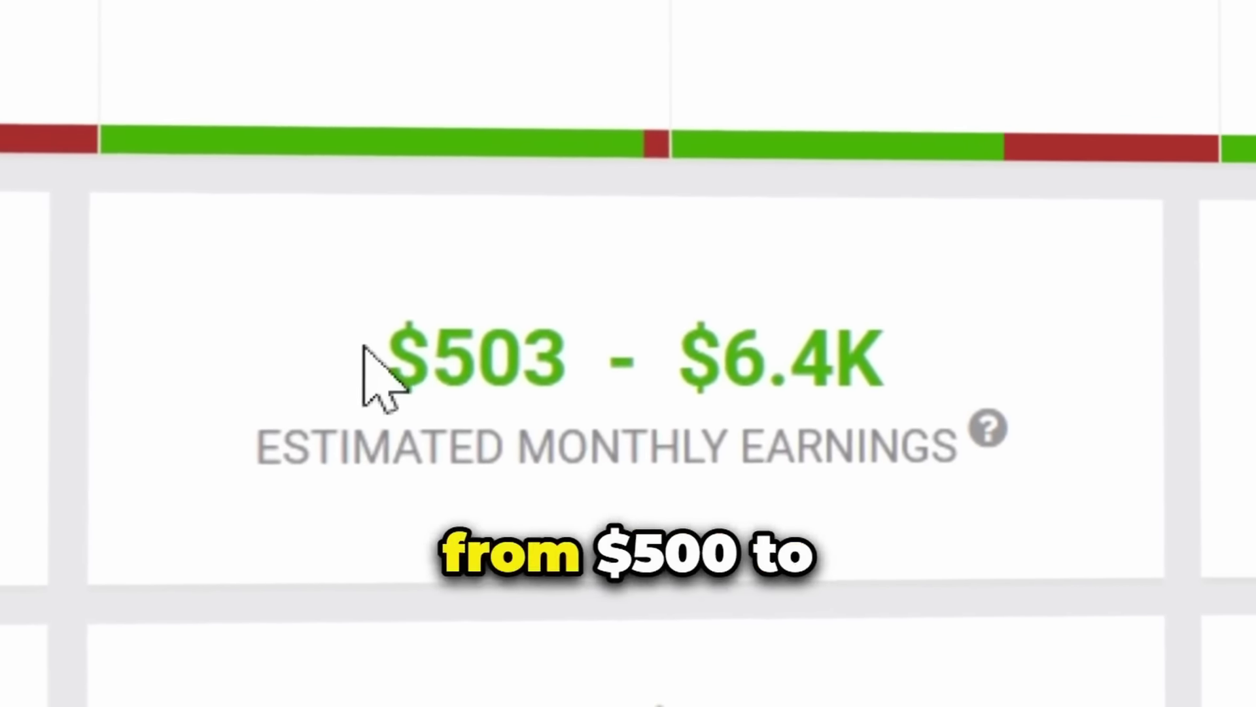
drag(631, 357, 840, 369)
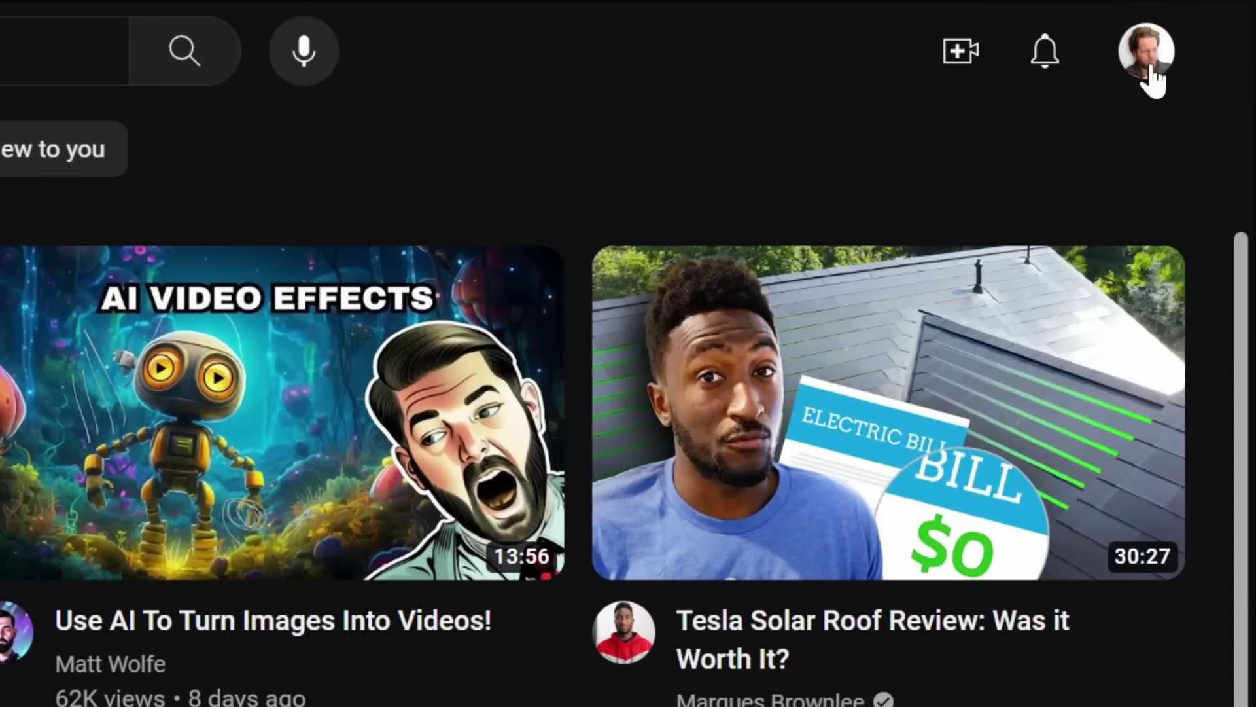
click(1152, 65)
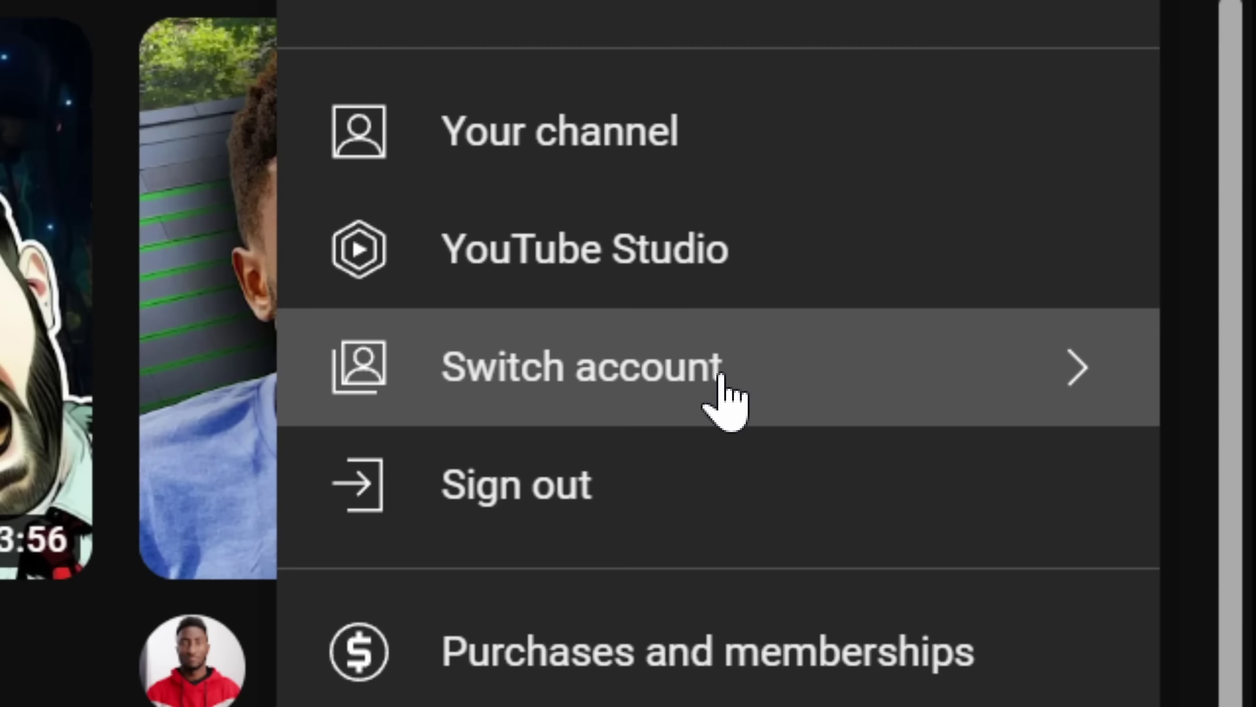
click(721, 378)
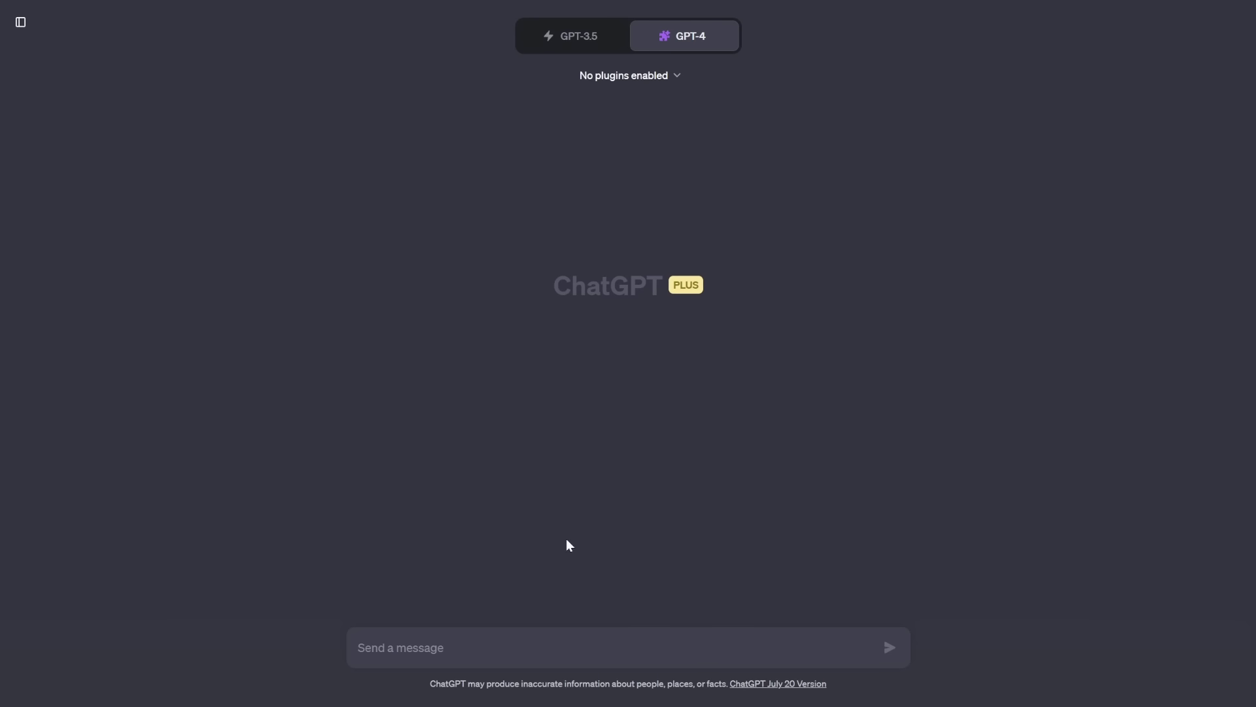
- Ask ChatGPT to 'Create 10 examples of a news Youtube Channel Name' and highlight NewsNugget
click(464, 644)
text(Create 10 examples of a news Youtube Channel Name)
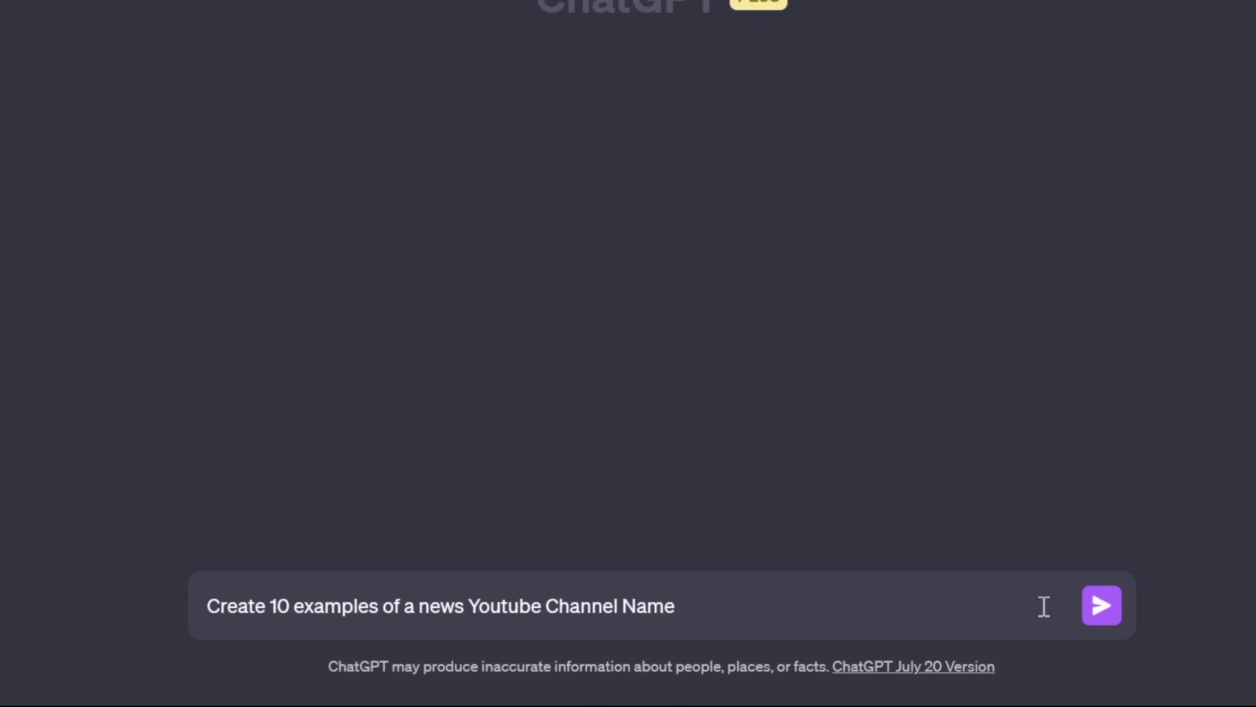
click(1102, 613)
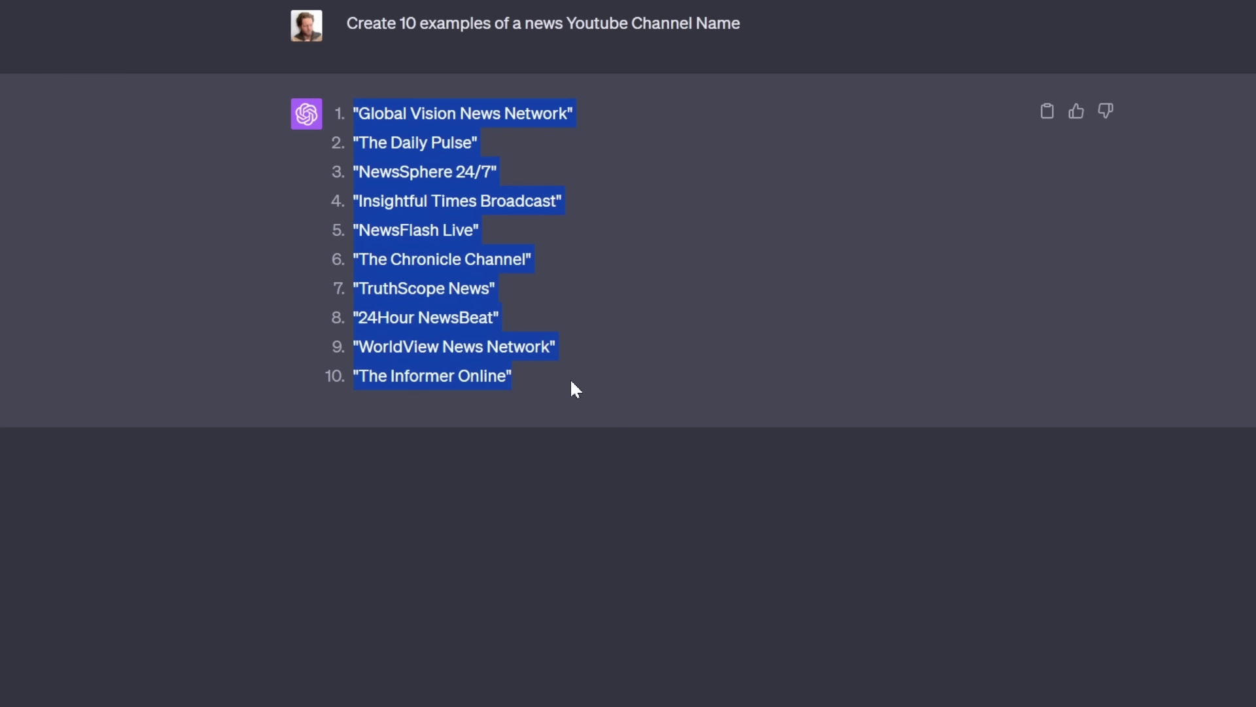
click(648, 425)
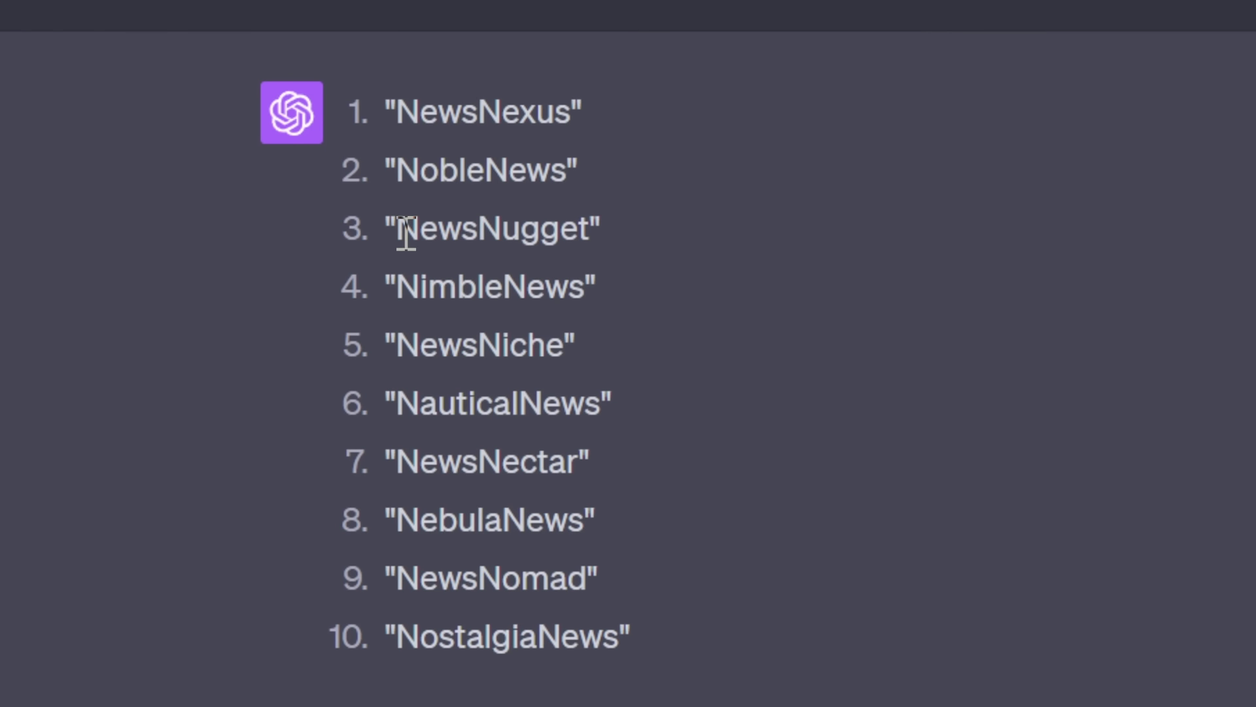
drag(406, 234, 598, 236)
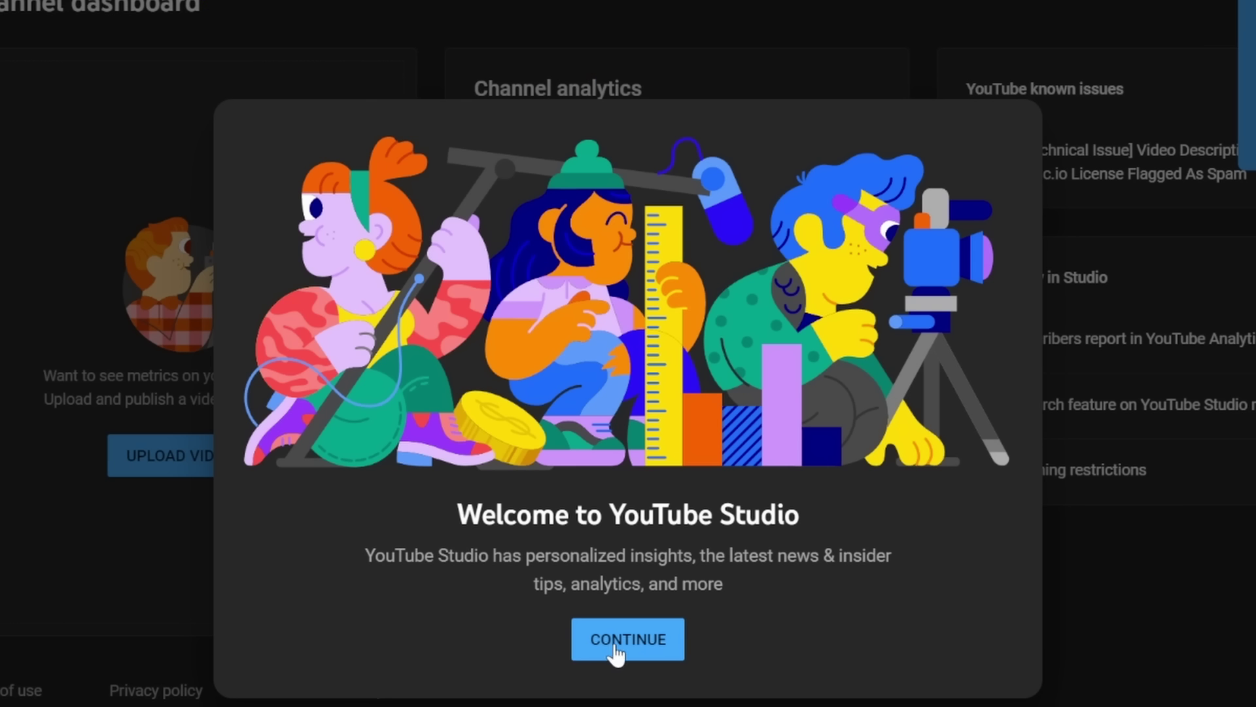
click(615, 648)
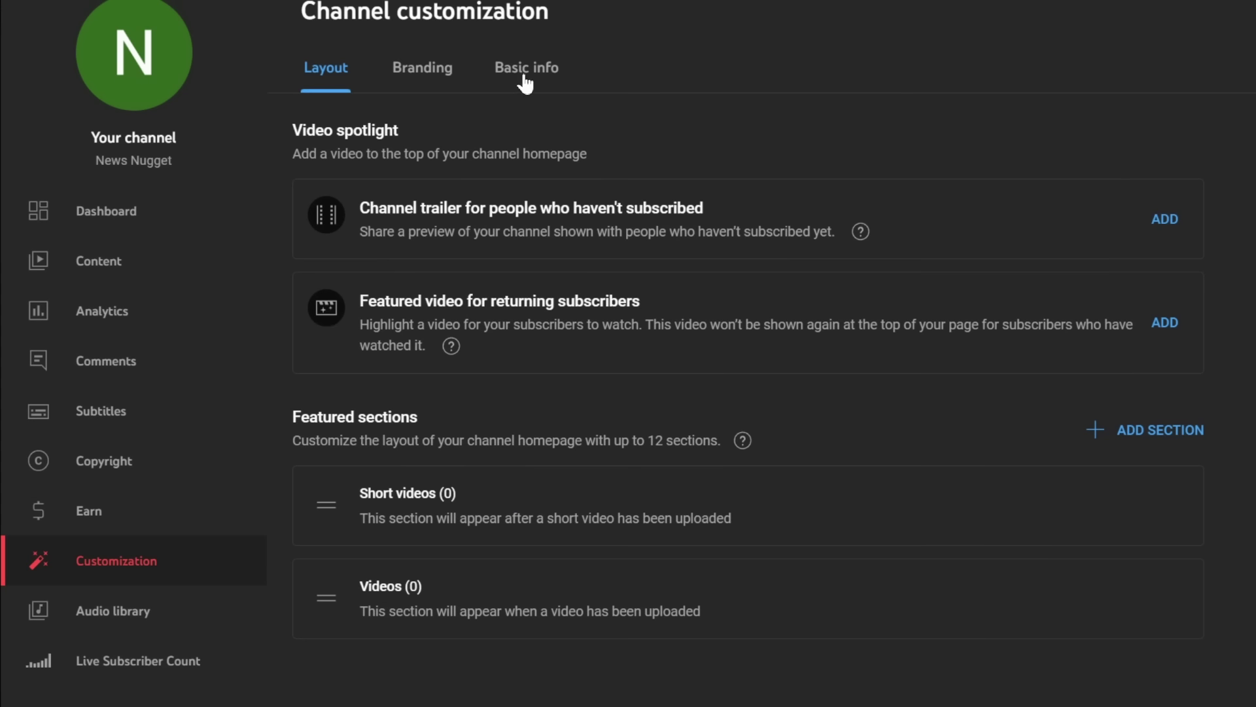
click(525, 72)
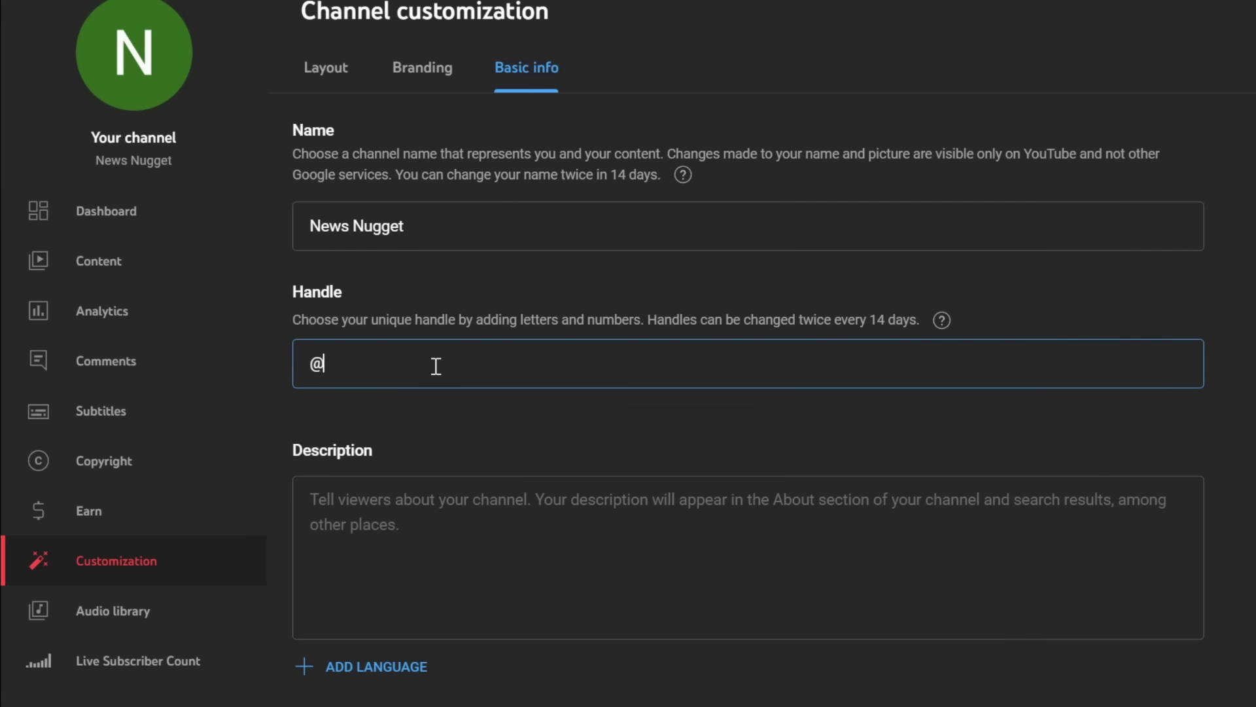
text(wsNugget)
key(Tab)
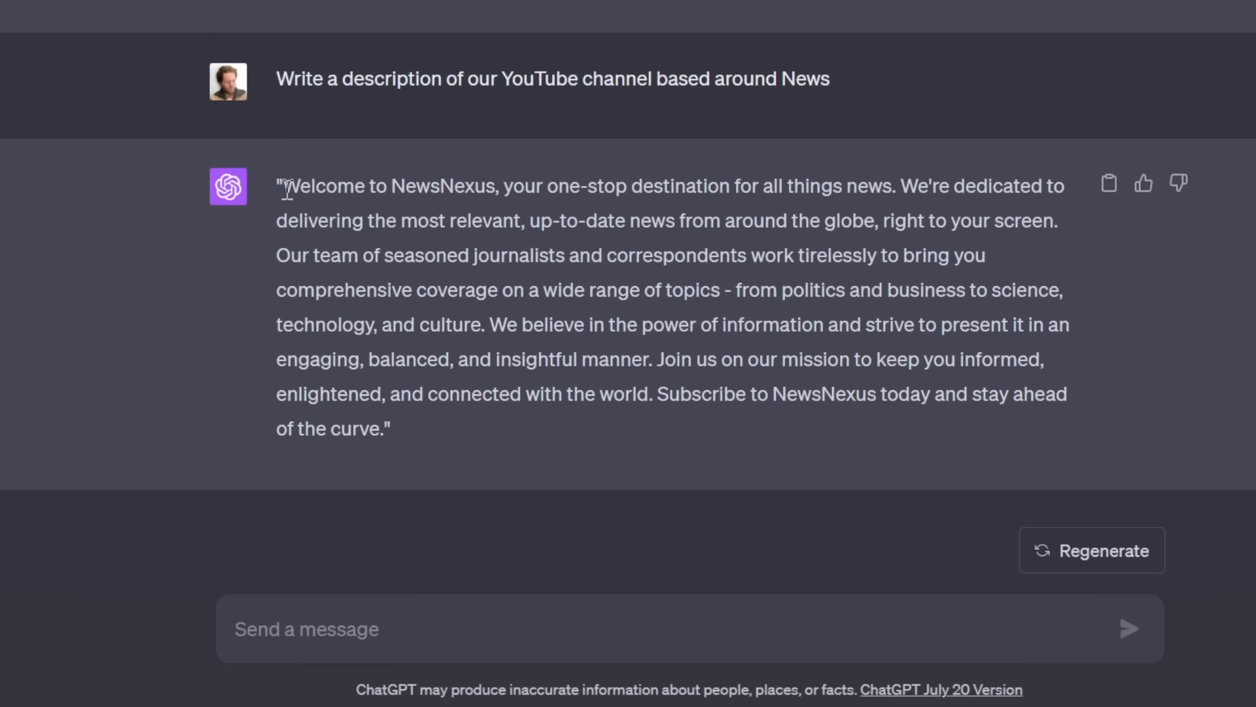
drag(278, 187, 377, 459)
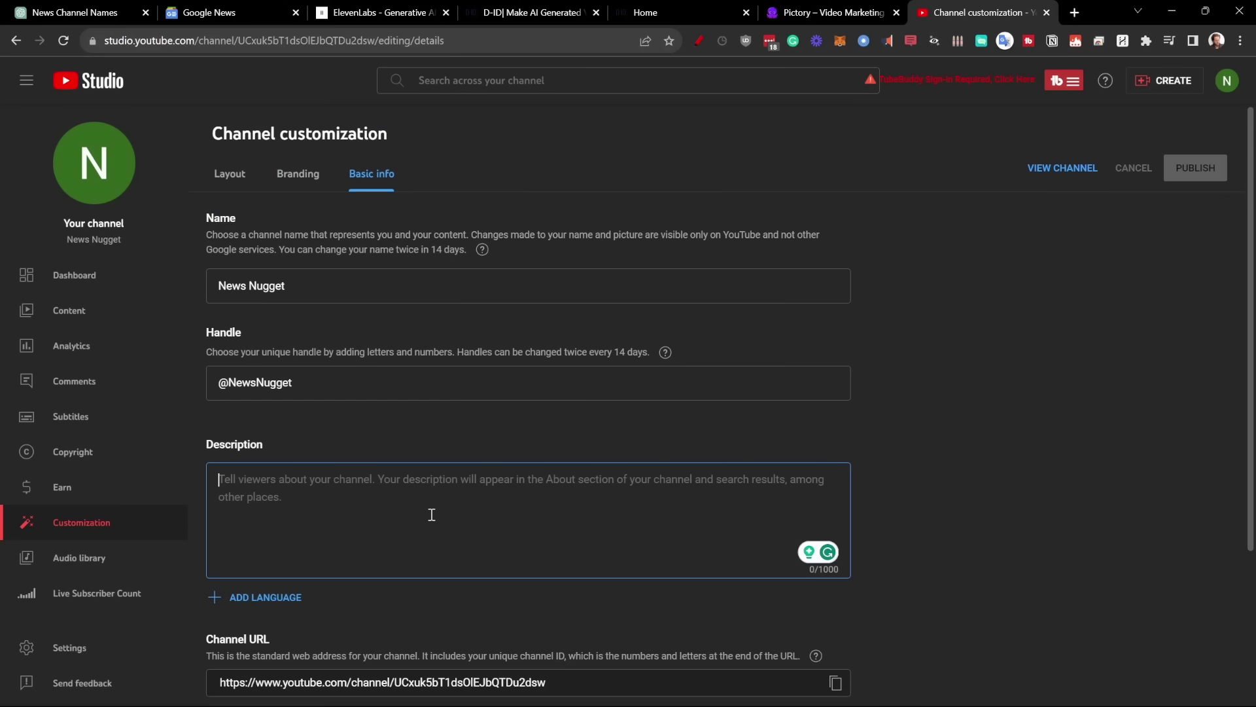
text(Welcome to NewsNexus, your one-stop destination for all things news. We're dedicated to delivering the most relevant, up-to-date news from around the globe, right to your screen. Our team of seasoned journalists and correspondents work tirelessly to bring you comprehensive coverage on a wide range of topics - from politics and business to science, technology, and culture. We believe in the power of information and strive to present it in an engaging, balanced, and insightful manner. Join us on our mission to keep you informed, enlightened, and connected with the world. Subscribe to NewsNexus today and stay ahead of the curve.)
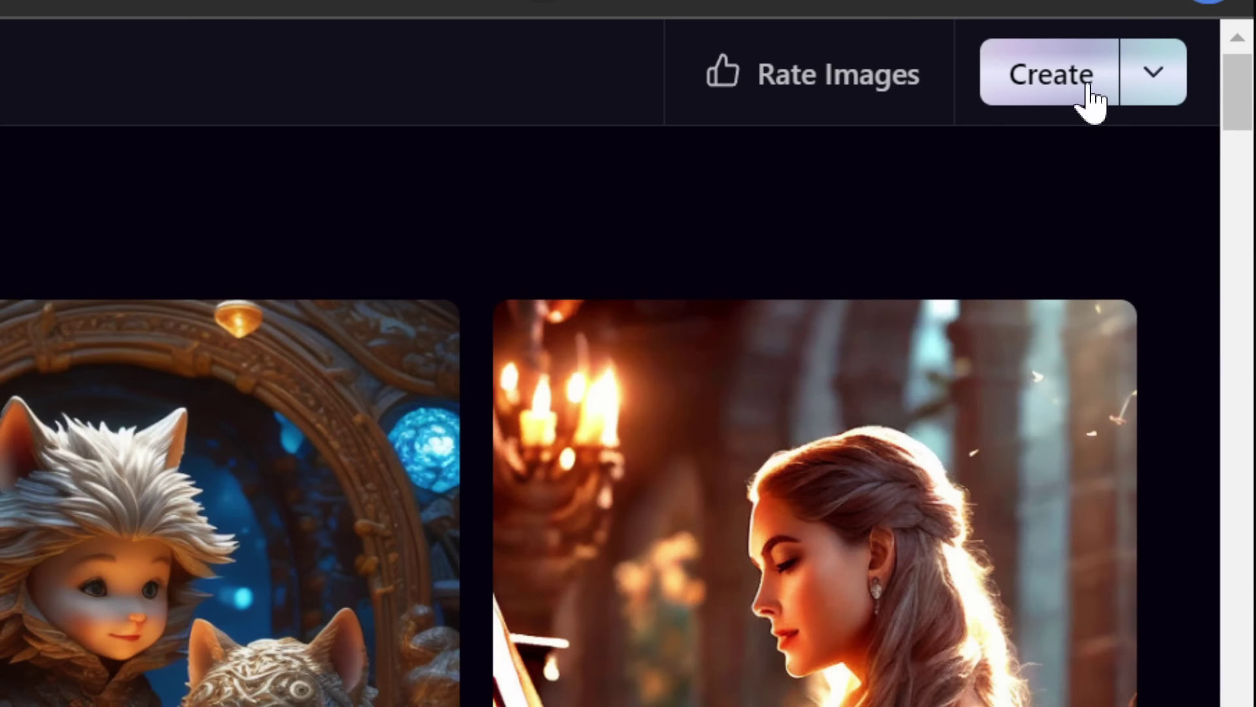
- On a new Playground AI canvas, generate 4 minimalist logos for a world spinning
click(1090, 98)
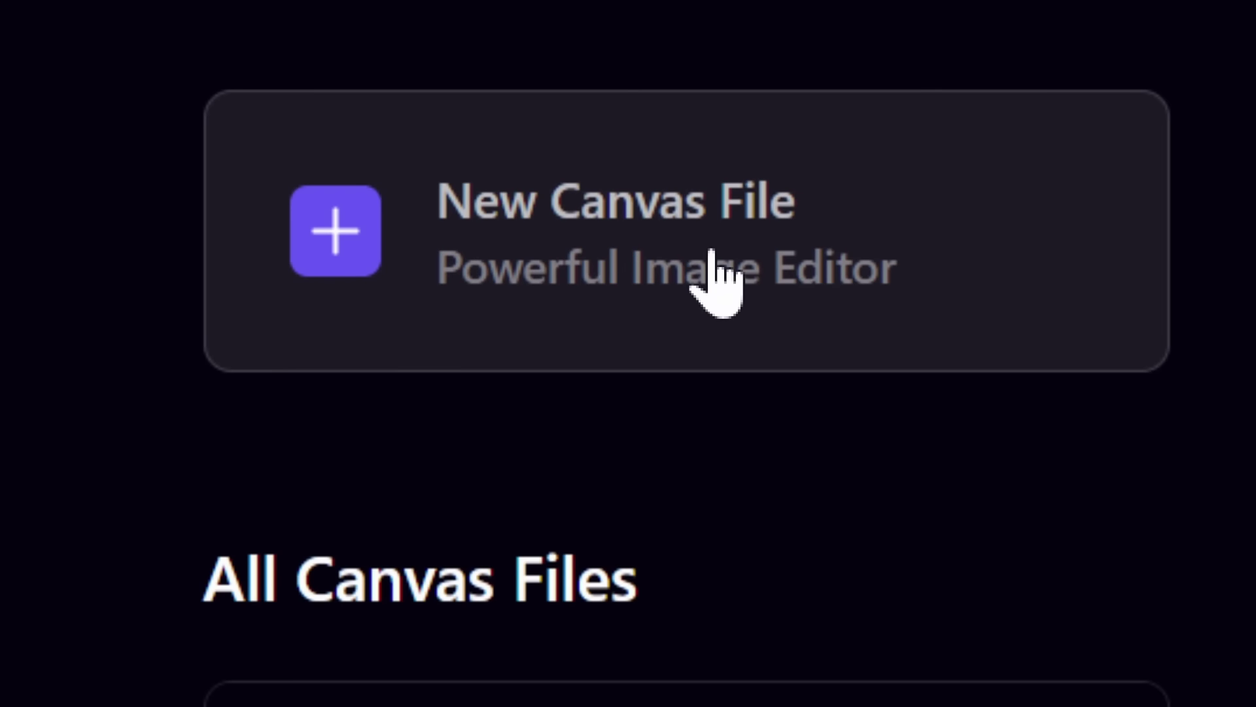
click(717, 281)
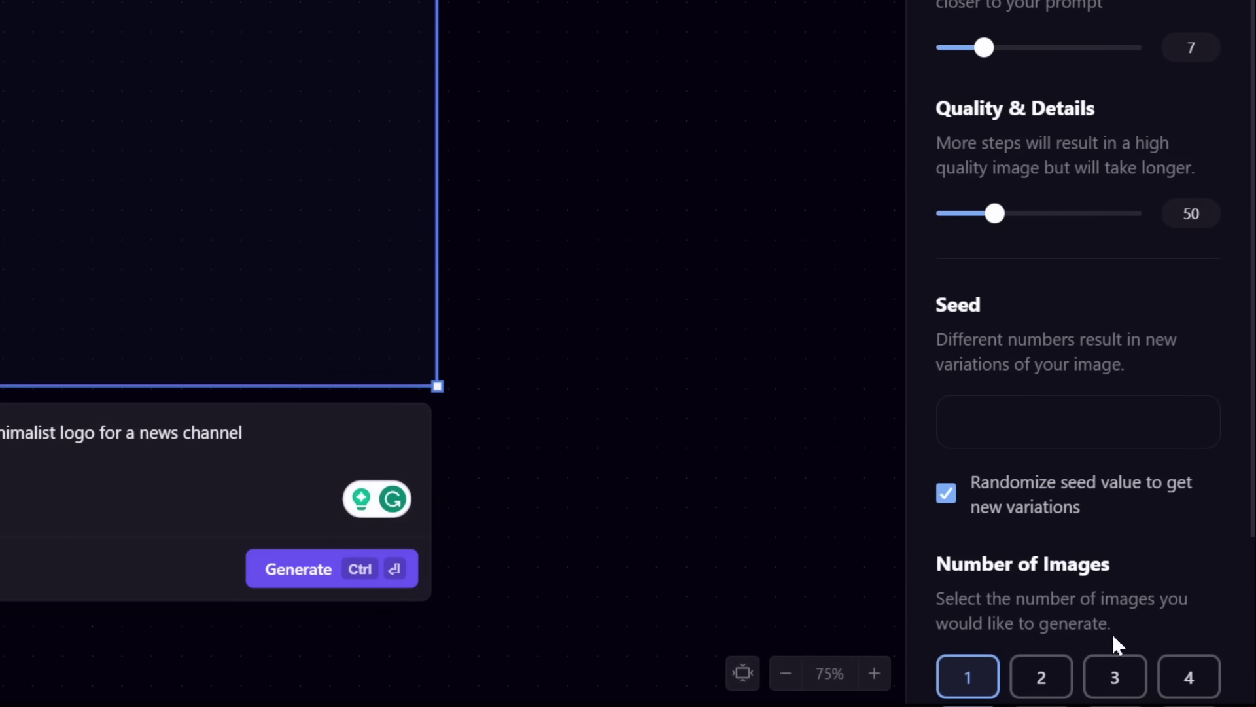
scroll(1141, 665, down, 3)
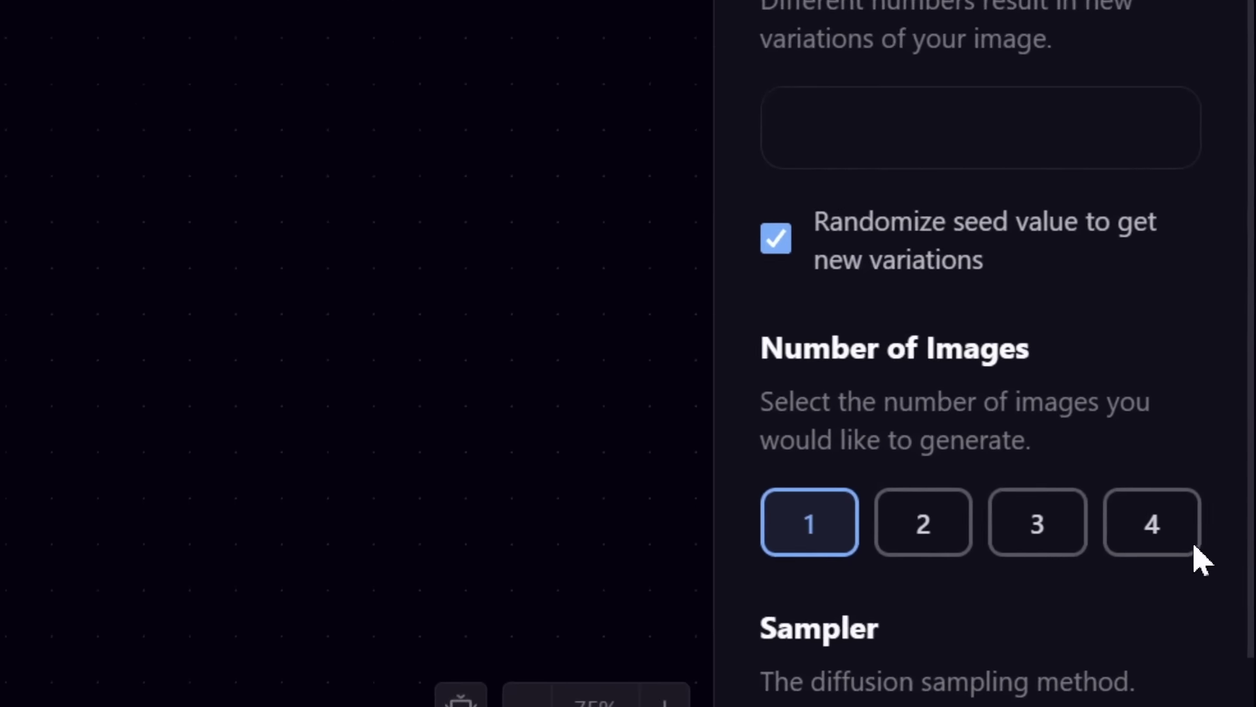
click(1194, 552)
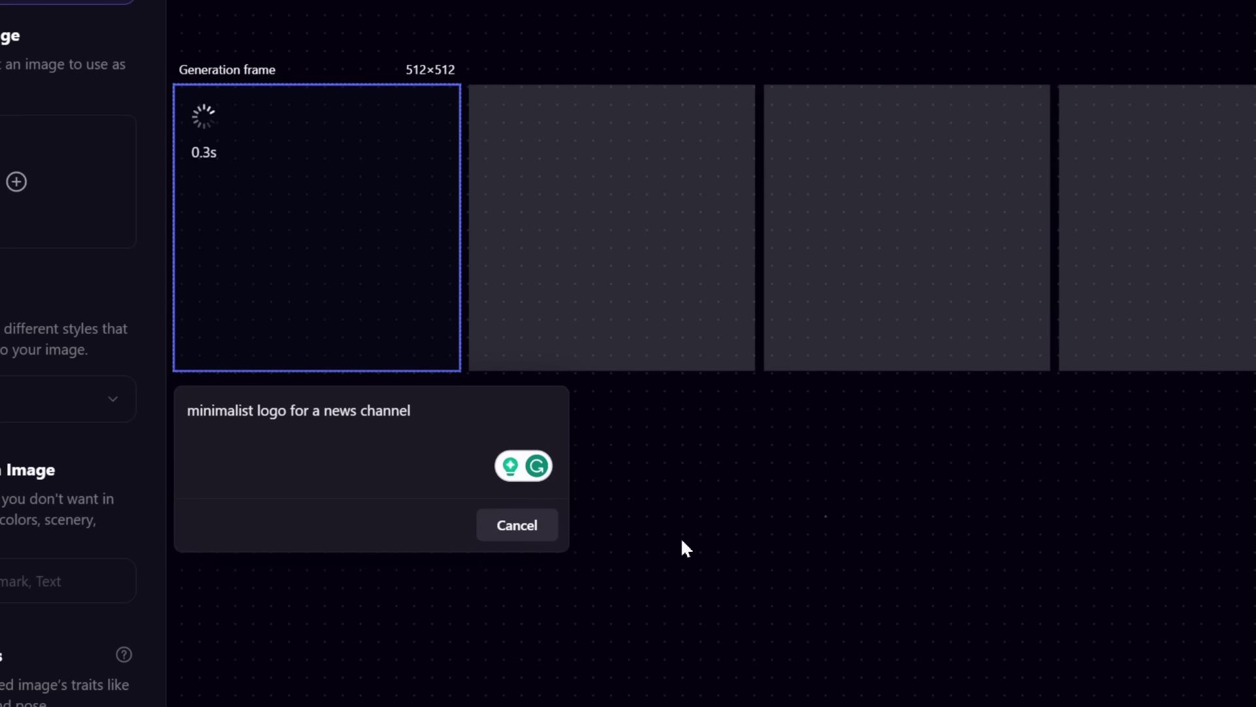
click(467, 537)
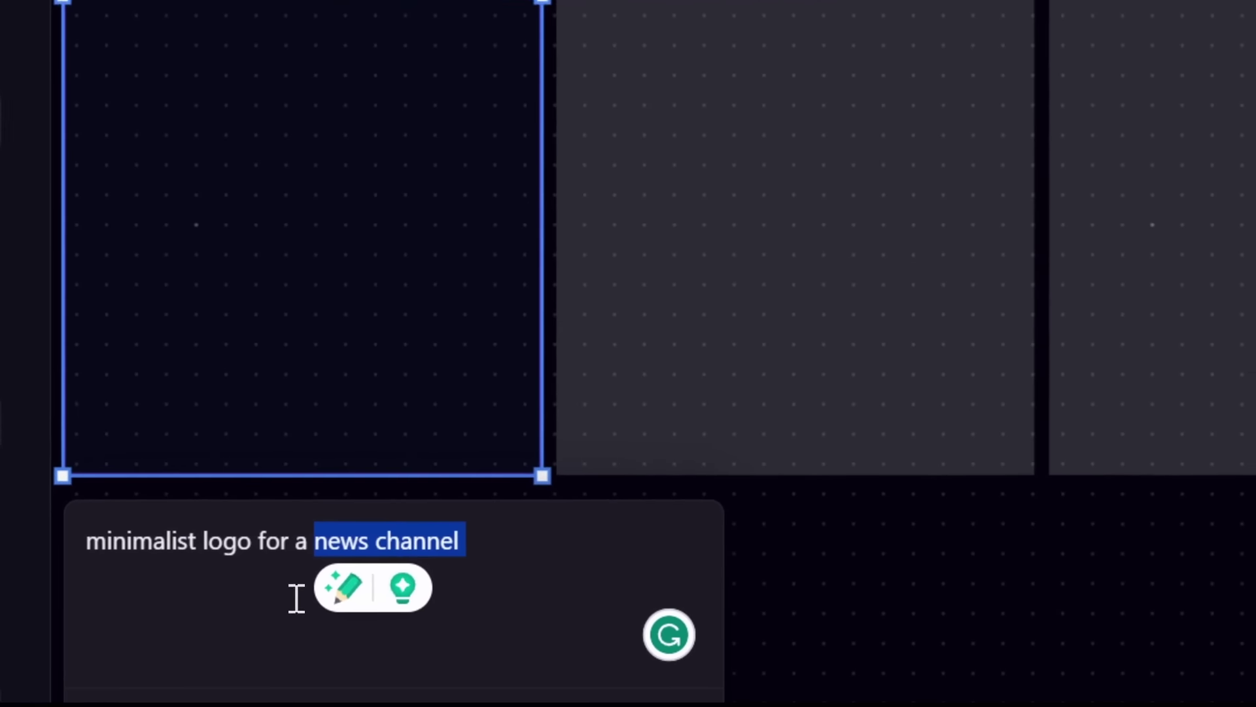
text(world spinning)
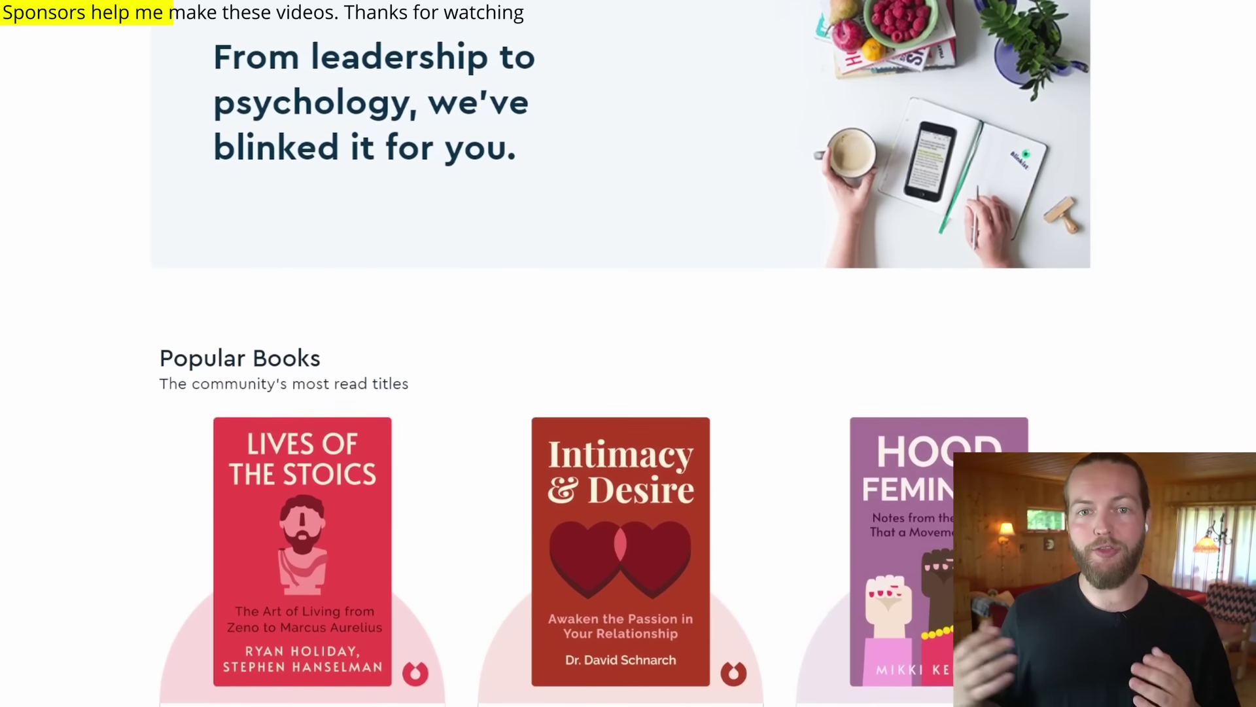
- Scroll down through Blinkist's Popular Books list past Lives of the Stoics and Weird
scroll(621, 354, down, 2)
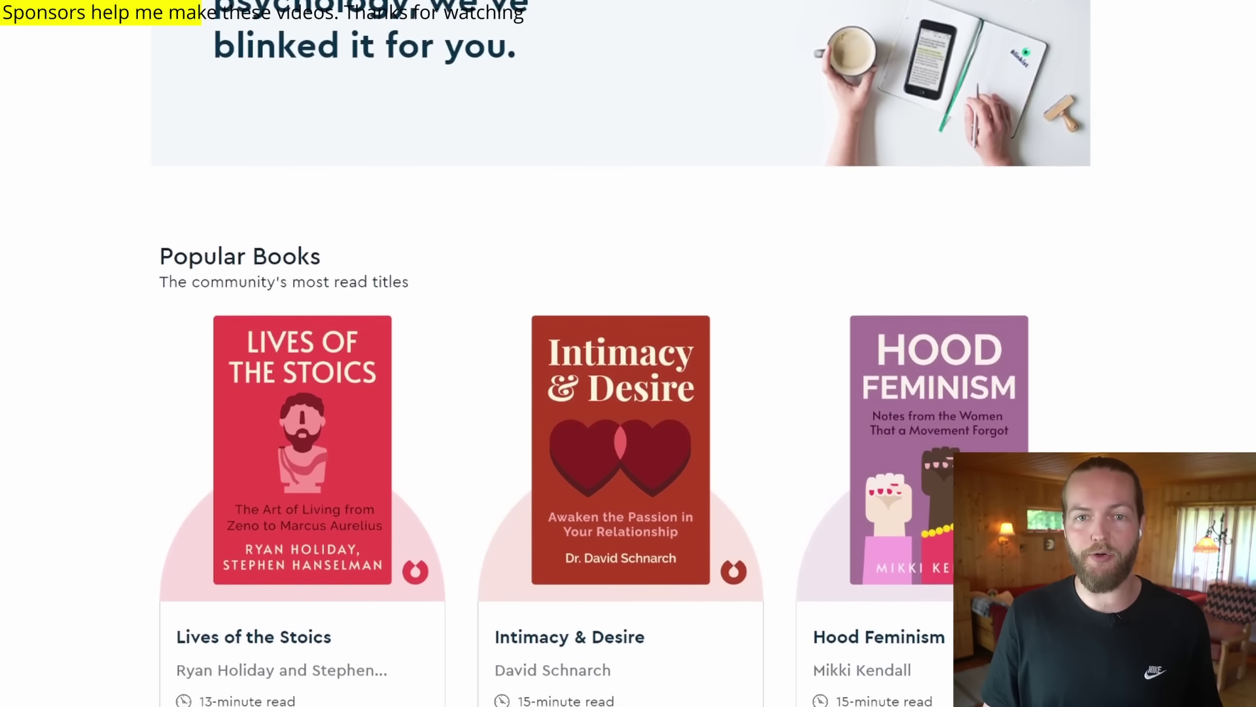
scroll(621, 354, down, 2)
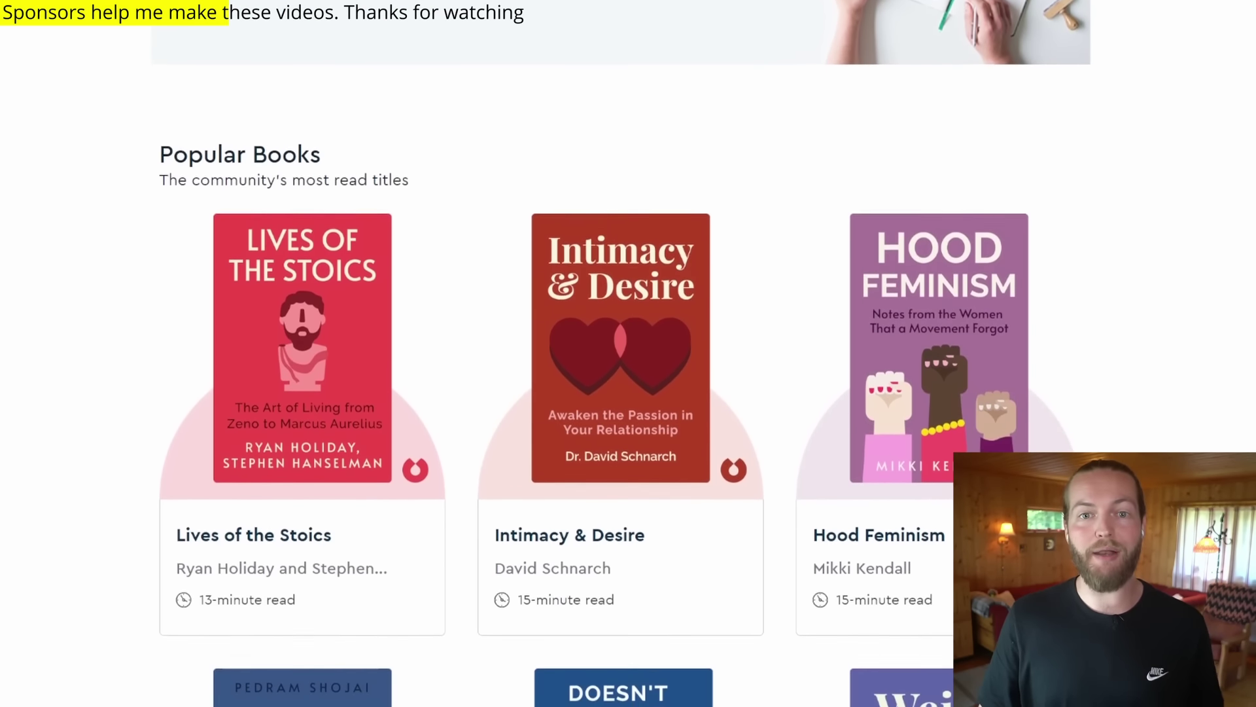
scroll(621, 354, down, 2)
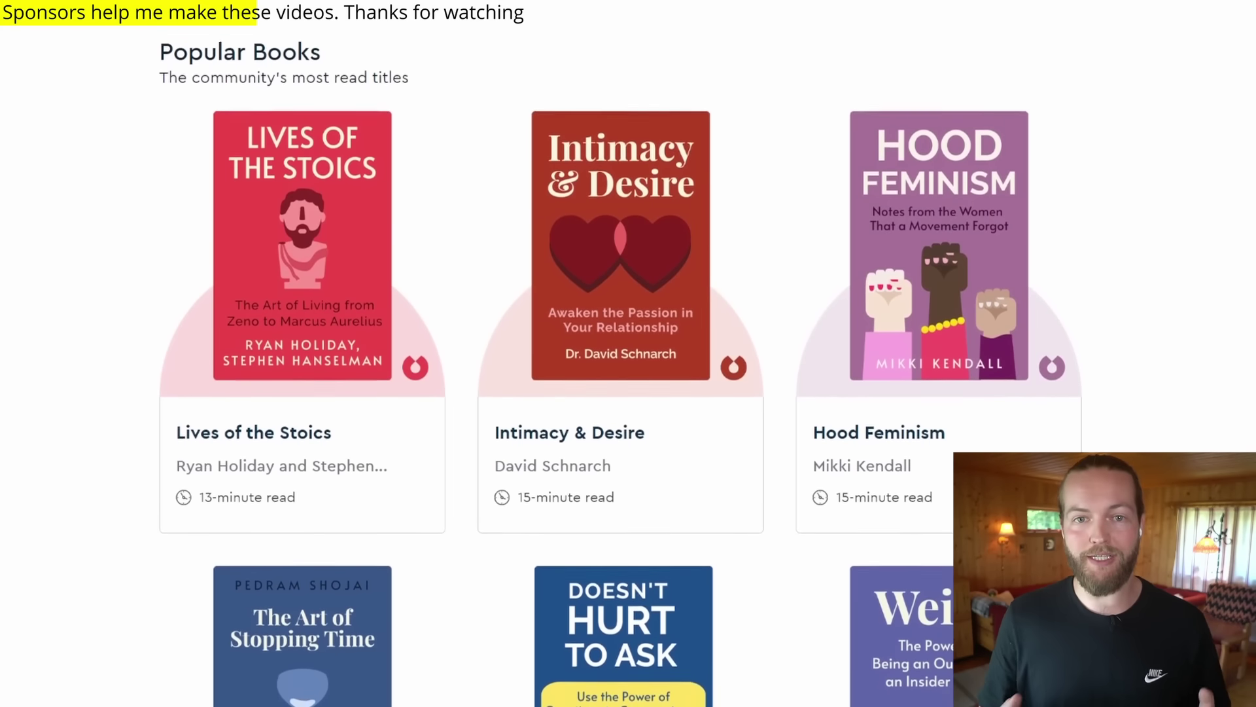
scroll(621, 354, down, 2)
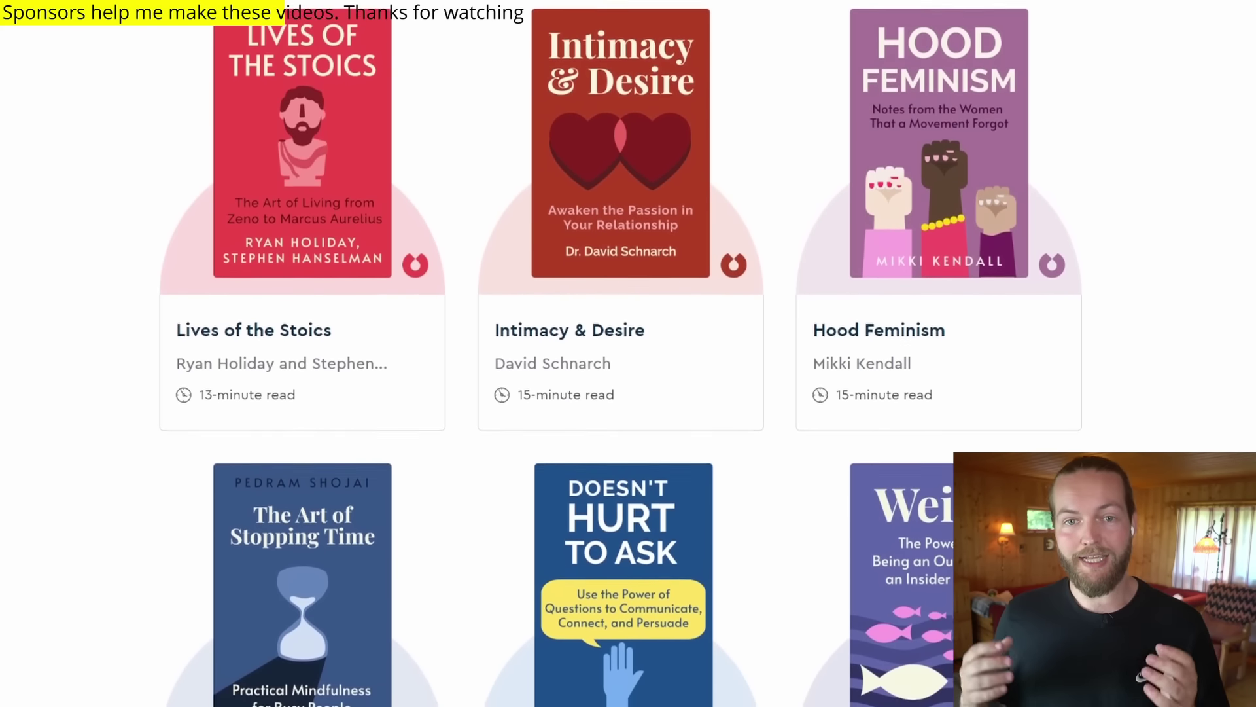
scroll(621, 354, down, 2)
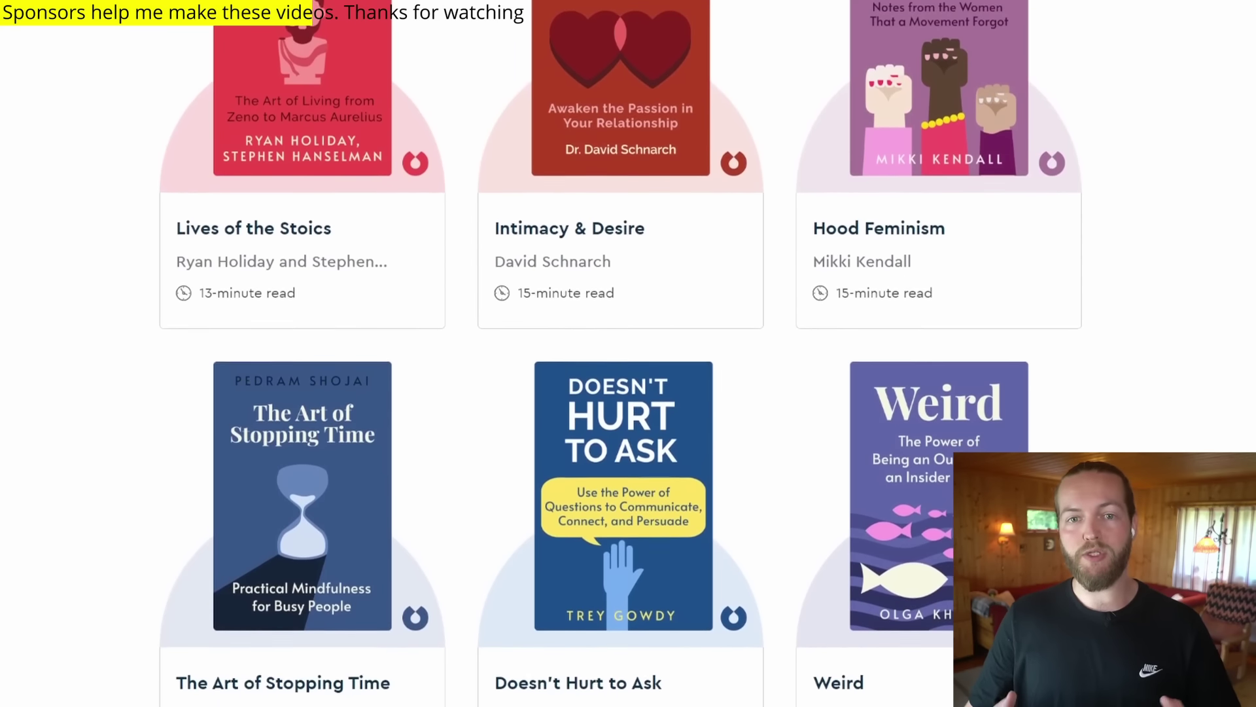
scroll(621, 353, down, 2)
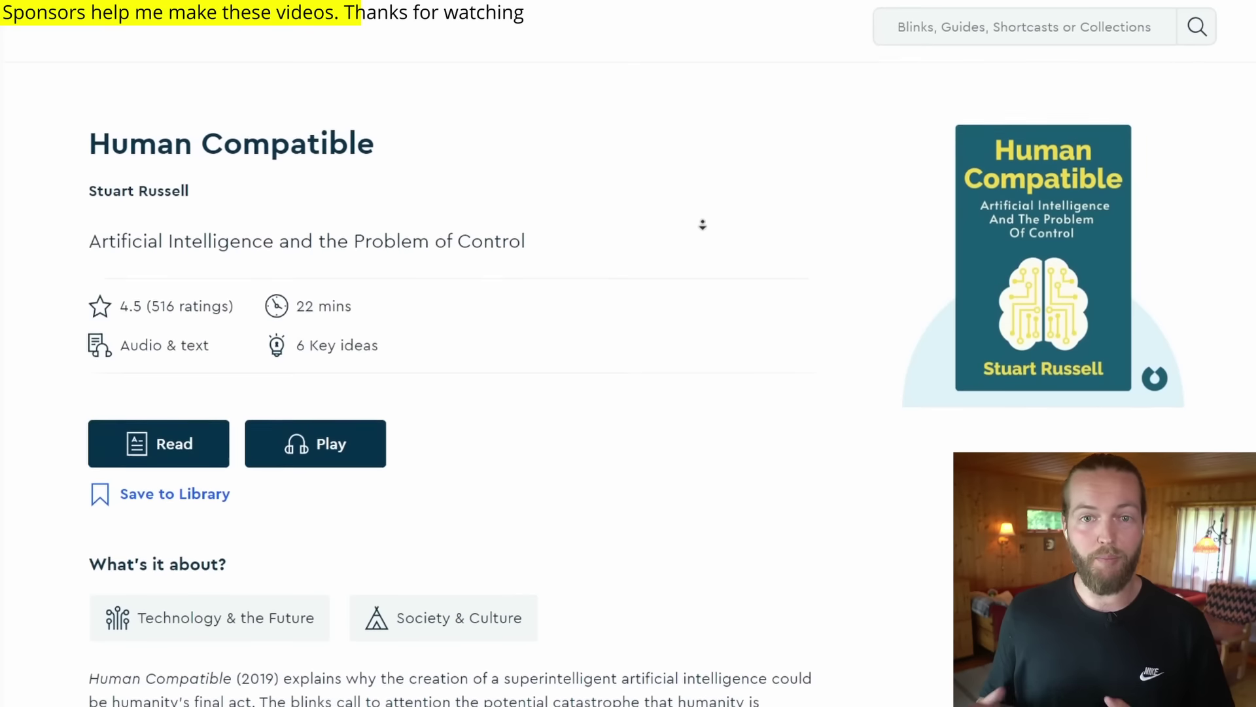
- Start playing the Human Compatible summary on Blinkist
scroll(702, 246, down, 3)
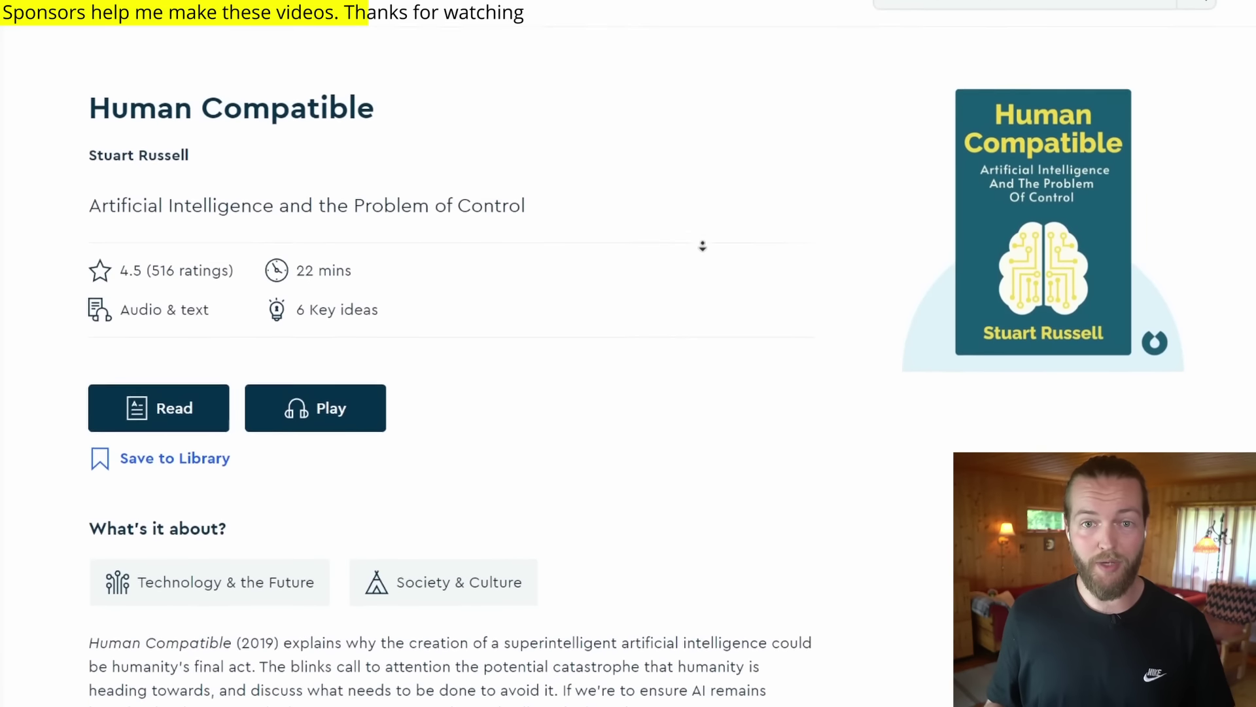
scroll(702, 246, down, 3)
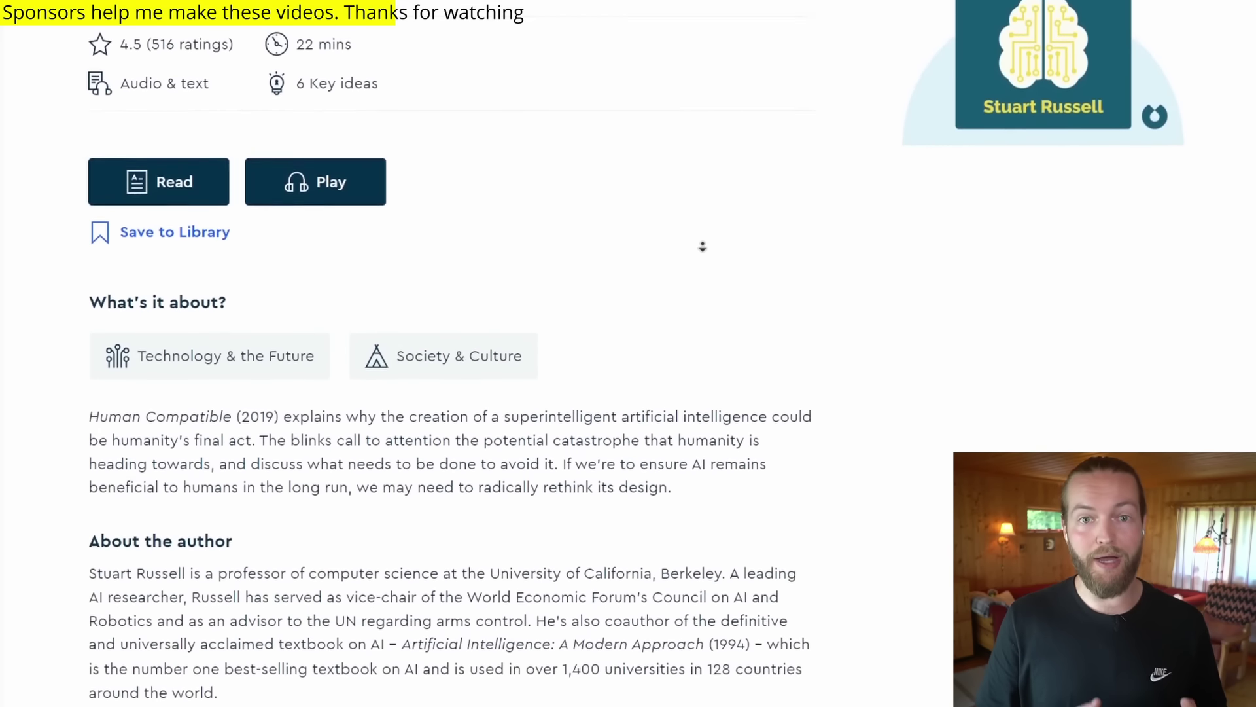
scroll(703, 244, up, 5)
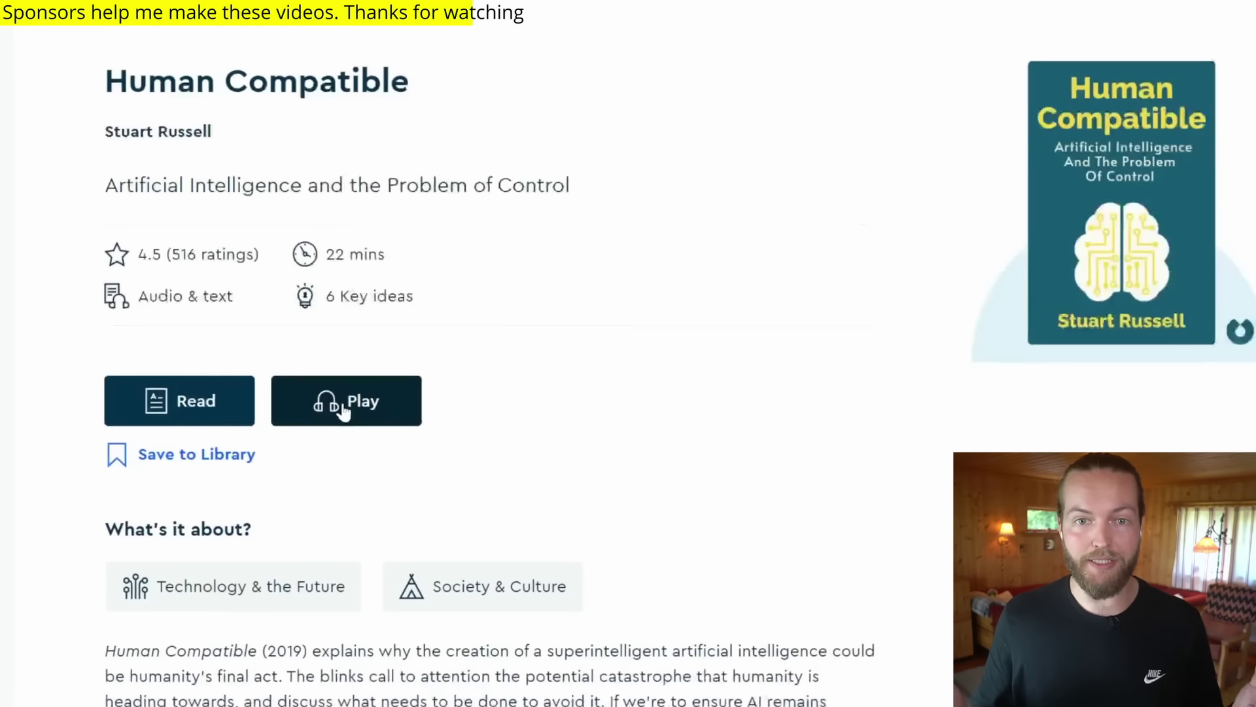
click(343, 405)
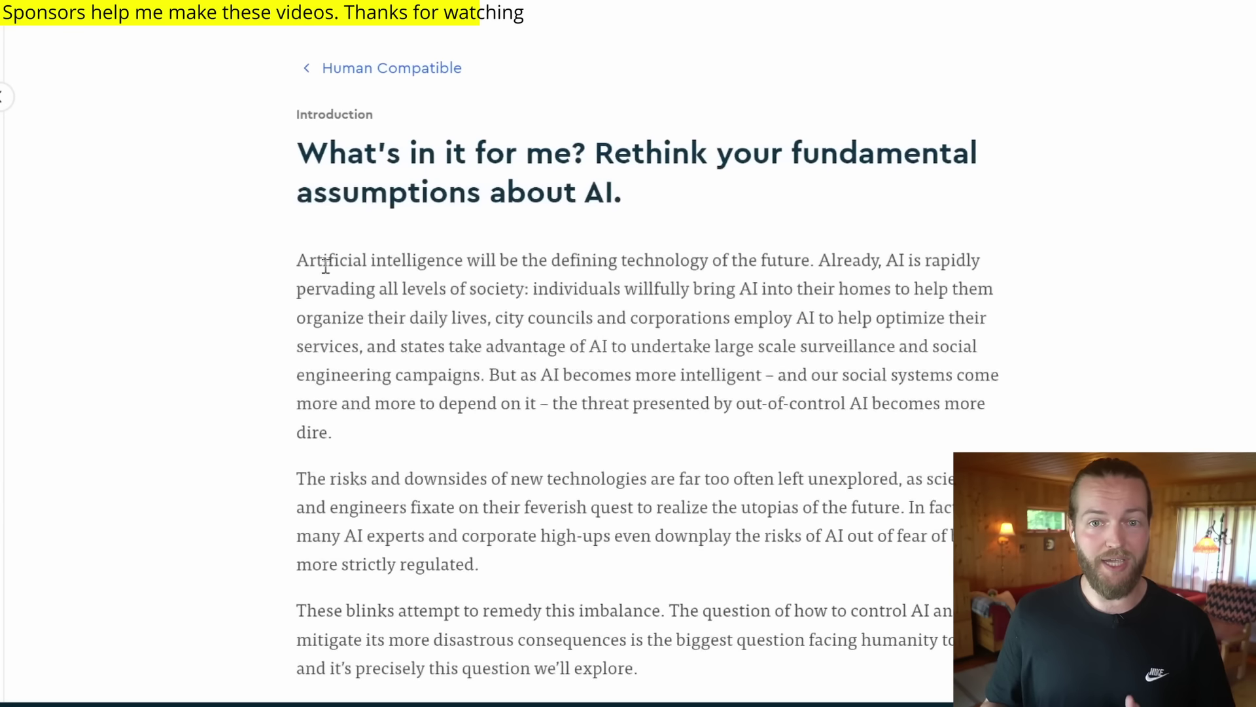
- Read through the Introduction and Key idea 1, then browse more AI titles in the results
scroll(1054, 190, down, 3)
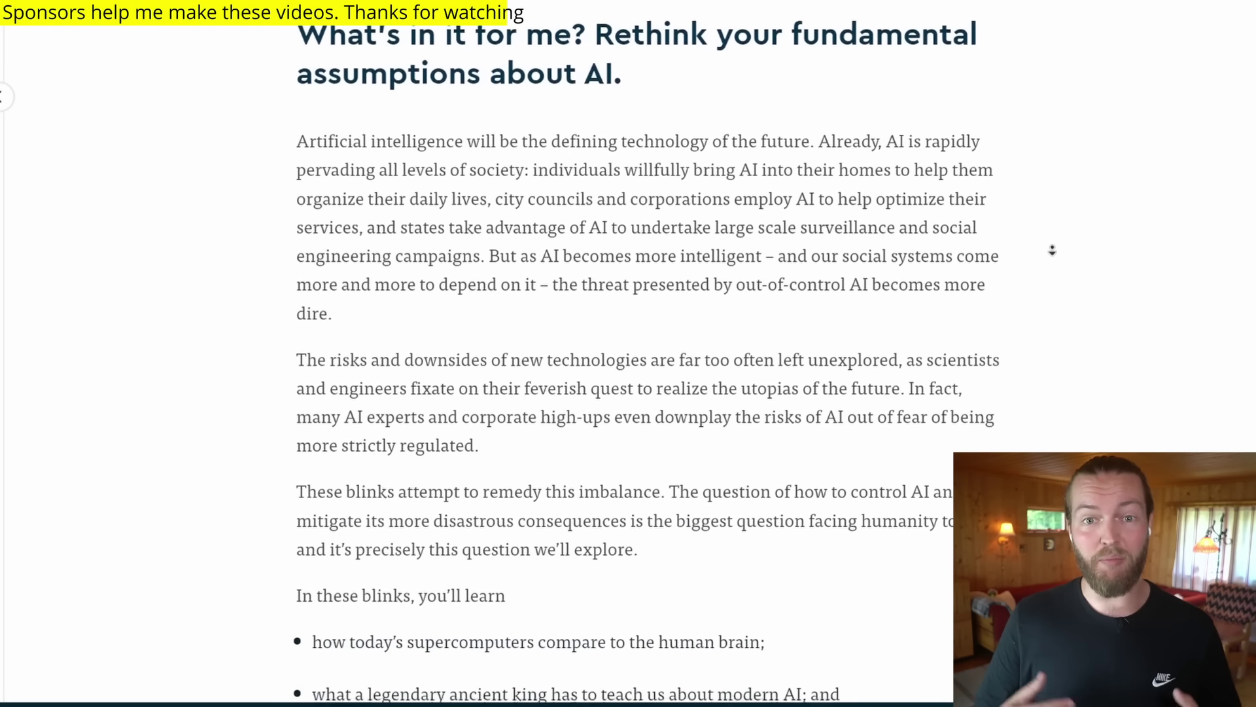
scroll(1052, 252, down, 4)
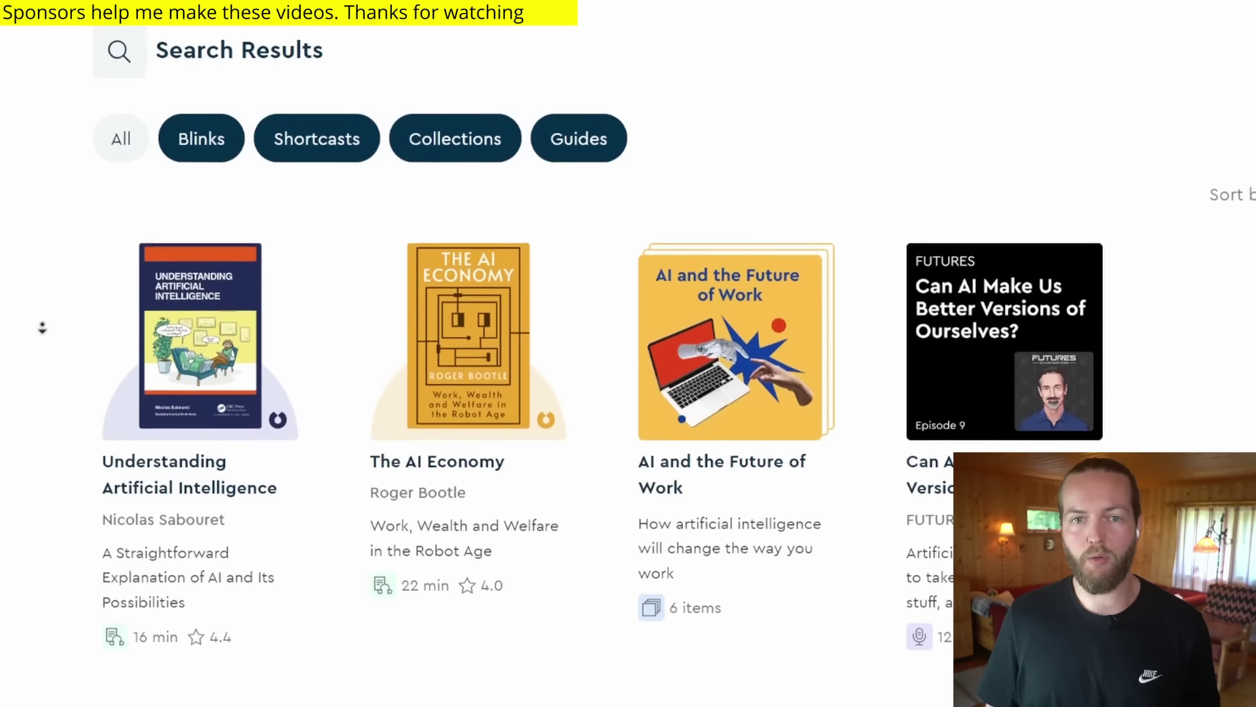
scroll(42, 328, down, 3)
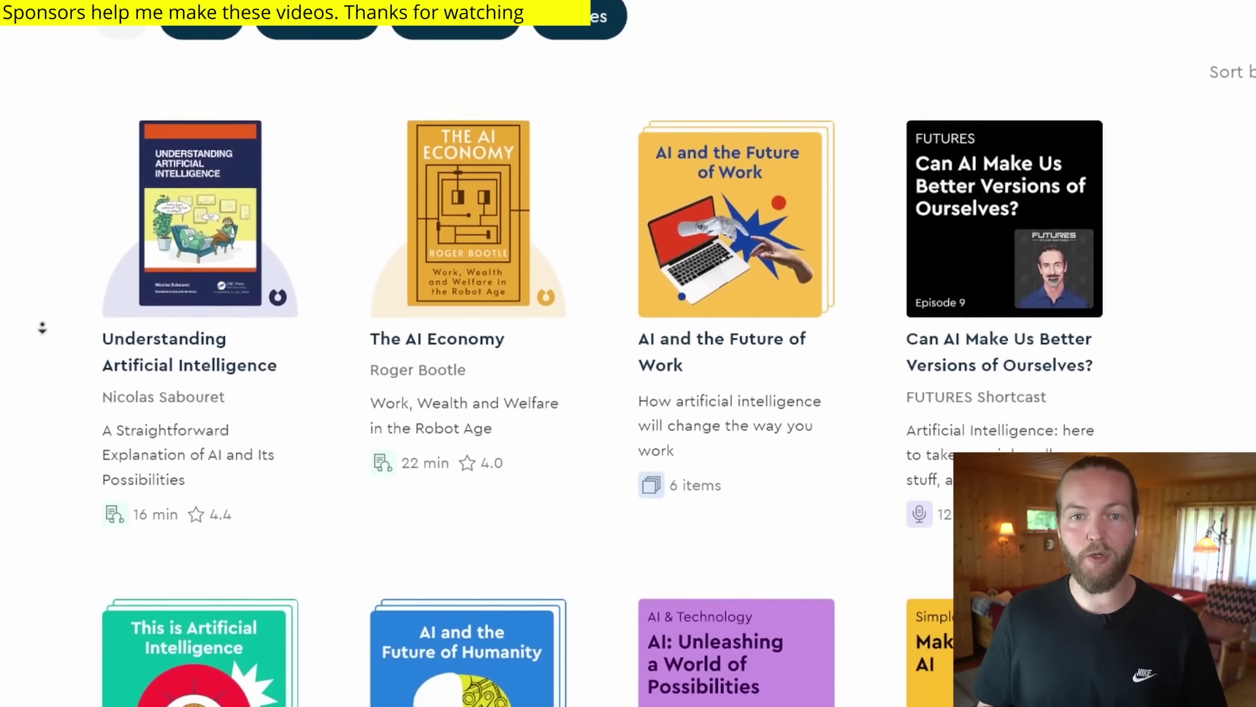
scroll(42, 327, down, 4)
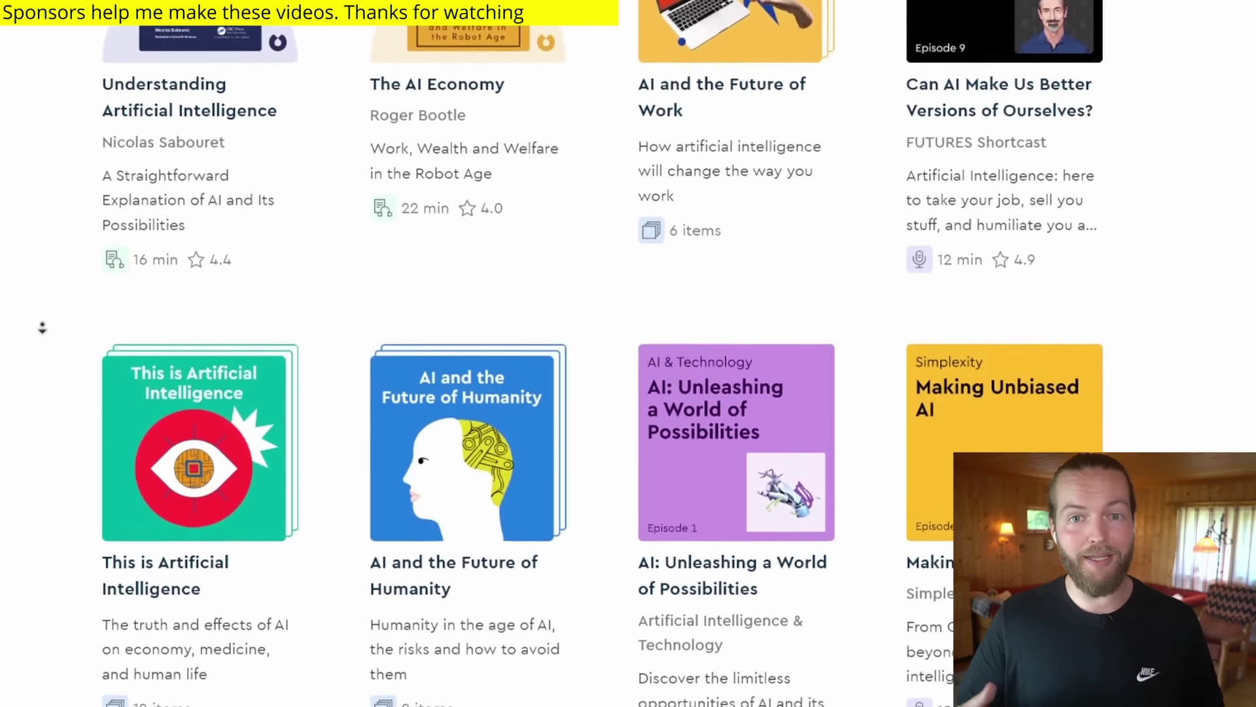
scroll(41, 328, down, 4)
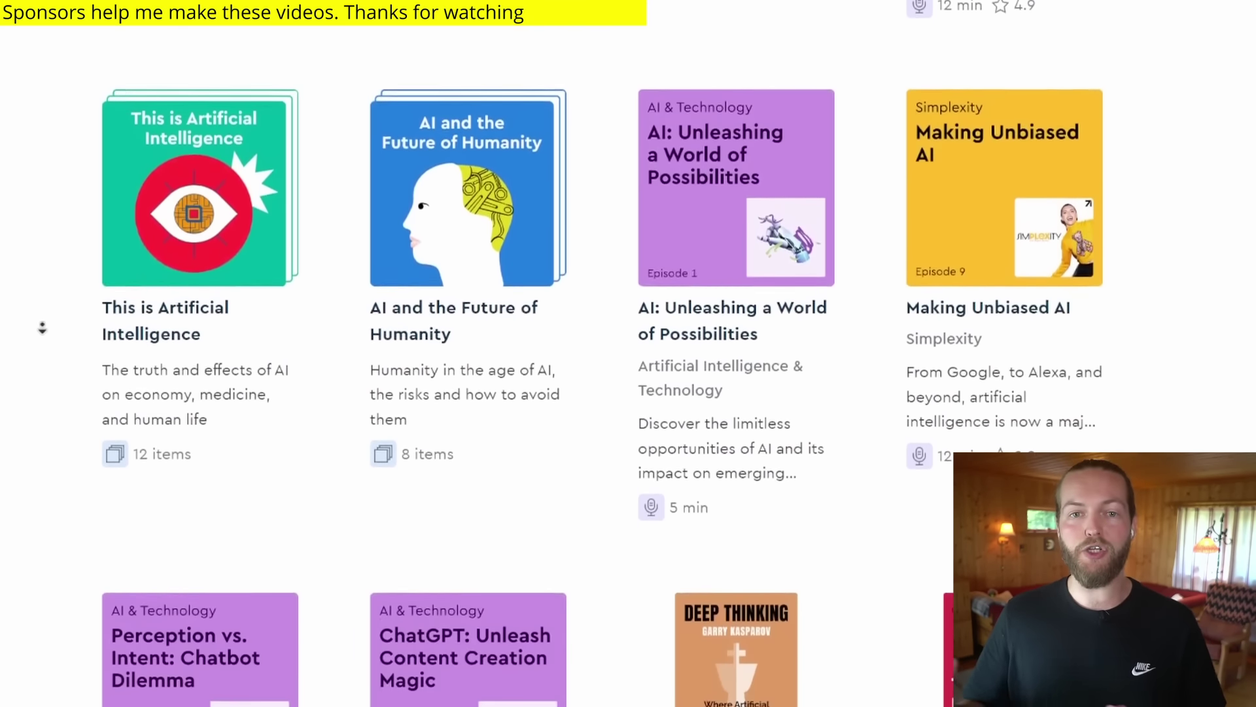
scroll(42, 328, down, 4)
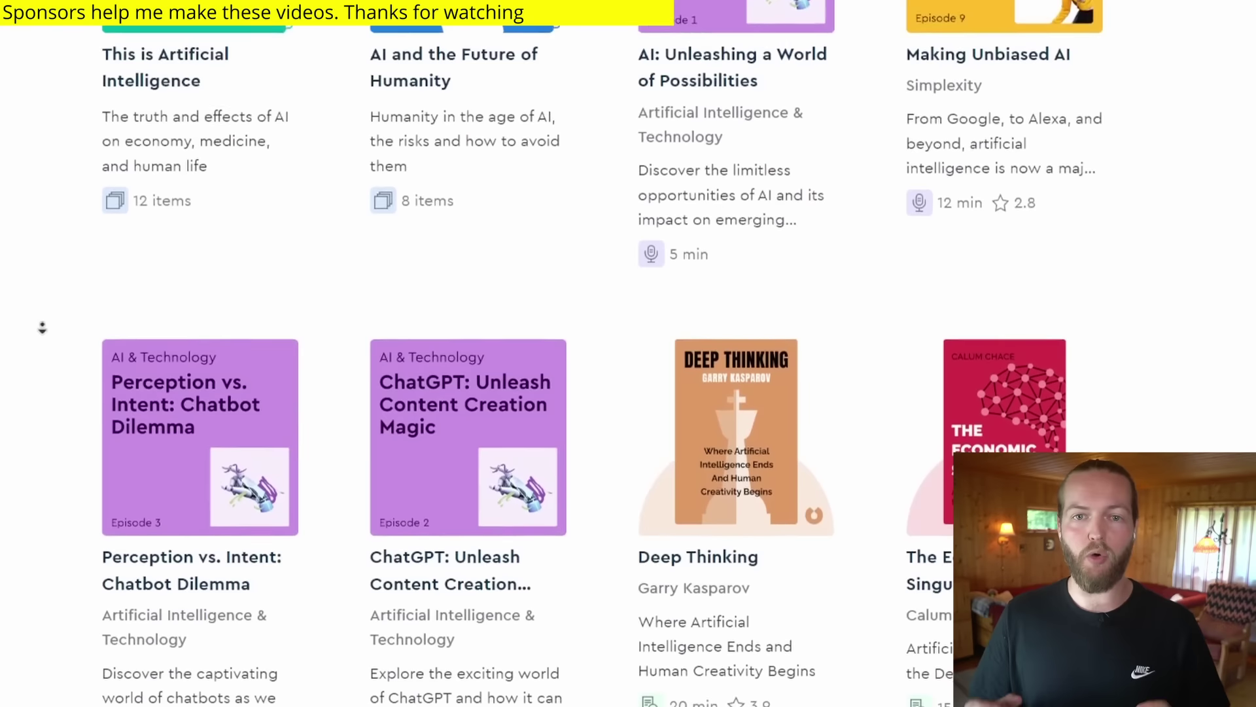
scroll(41, 328, down, 2)
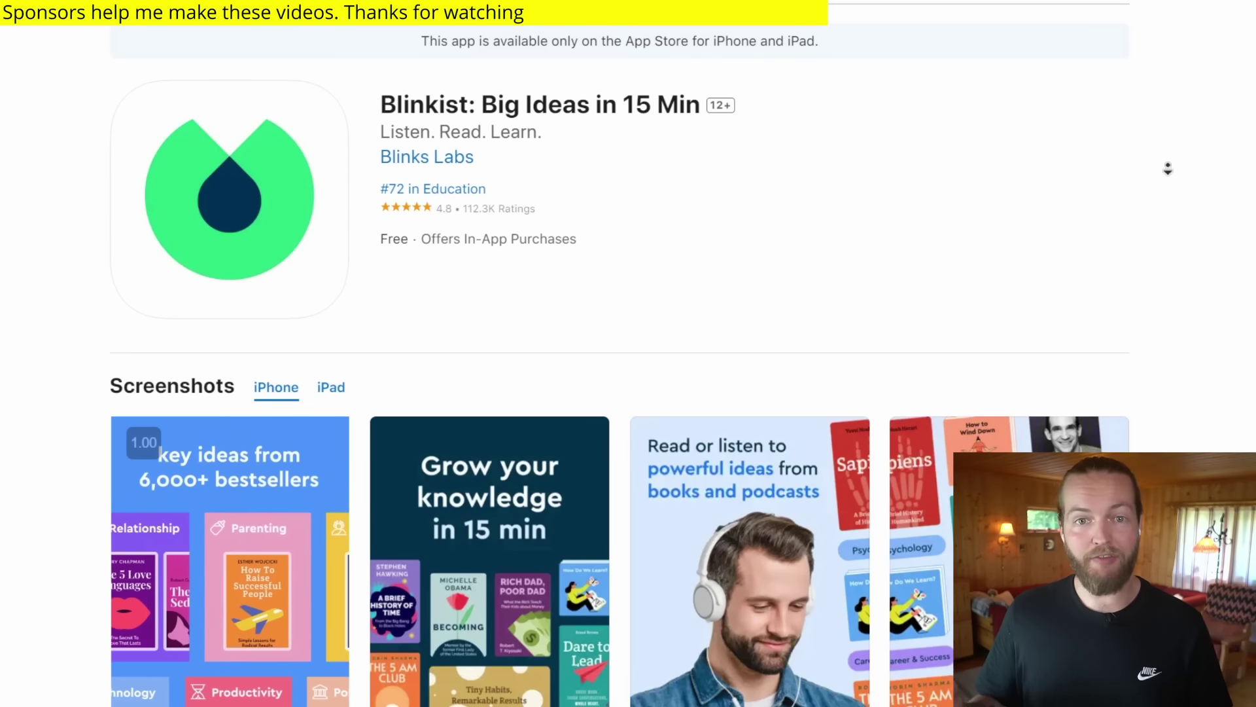
- Scroll the Blinkist App Store listing, then send 'Artificial intelligence' to Blinkist AI
scroll(1168, 169, down, 4)
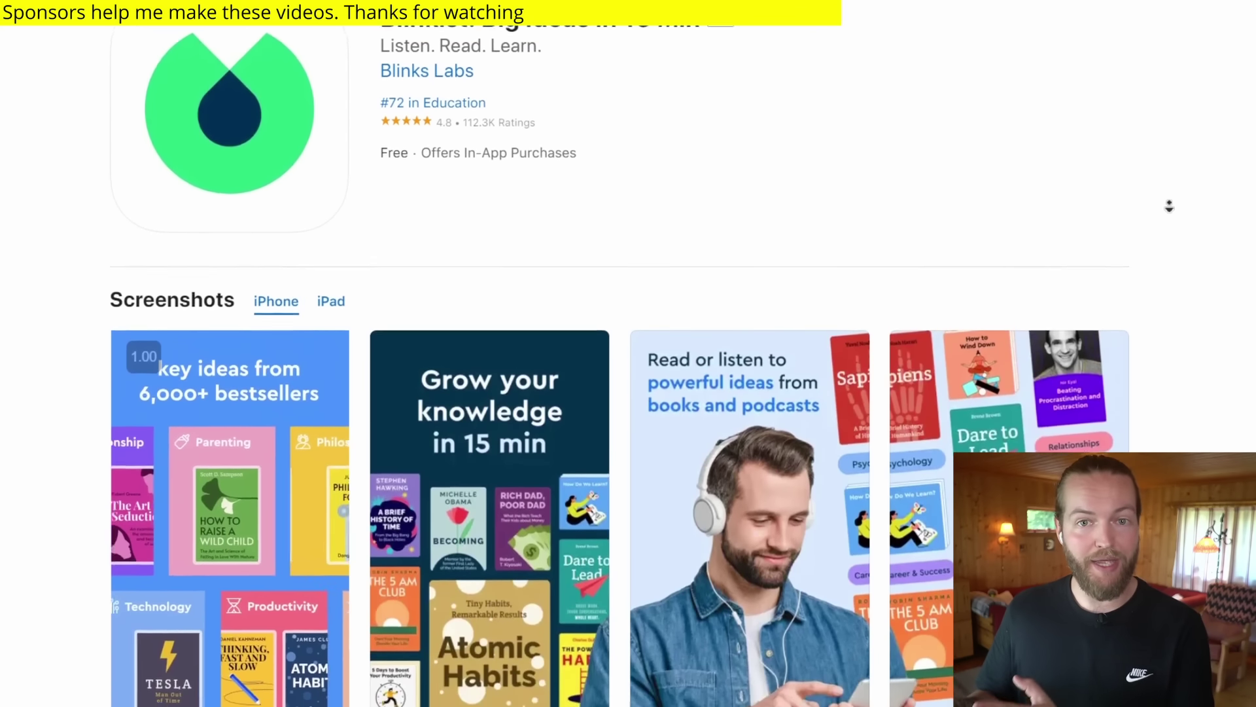
scroll(1169, 208, down, 5)
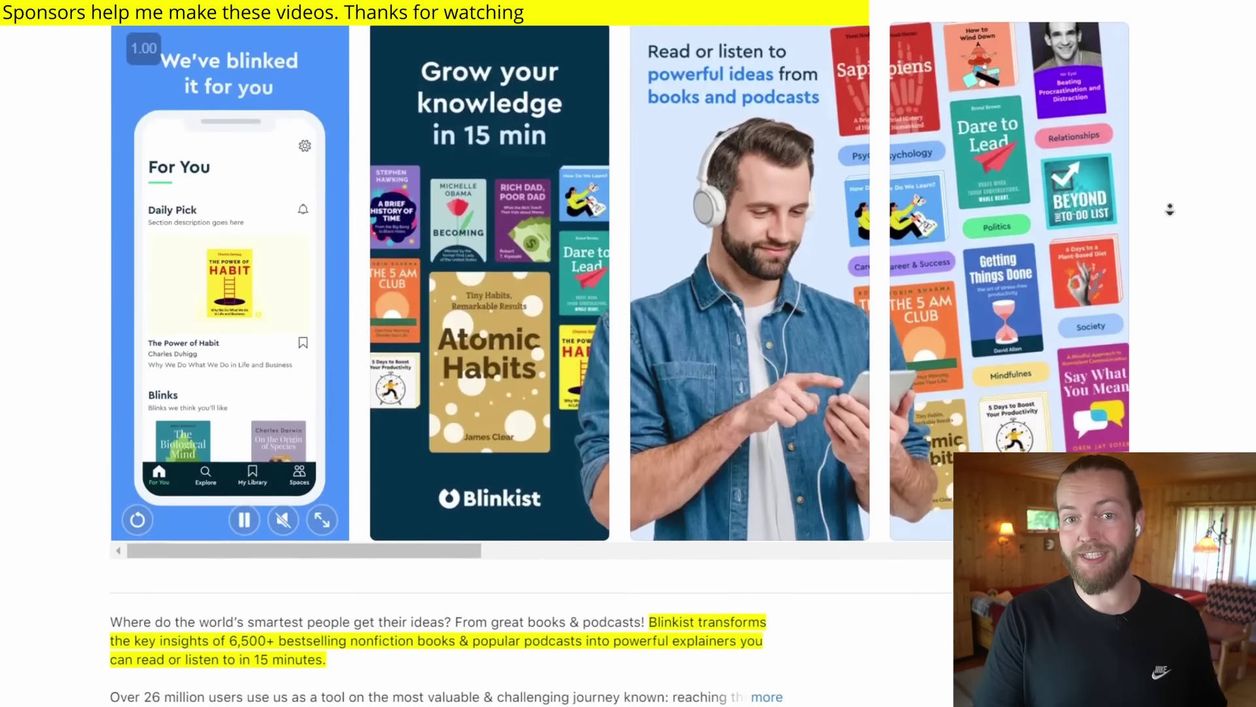
scroll(1170, 210, down, 4)
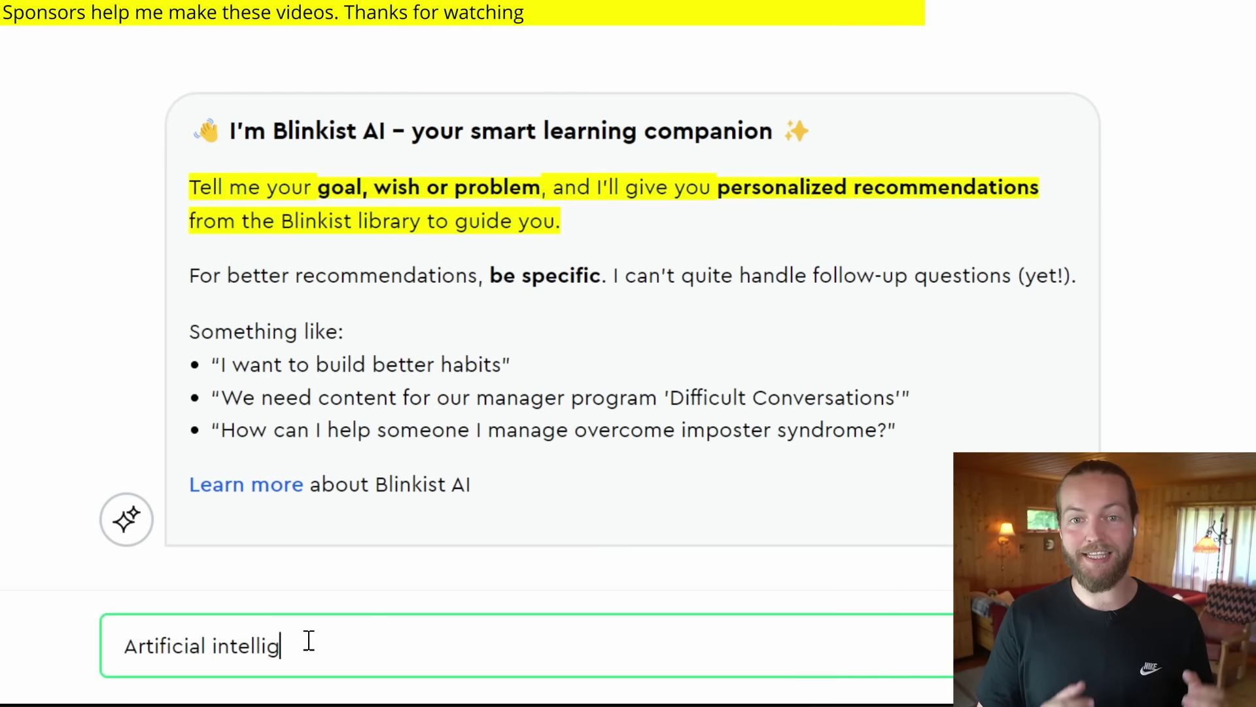
key(Return)
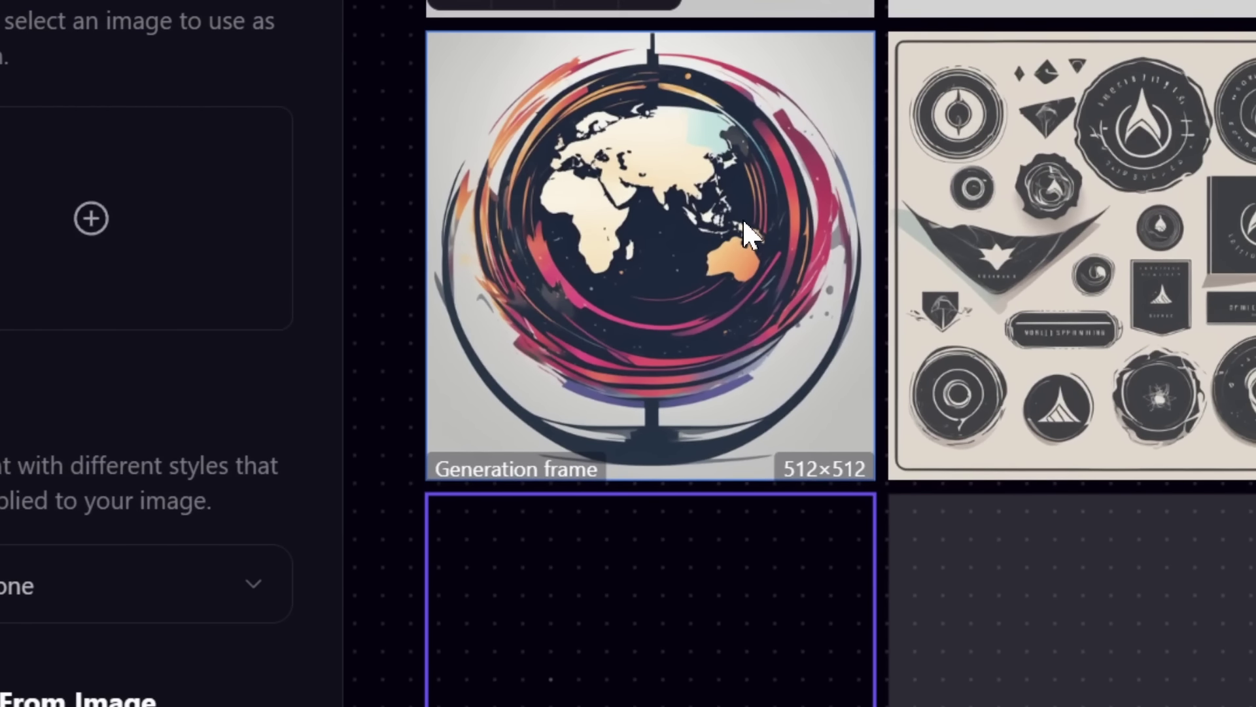
right_click(742, 217)
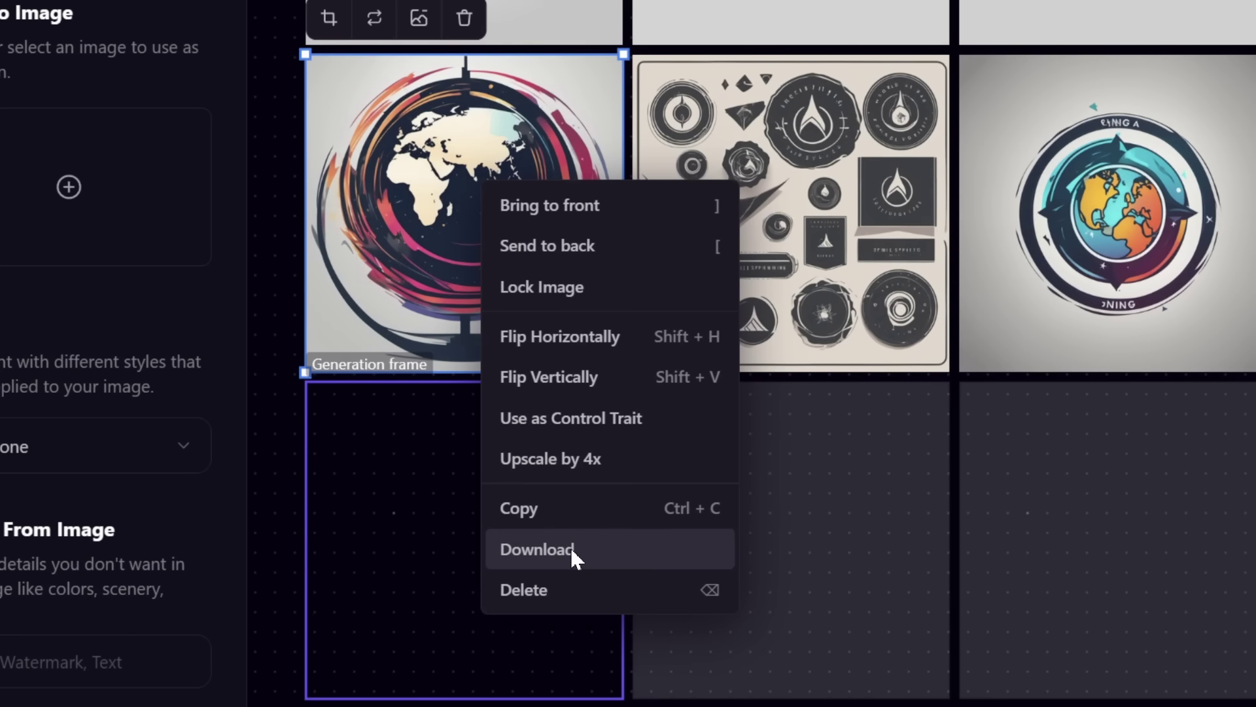
click(571, 549)
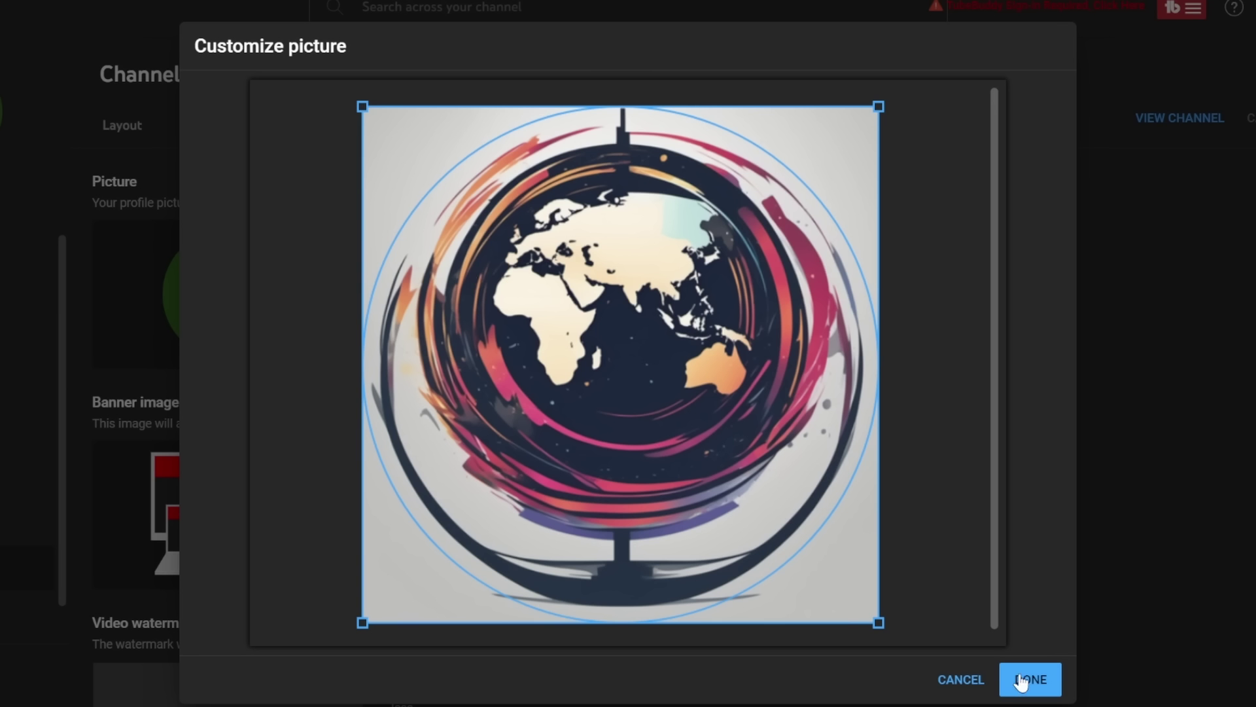
click(1030, 680)
drag(252, 335, 347, 335)
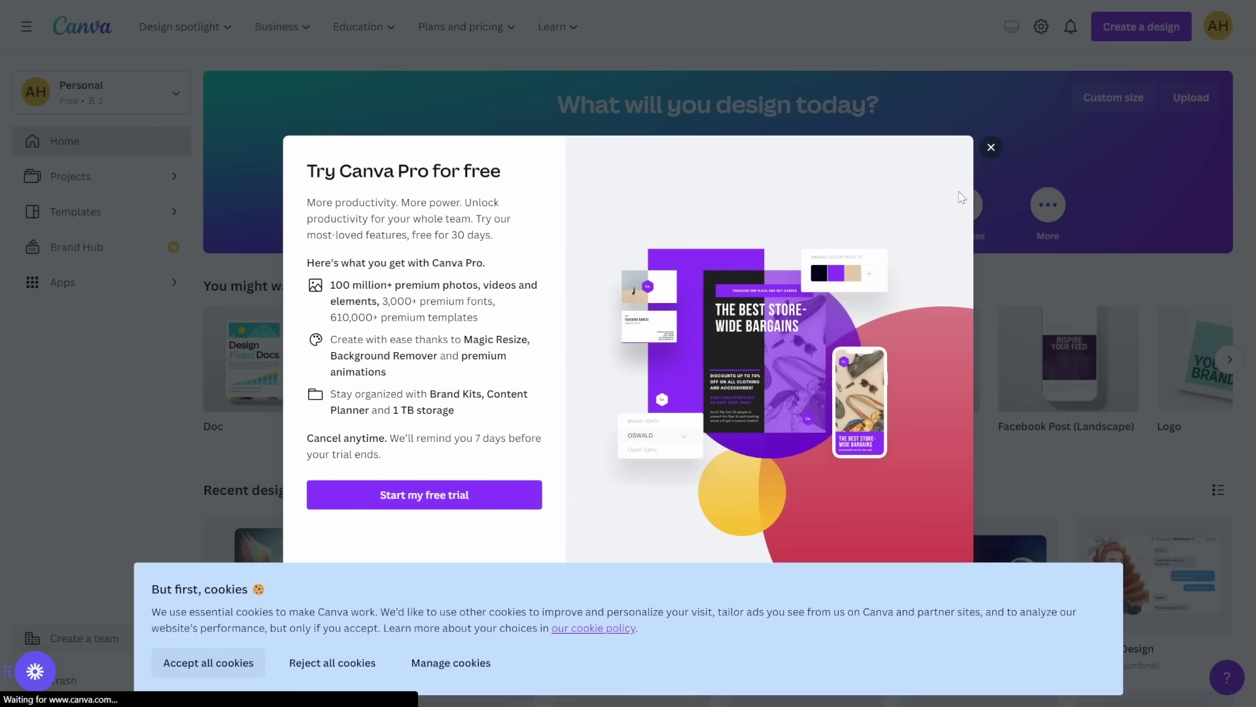
- Turn Canva's Blue Breaking News 2560 × 1440 YouTube Banner into NEWS NUGGET and download it as PNG
click(992, 148)
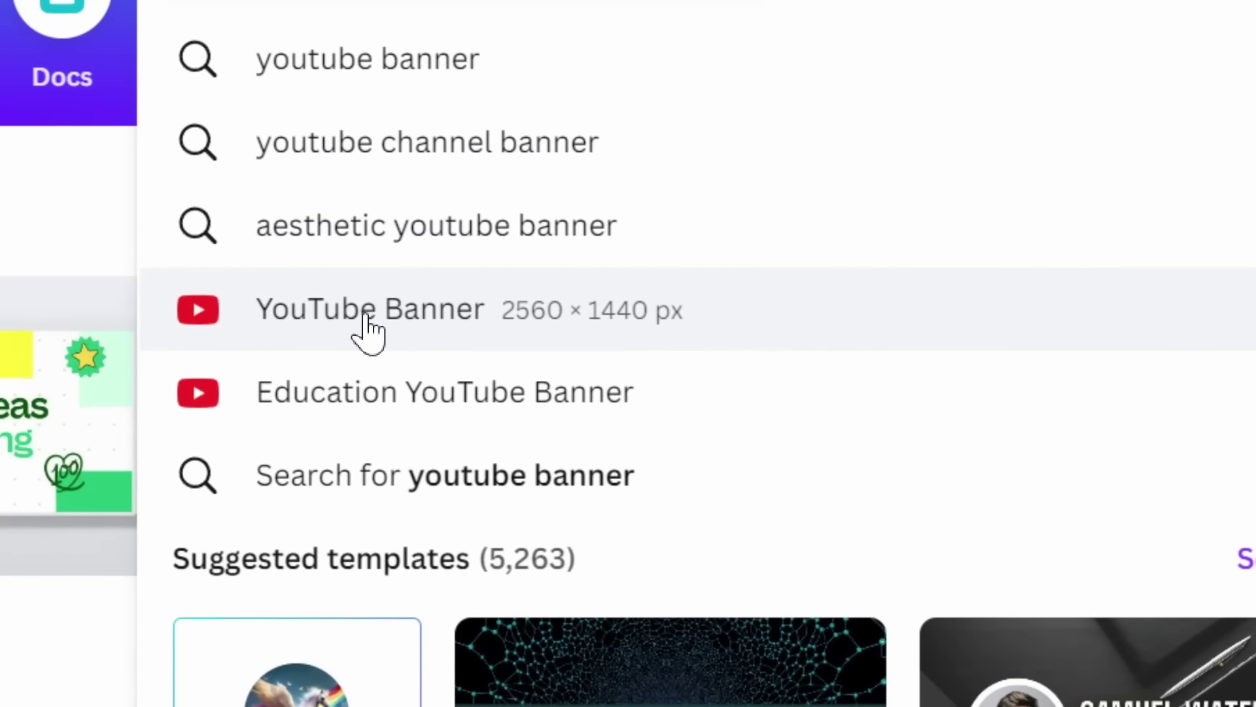
click(370, 324)
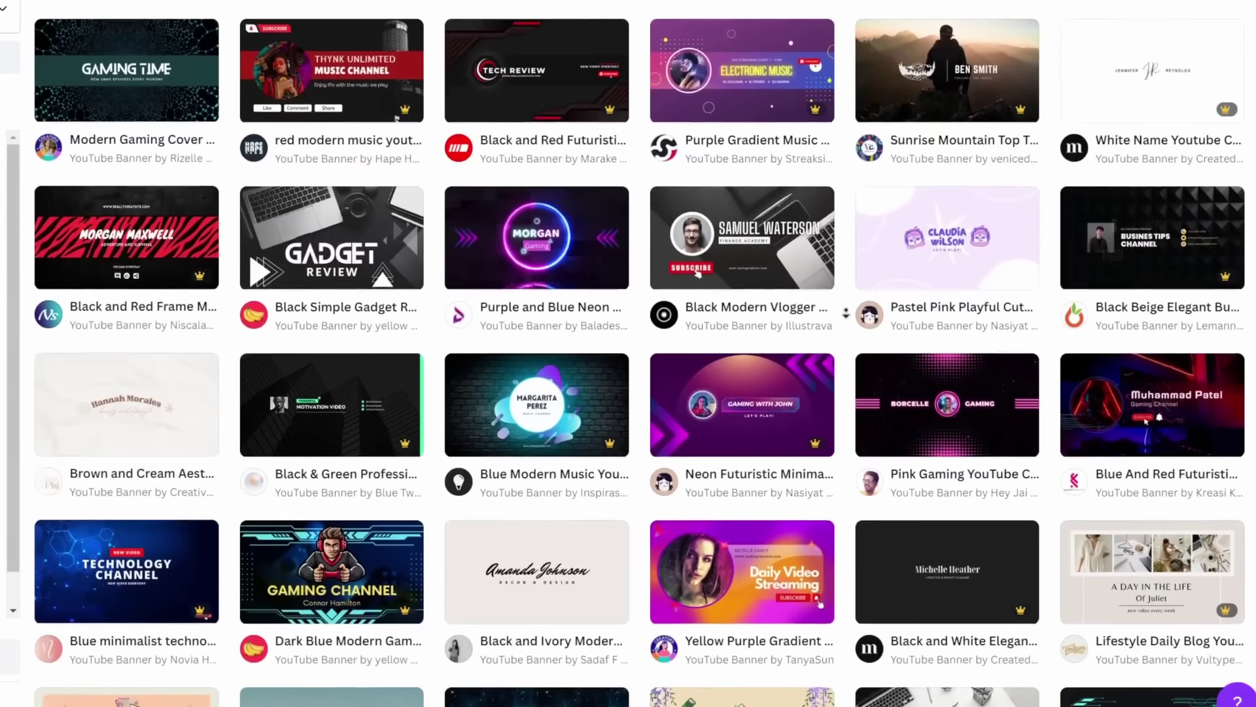
scroll(846, 314, down, 5)
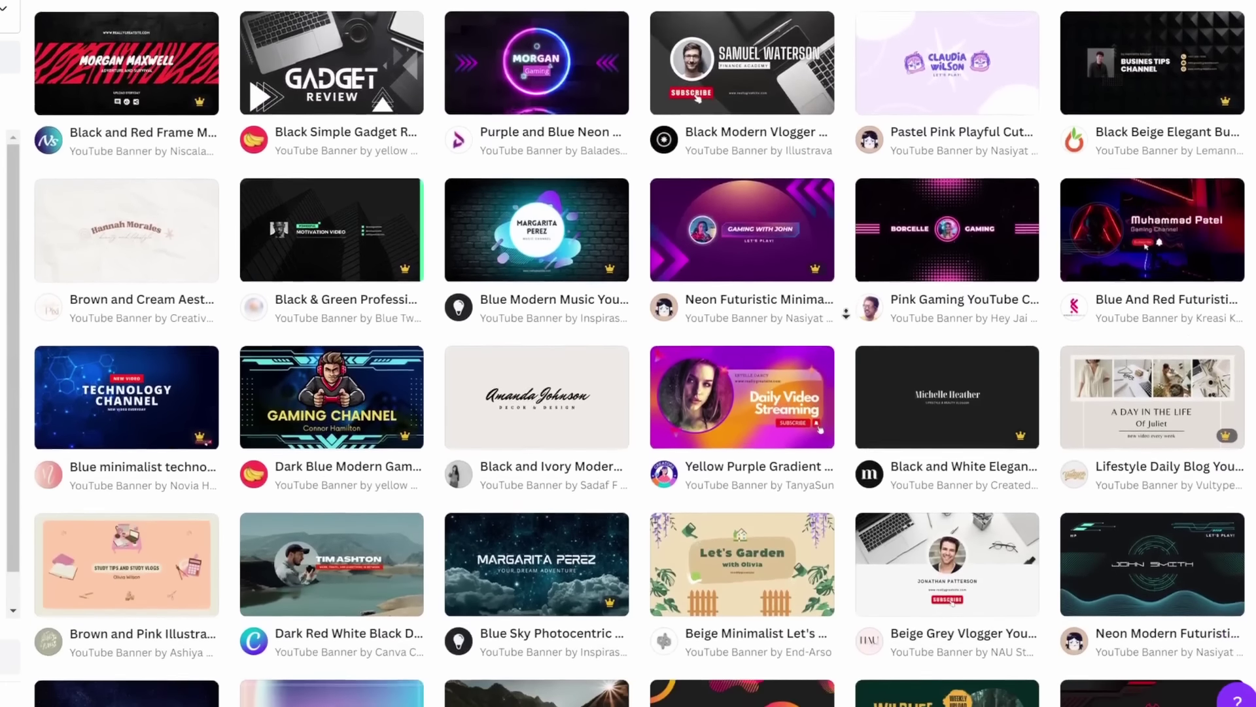
scroll(846, 314, down, 4)
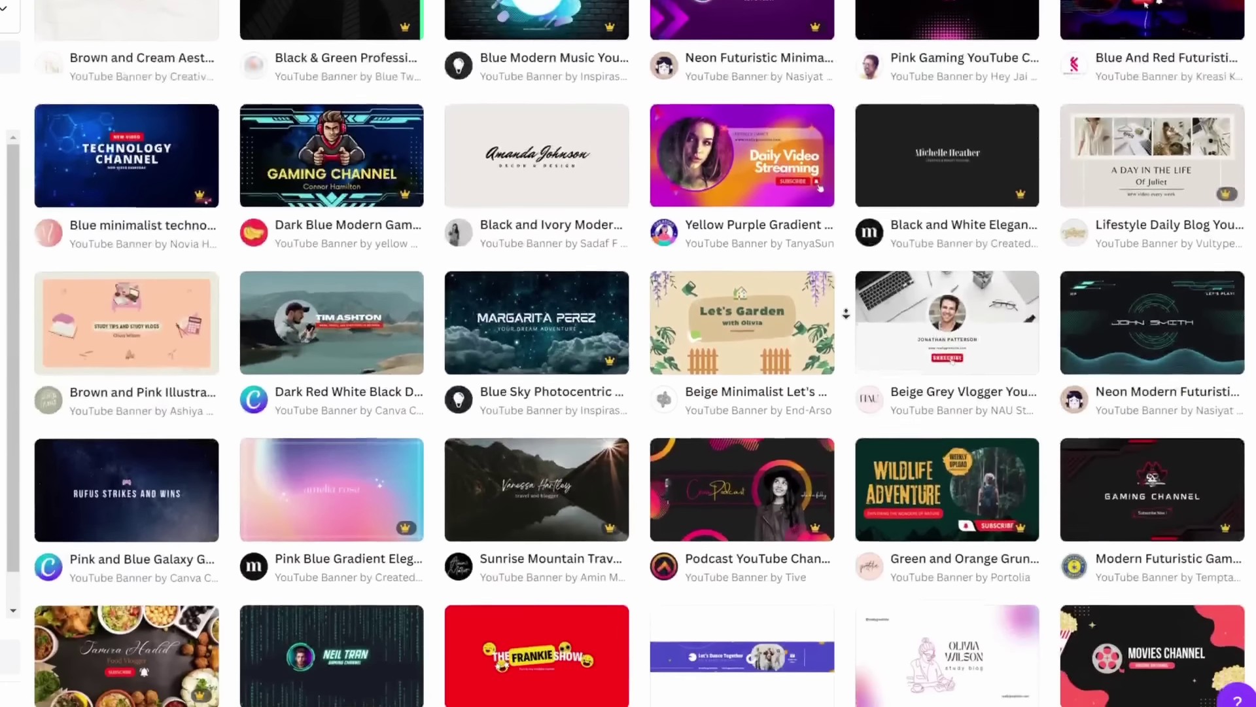
scroll(846, 314, down, 4)
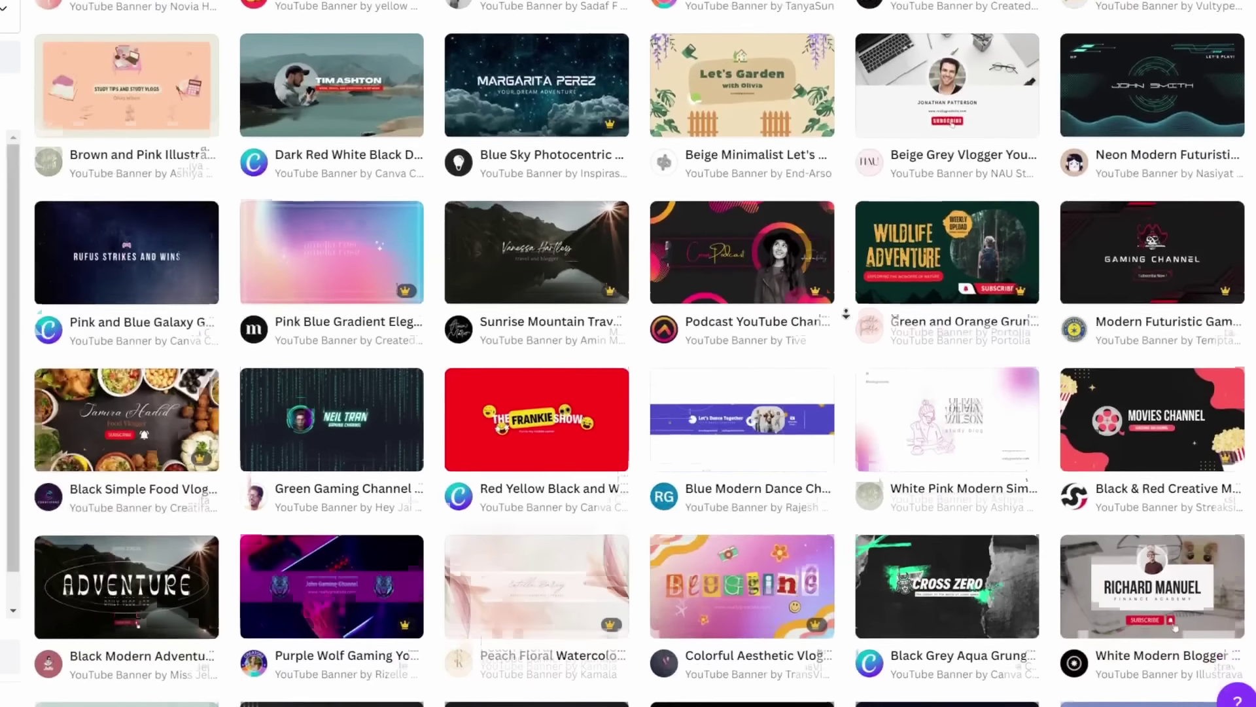
scroll(846, 315, down, 2)
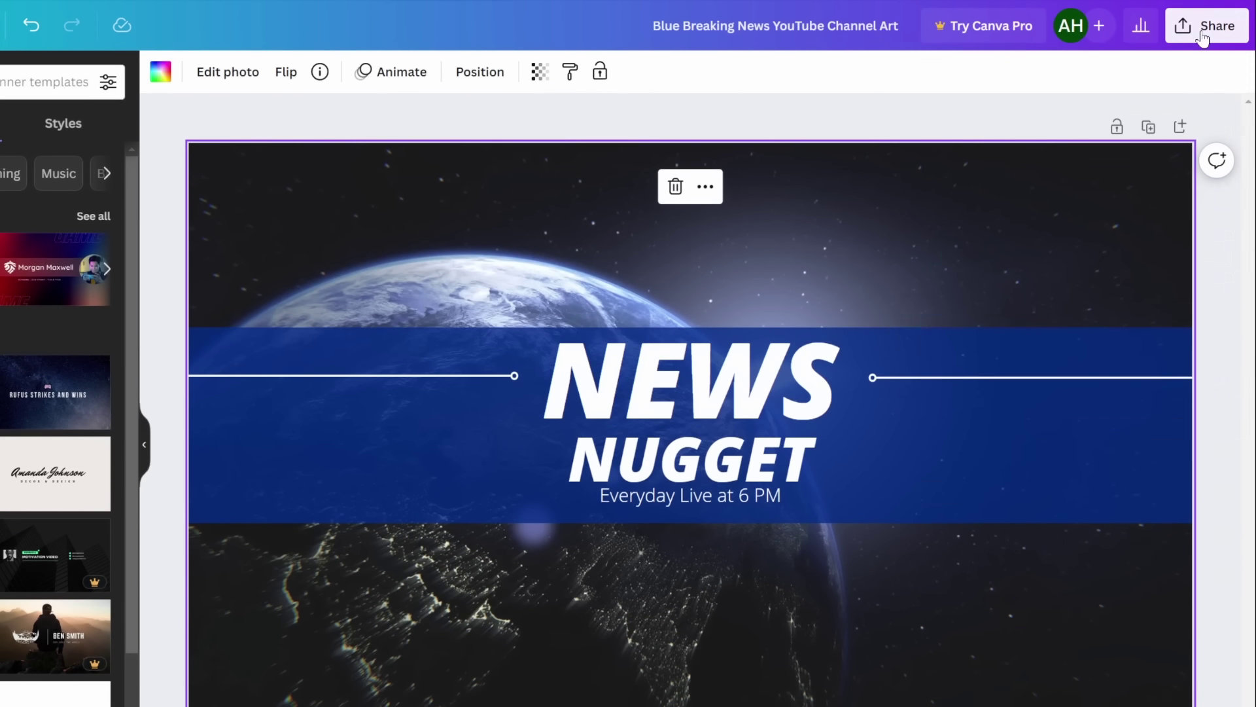
click(1203, 32)
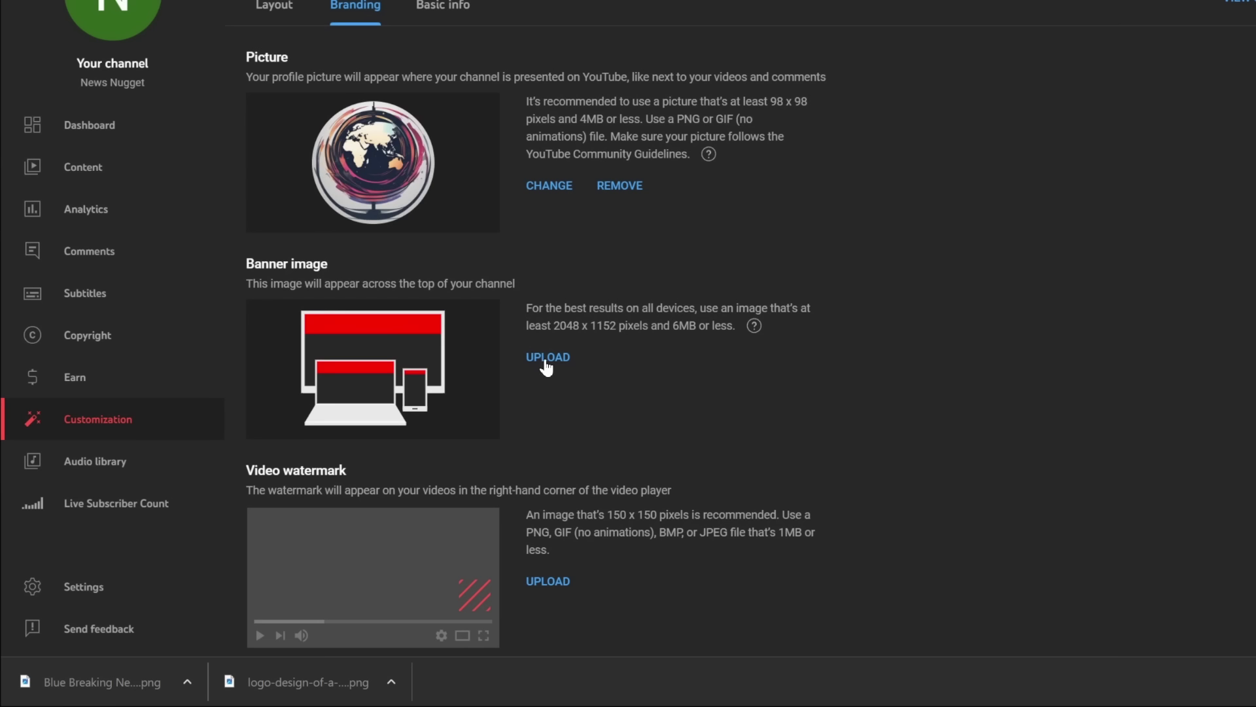
- Upload the downloaded NEWS NUGGET file under Banner image and accept the crop
click(549, 359)
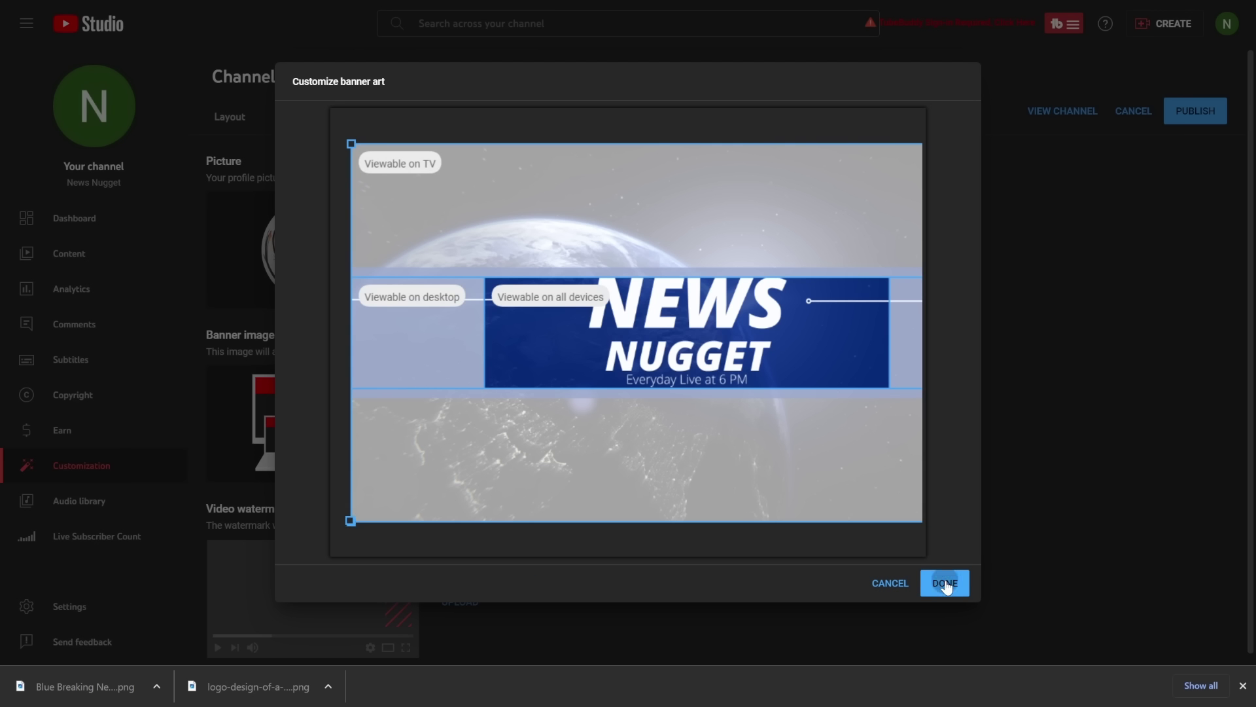
click(945, 583)
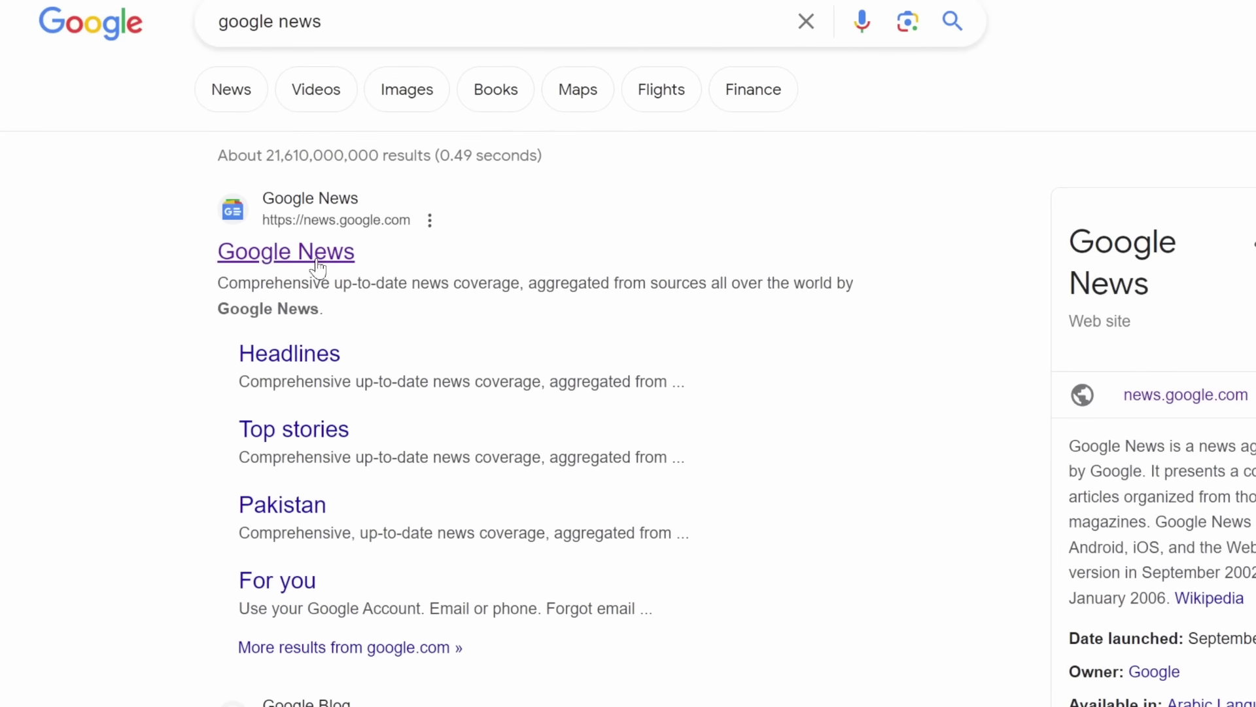
- Open Google News from the search results and view the full Top stories list
click(339, 265)
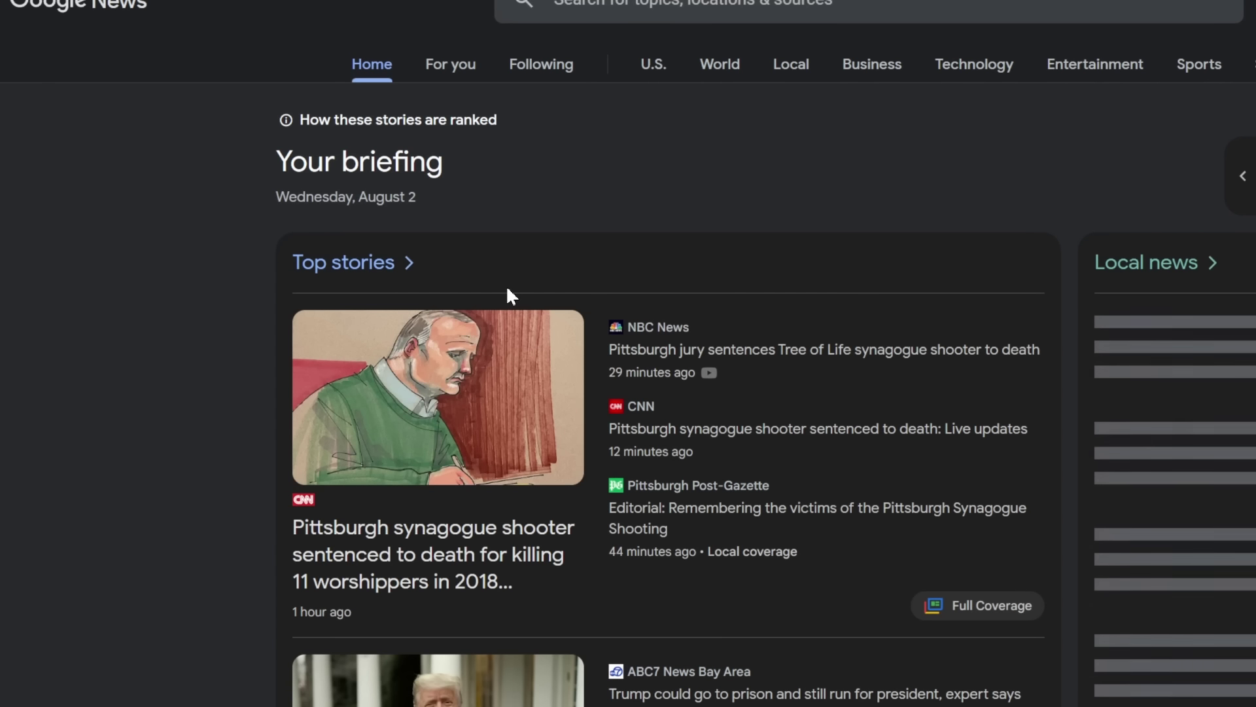
click(360, 282)
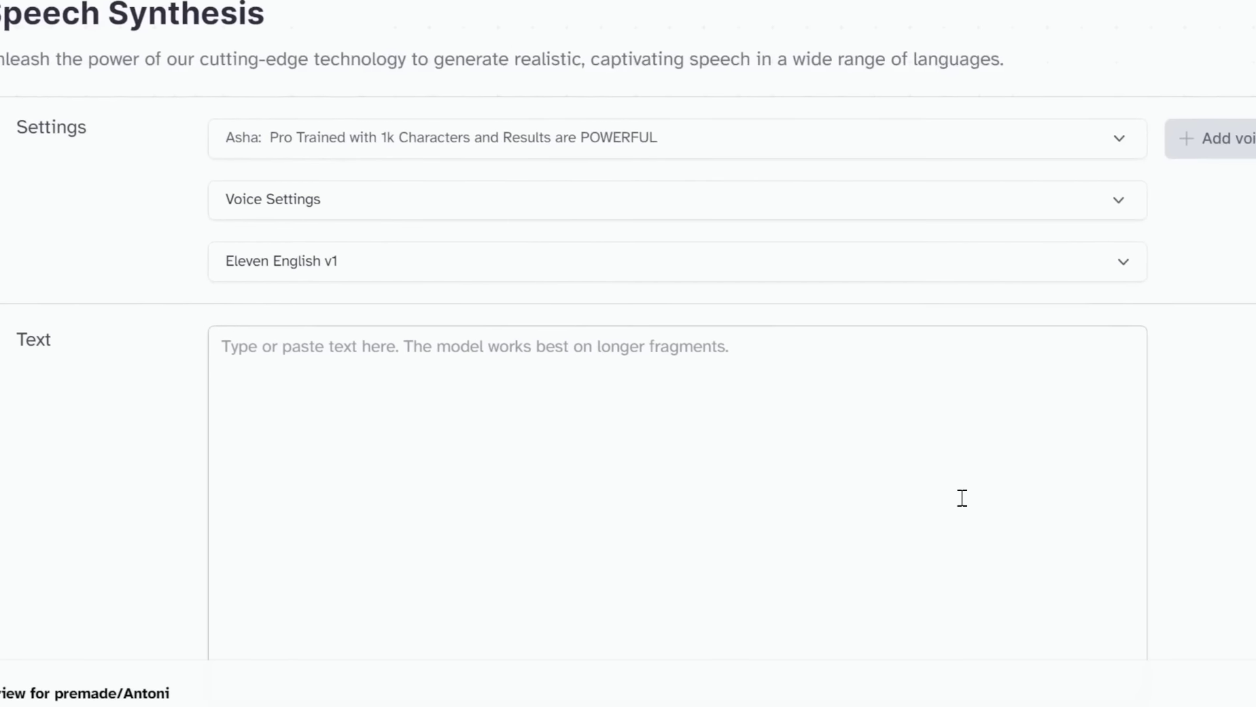
scroll(939, 471, down, 5)
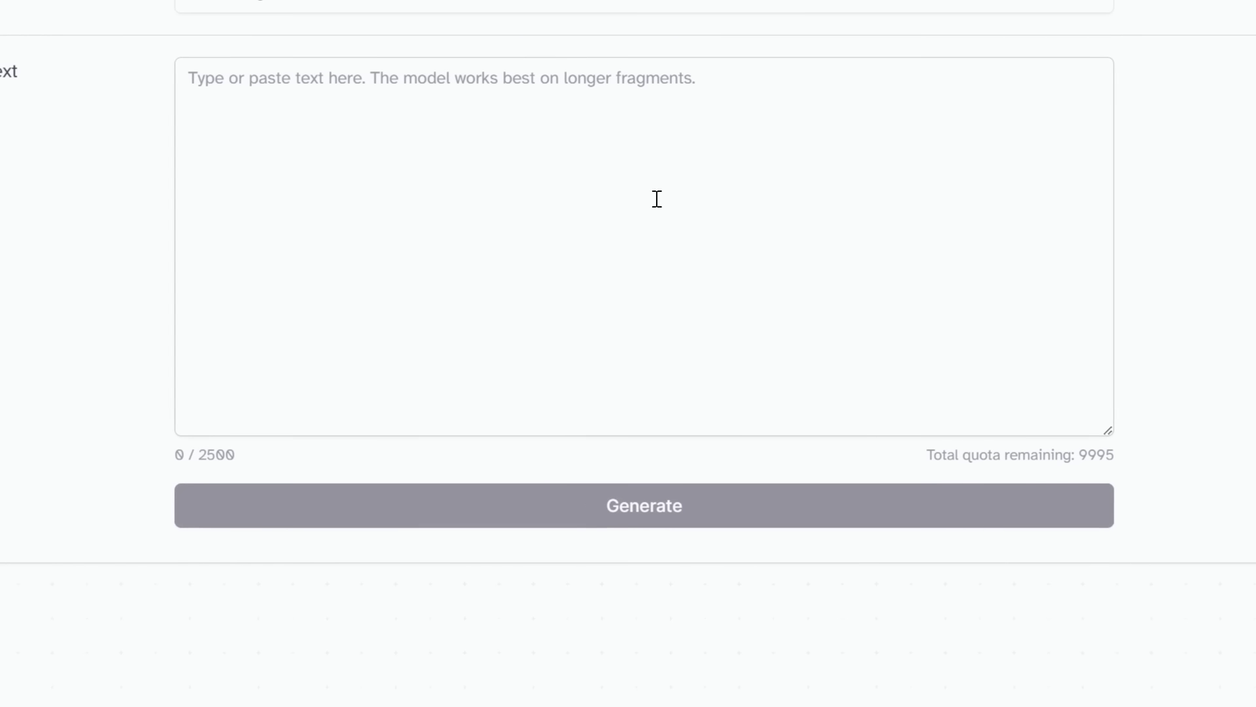
click(914, 81)
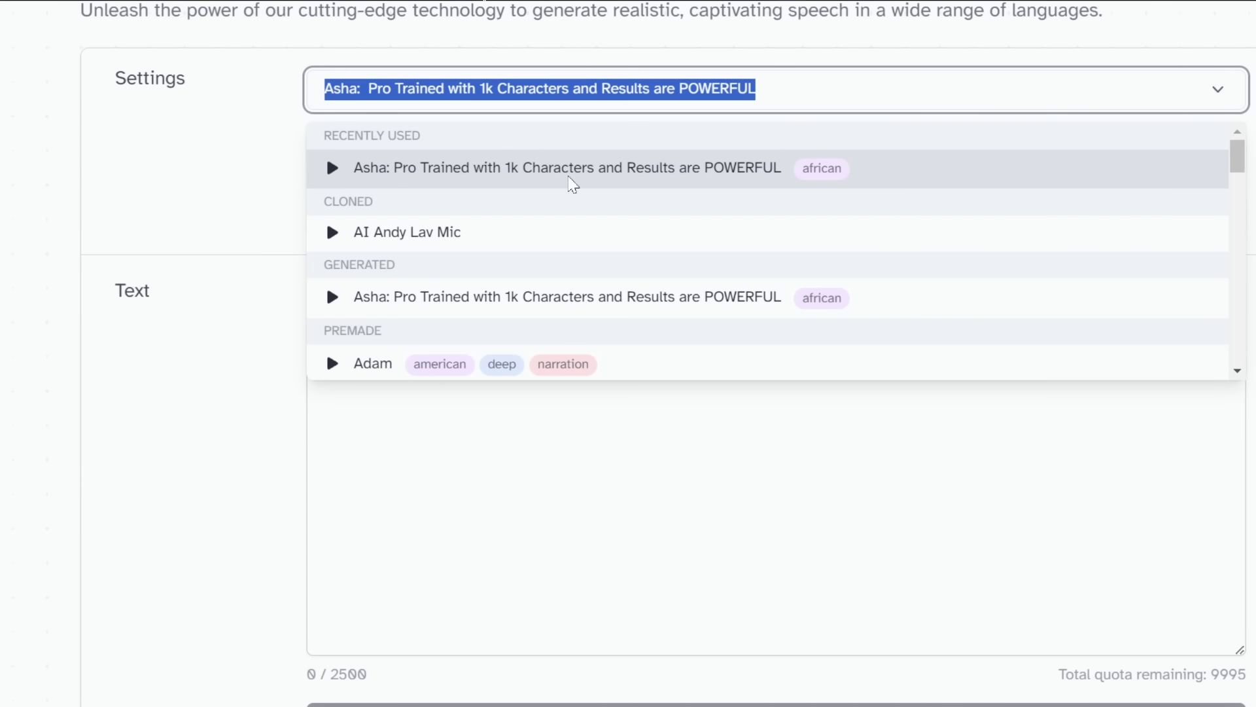
scroll(465, 195, down, 2)
scroll(366, 216, down, 2)
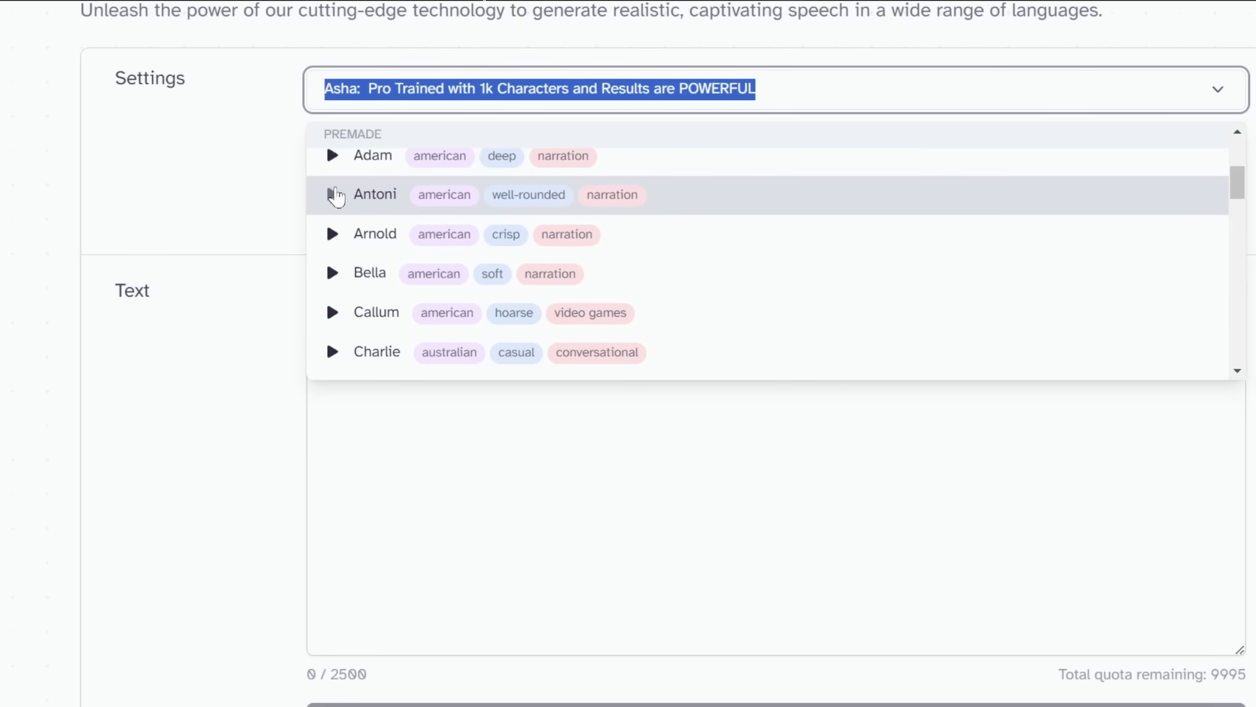
scroll(335, 291, down, 2)
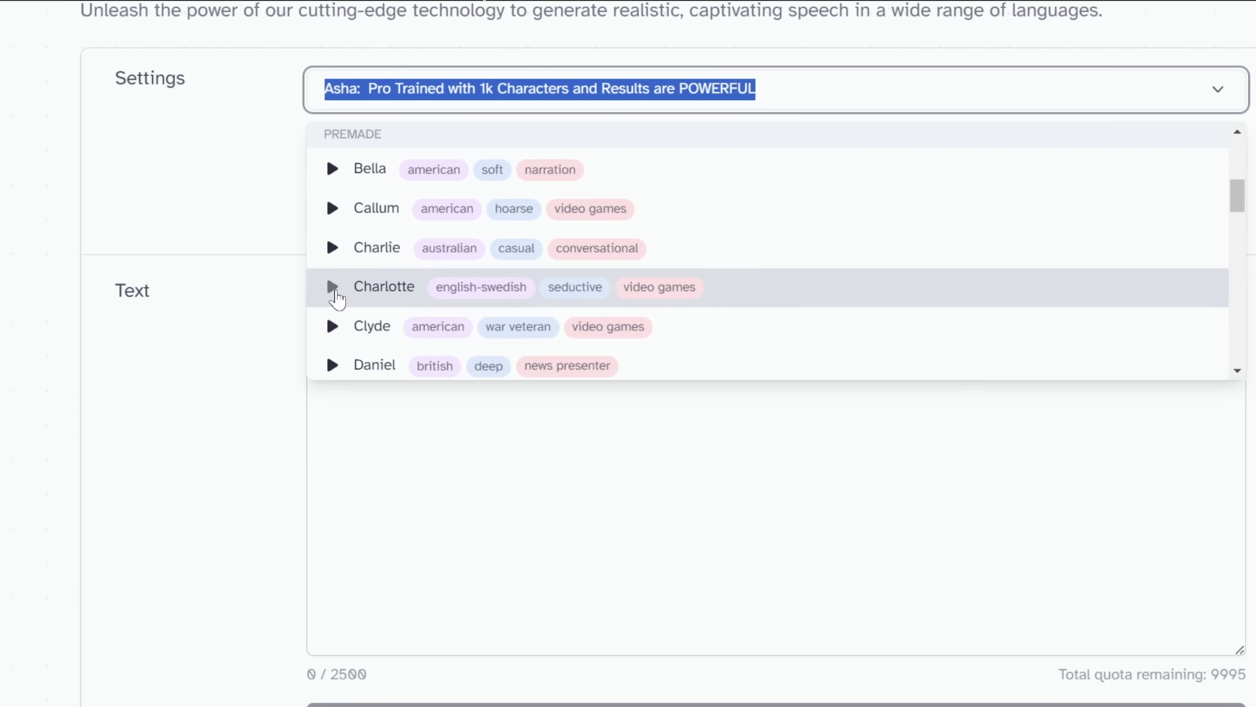
click(222, 216)
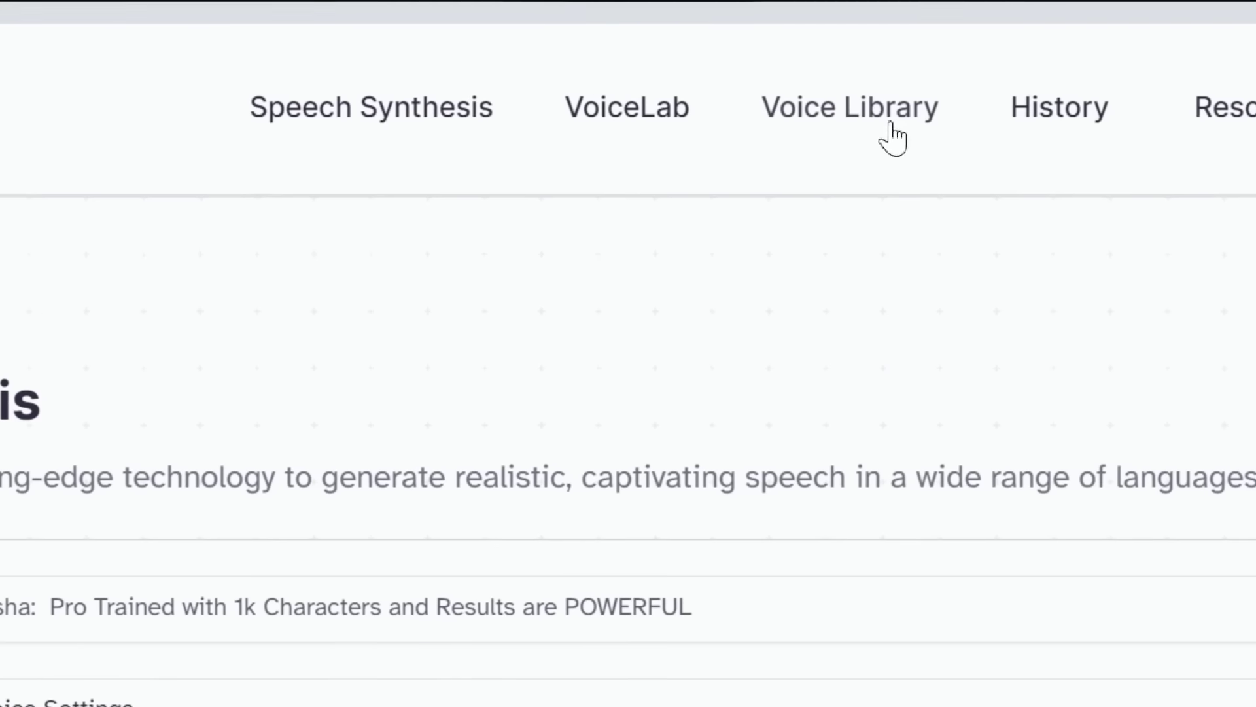
- Browse the community Voice Library filtered to female, middle-aged, American-accented voices
click(647, 123)
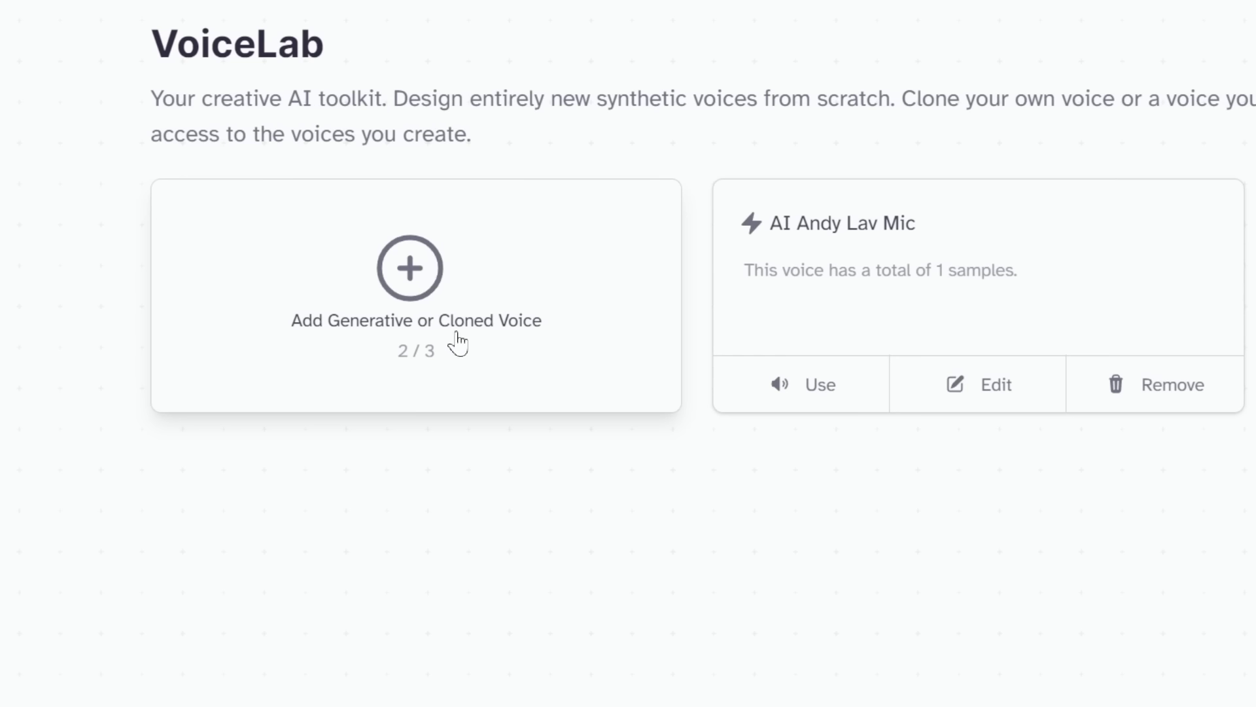
click(458, 340)
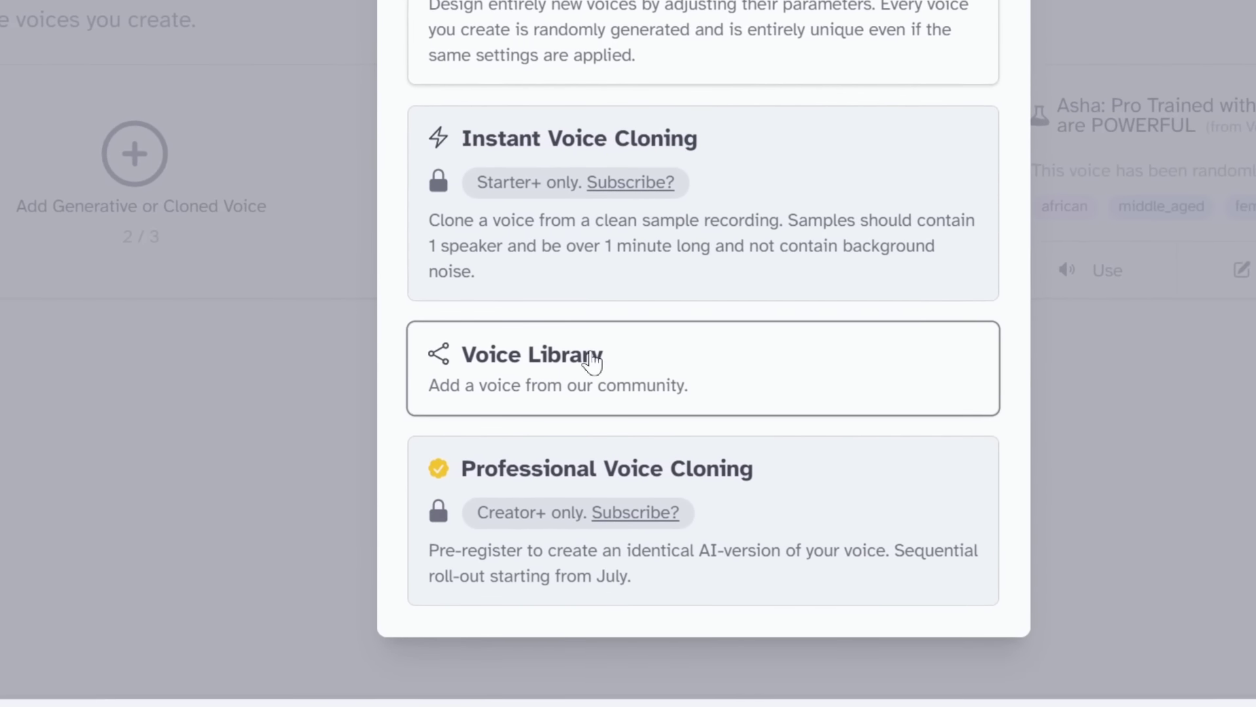
click(598, 501)
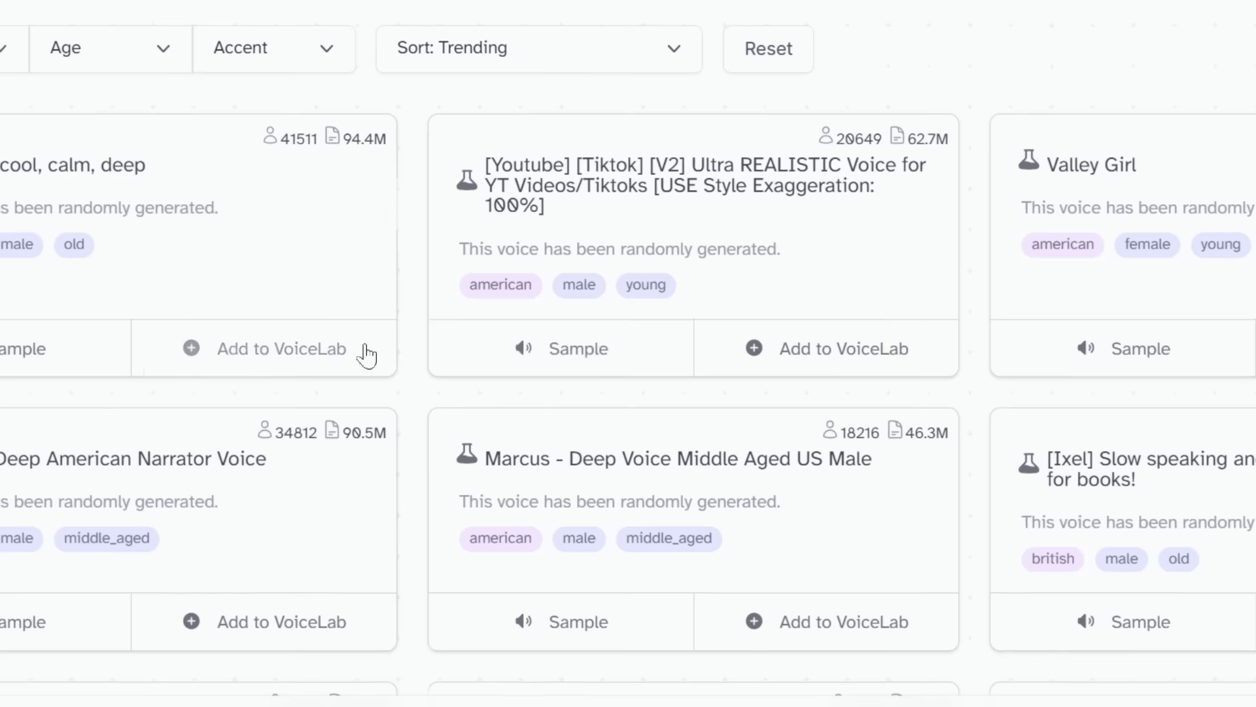
click(164, 154)
click(164, 243)
click(315, 169)
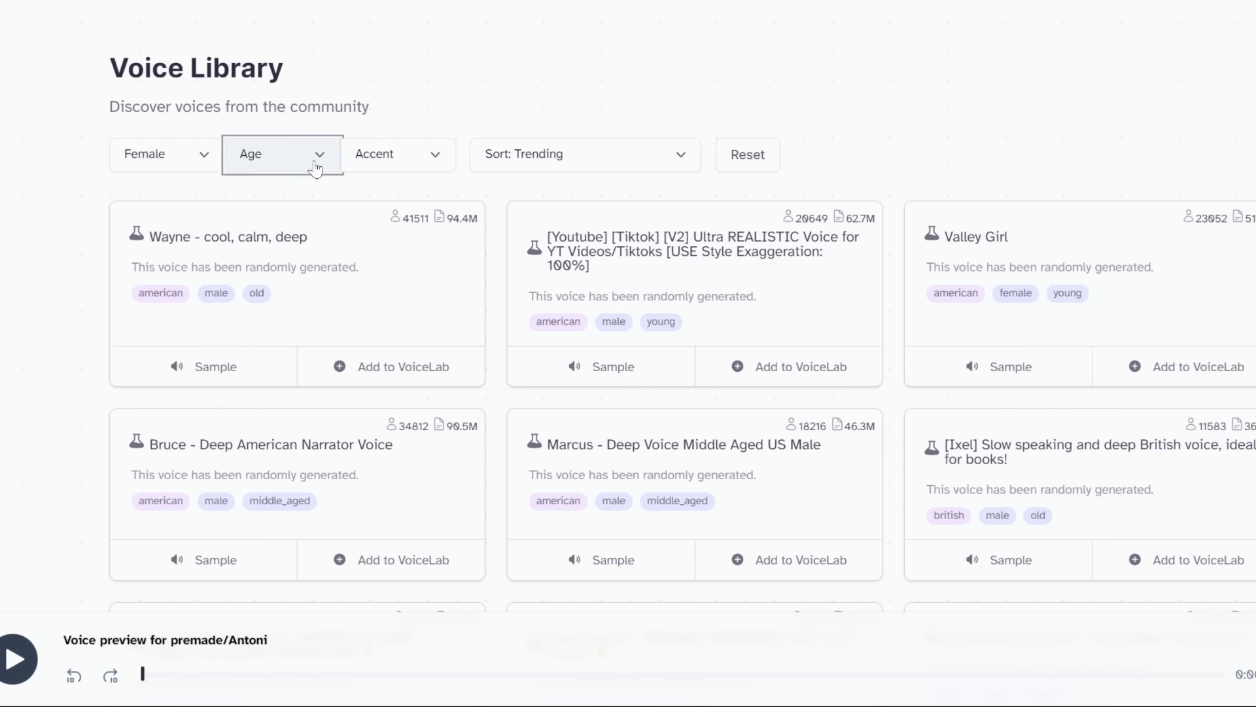
click(294, 250)
click(424, 160)
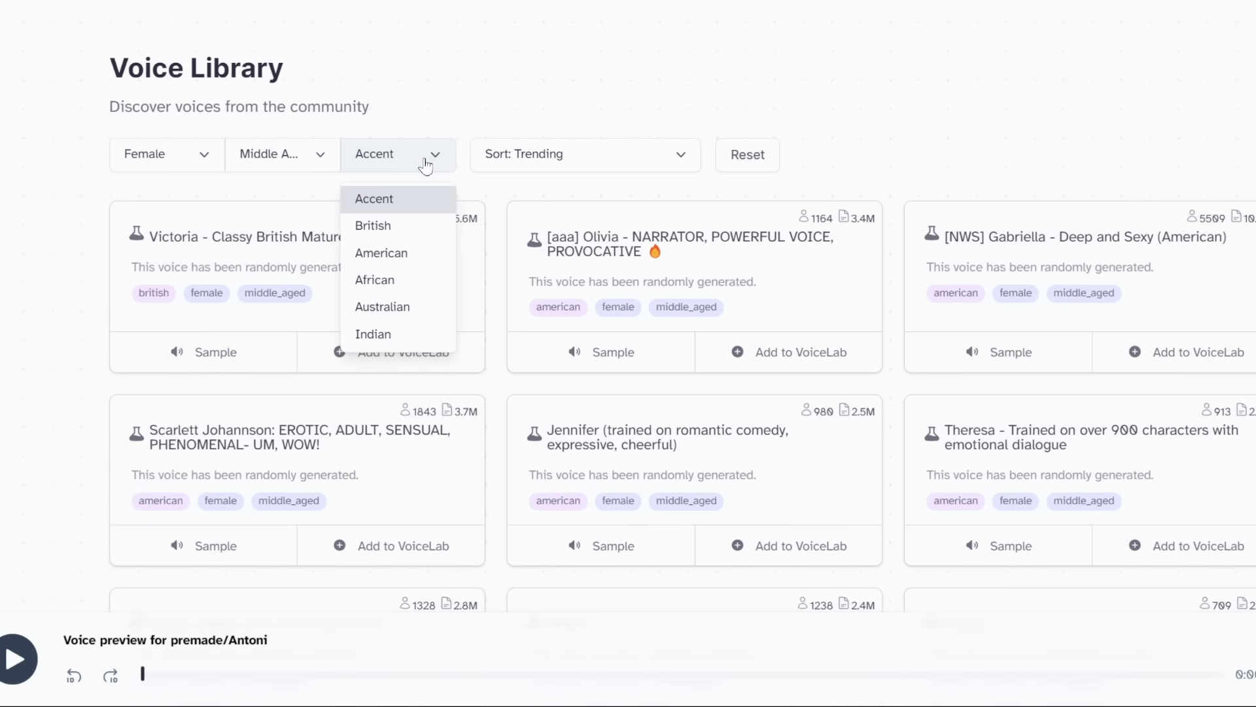
click(382, 252)
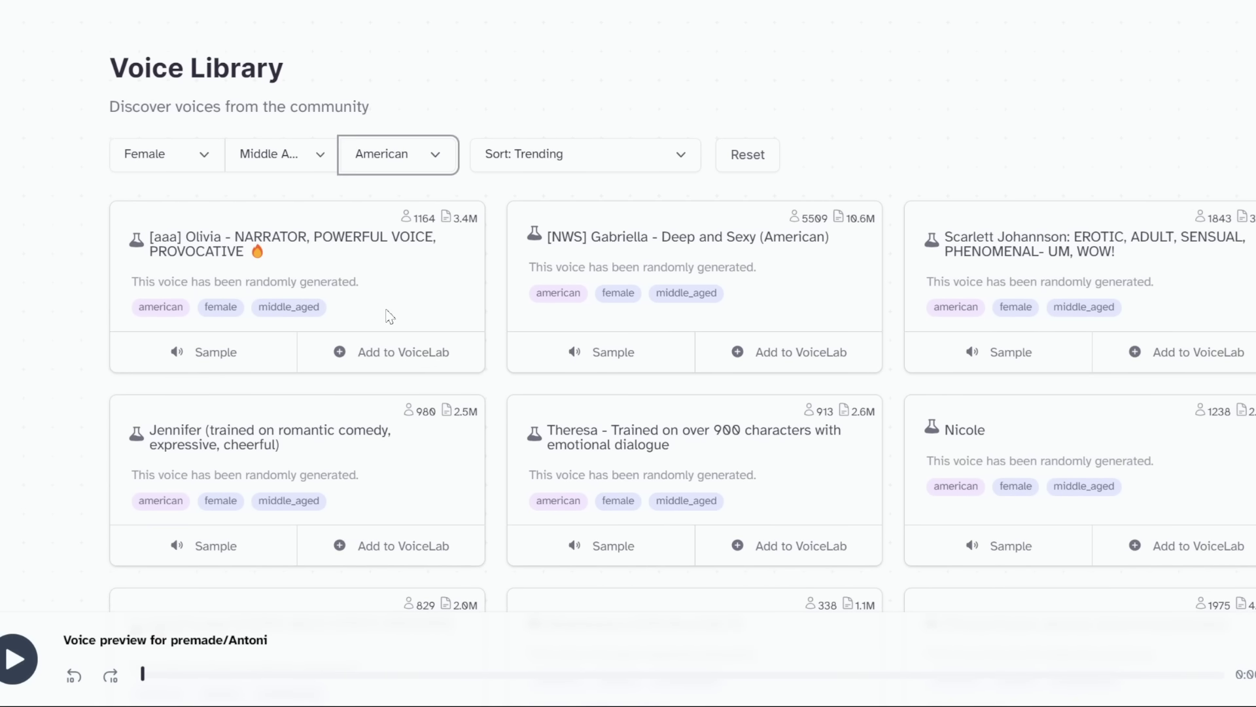
- Preview the Olivia narrator voice and add it to VoiceLab as Scarlett News
click(222, 364)
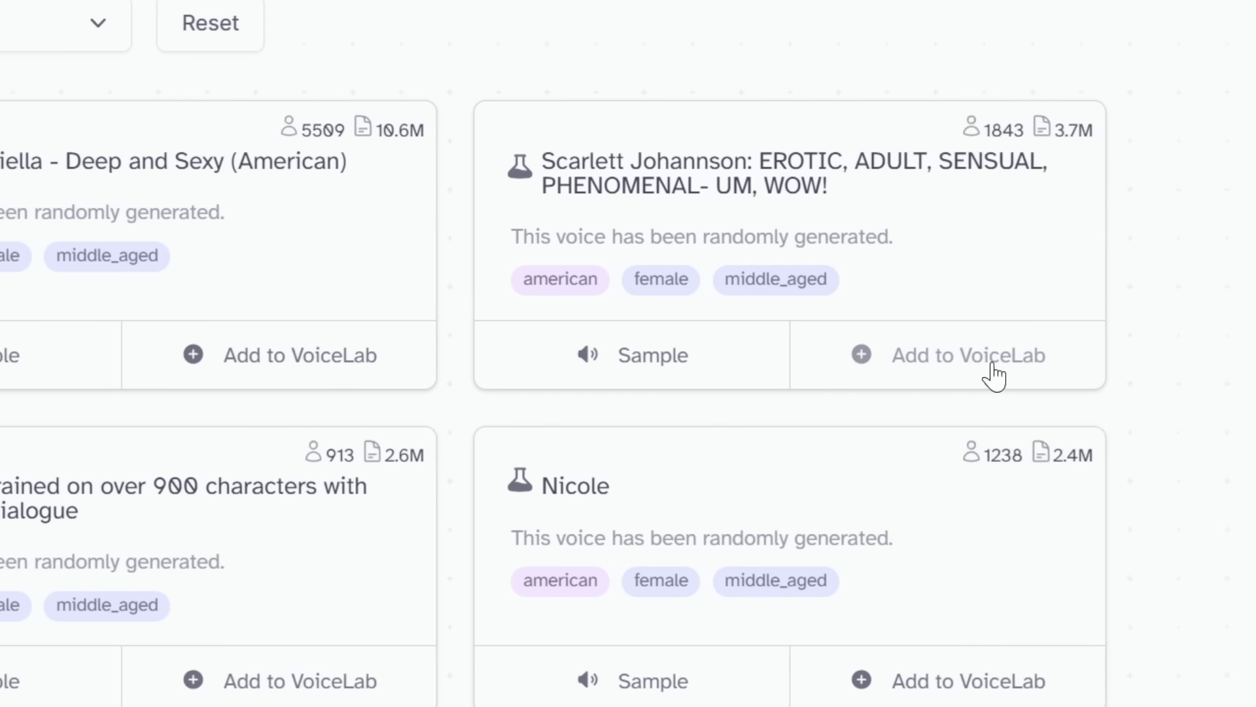
click(1061, 374)
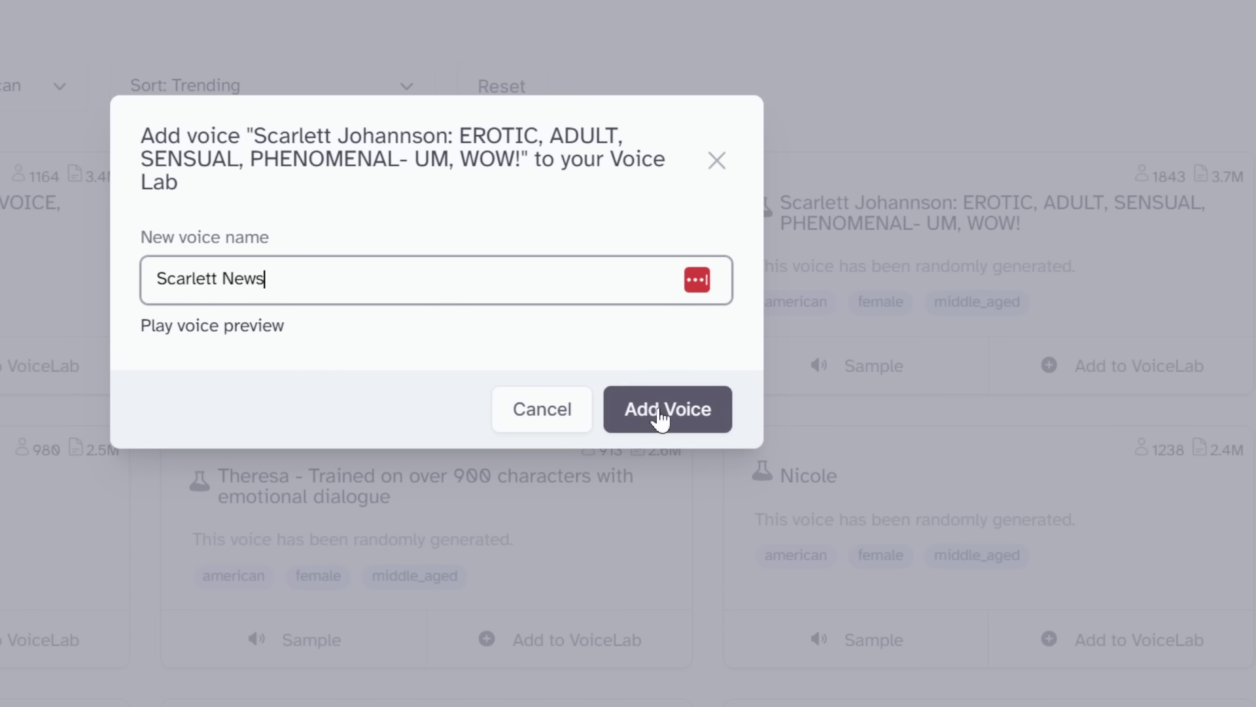
click(660, 419)
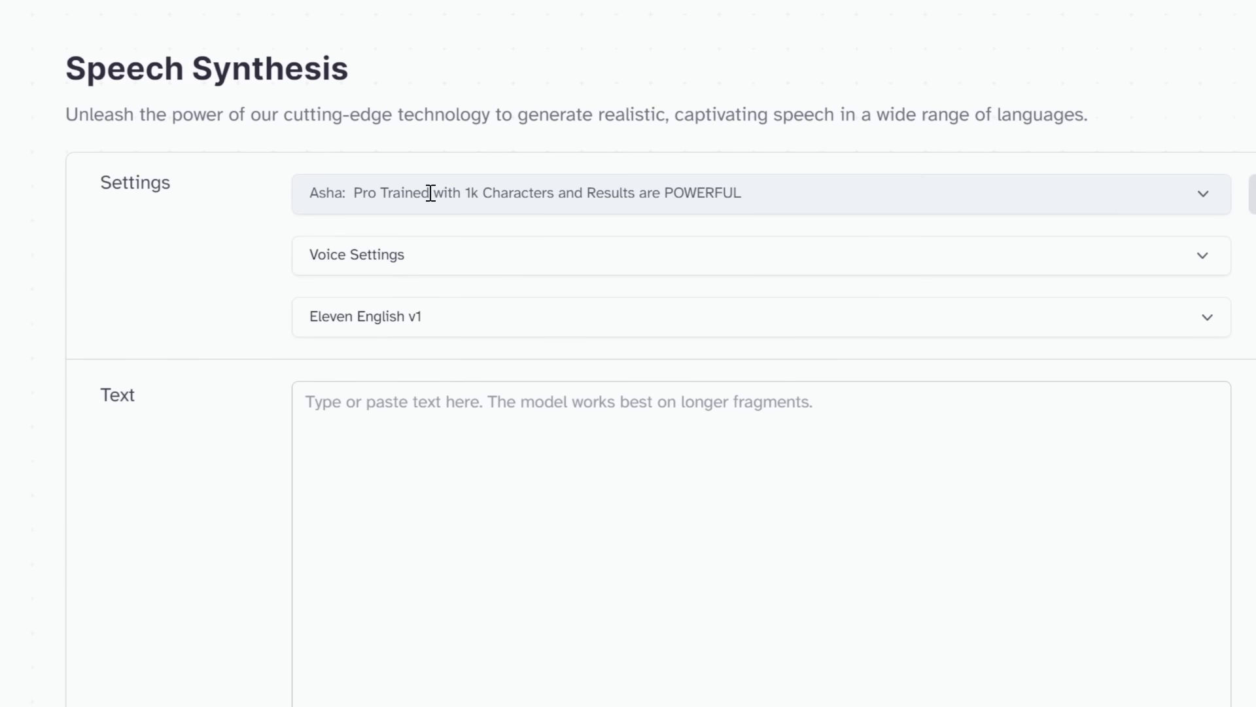
click(431, 193)
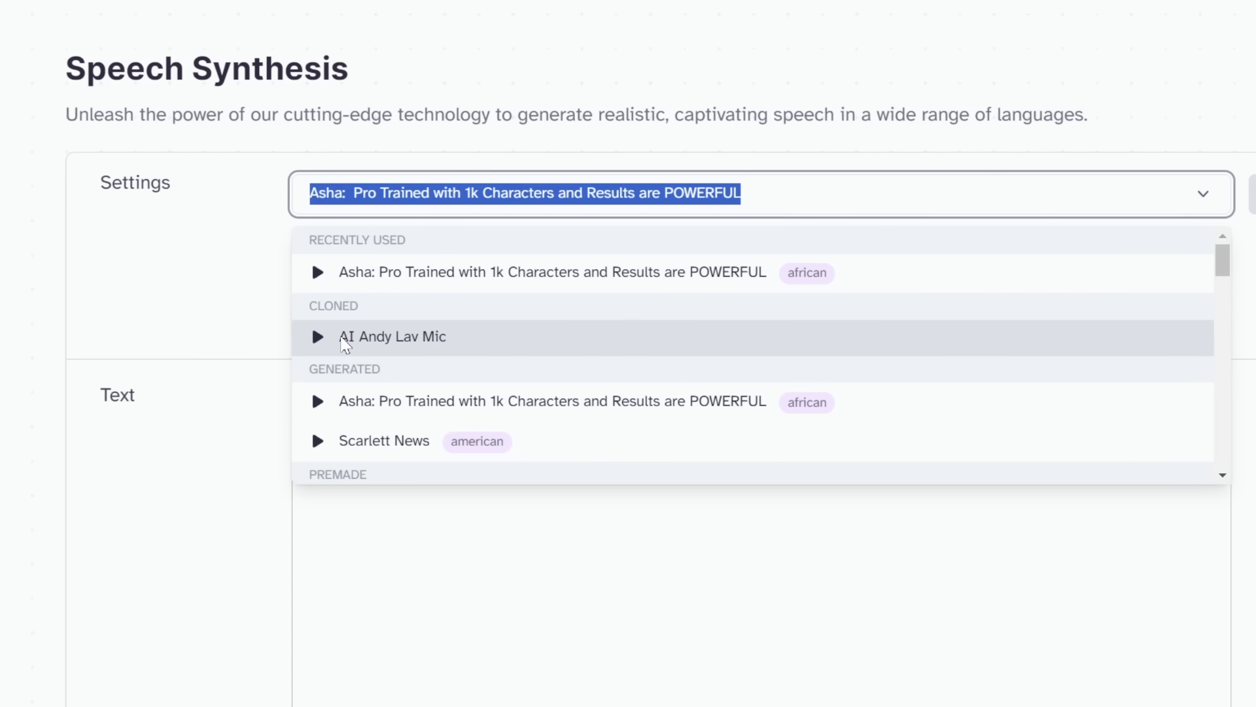
- Choose the Scarlett News voice and paste the news article into the Text box
scroll(350, 320, down, 2)
click(397, 341)
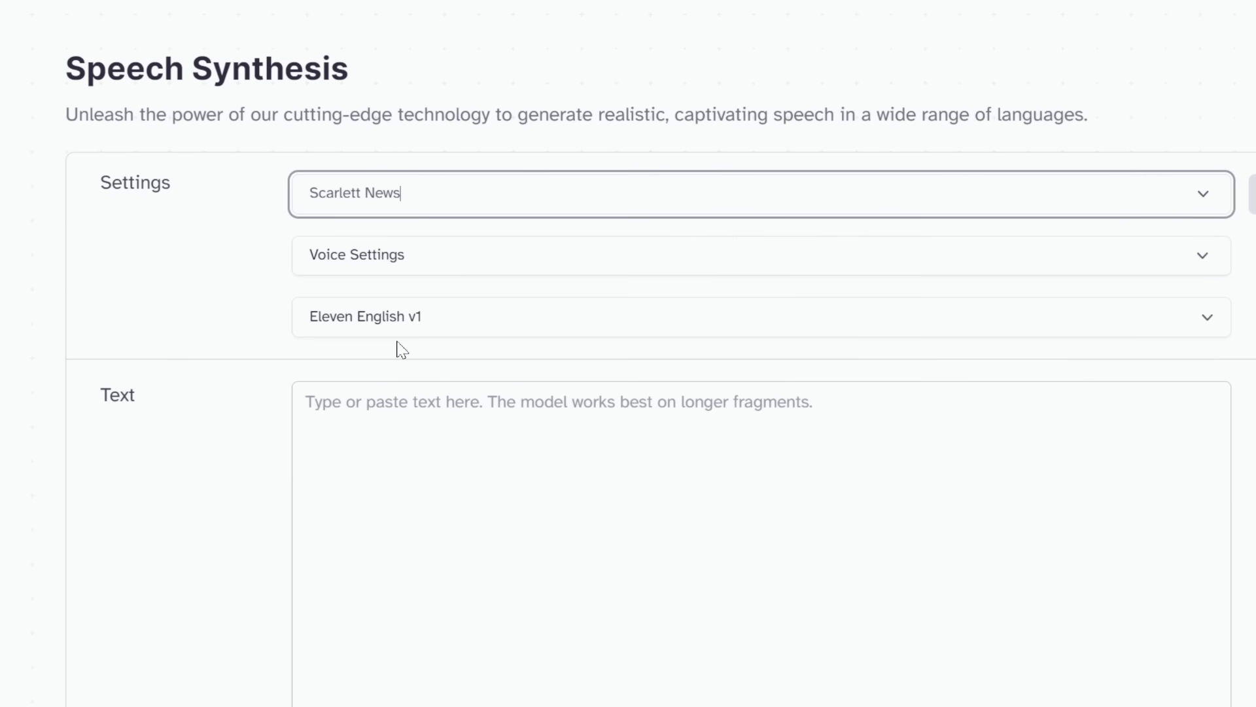
click(474, 441)
key(ctrl+v)
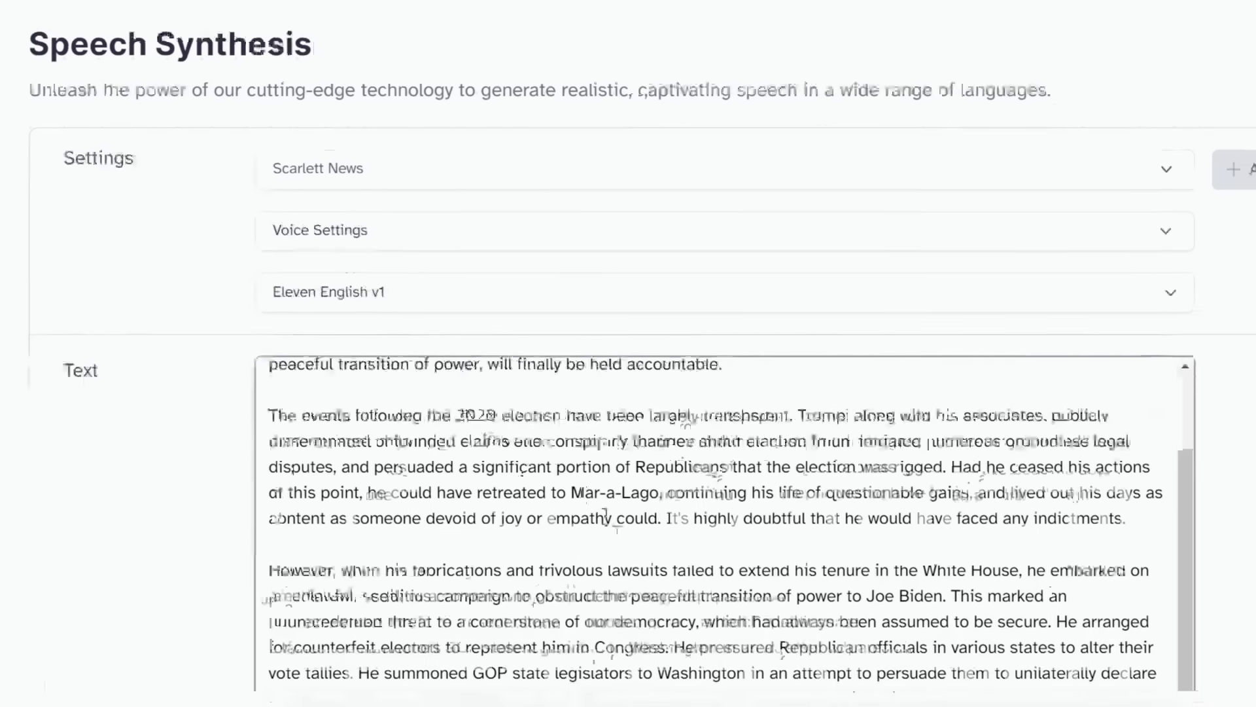
- Check the 1826-character count and 9995 quota, then generate the speech
scroll(477, 440, down, 3)
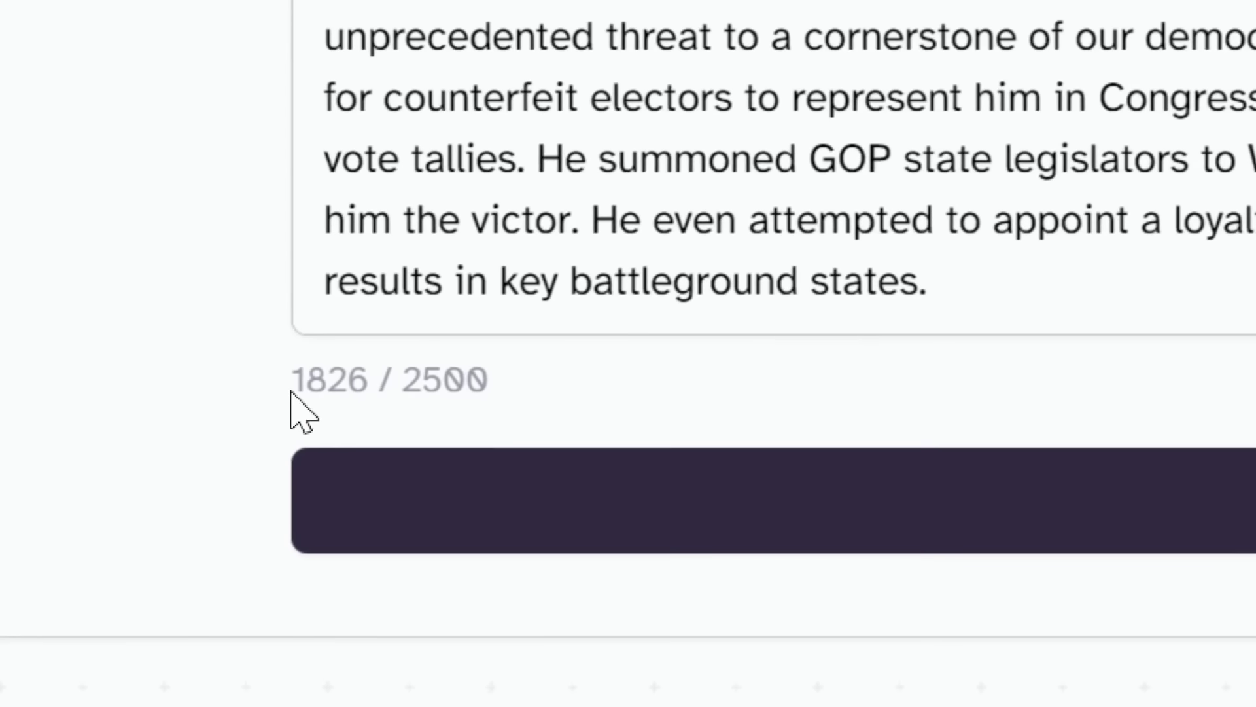
drag(325, 389, 386, 387)
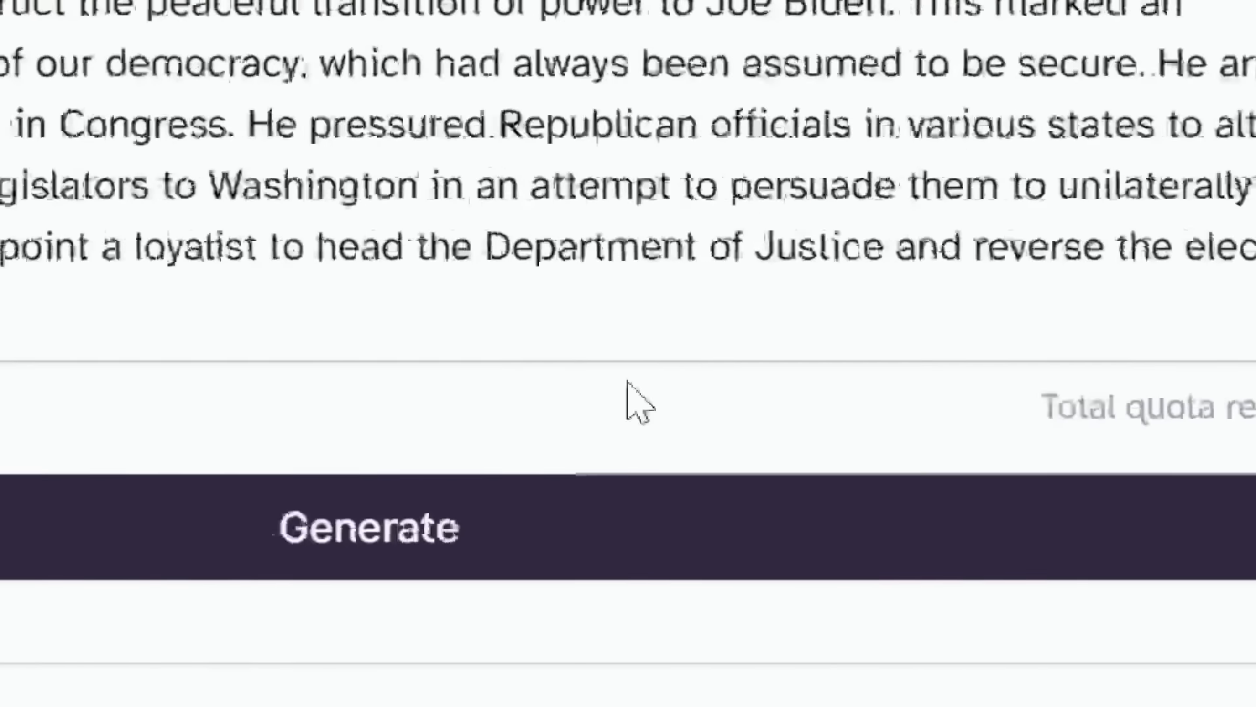
drag(810, 405, 836, 405)
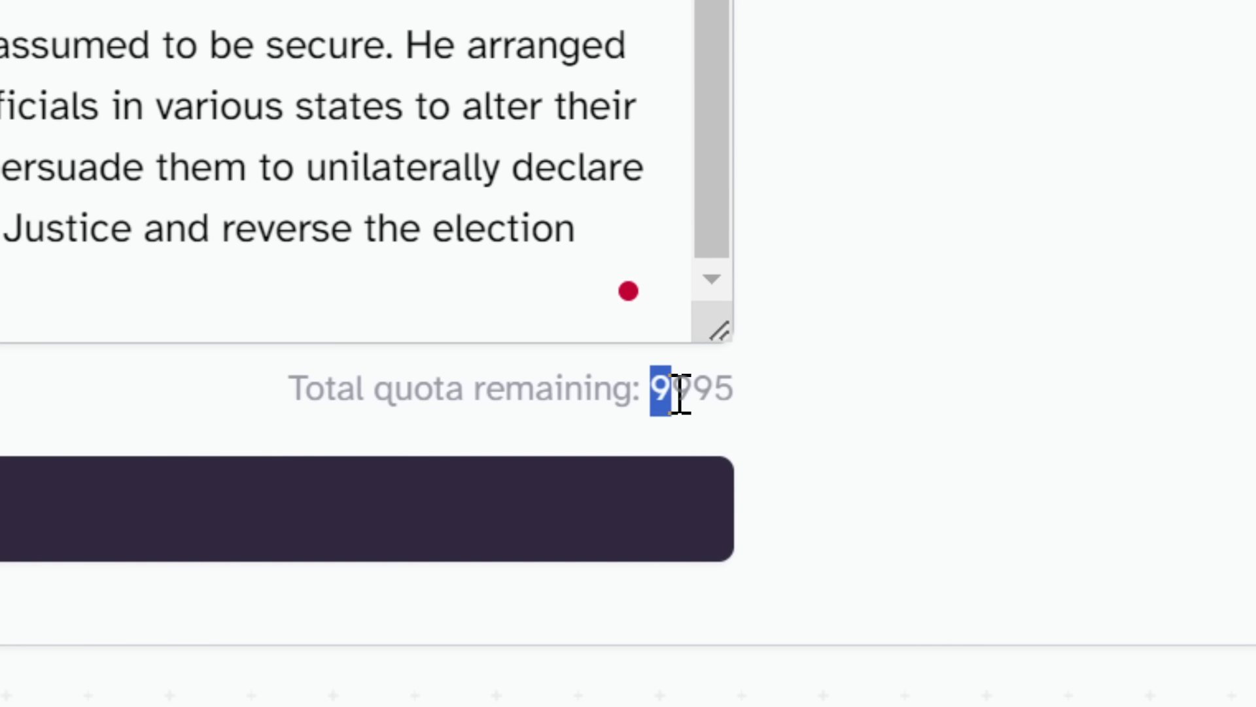
click(765, 400)
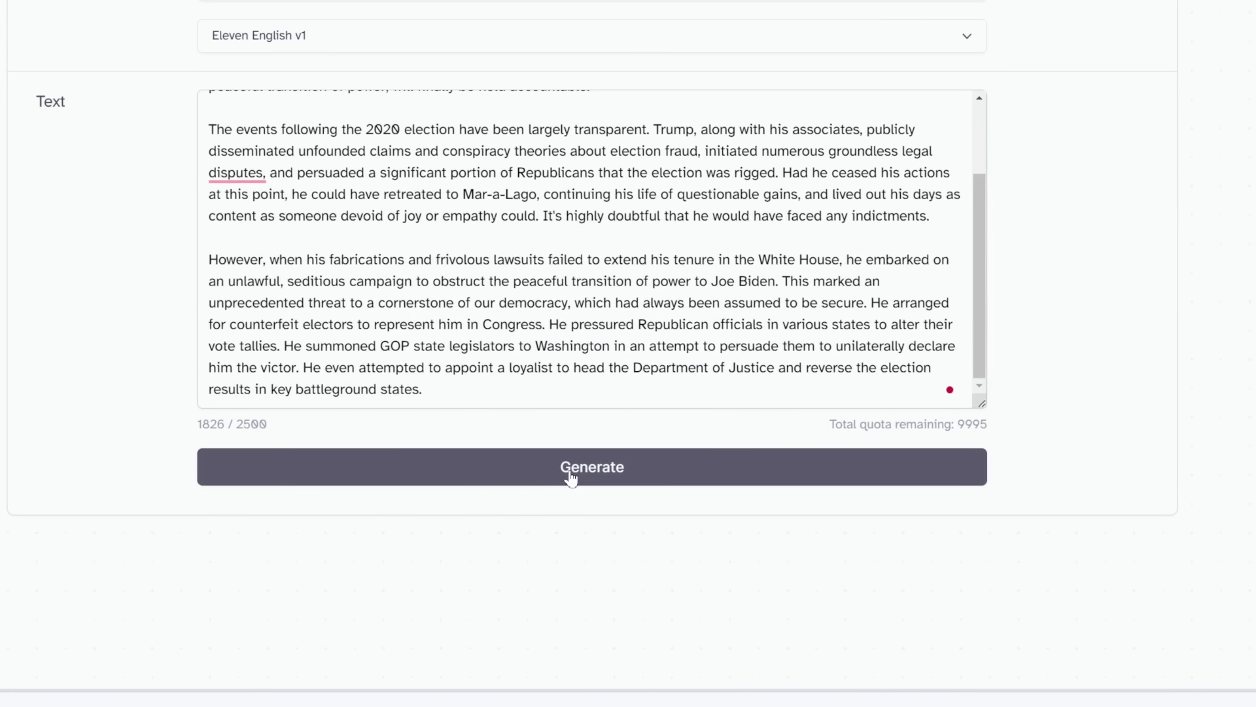
click(571, 480)
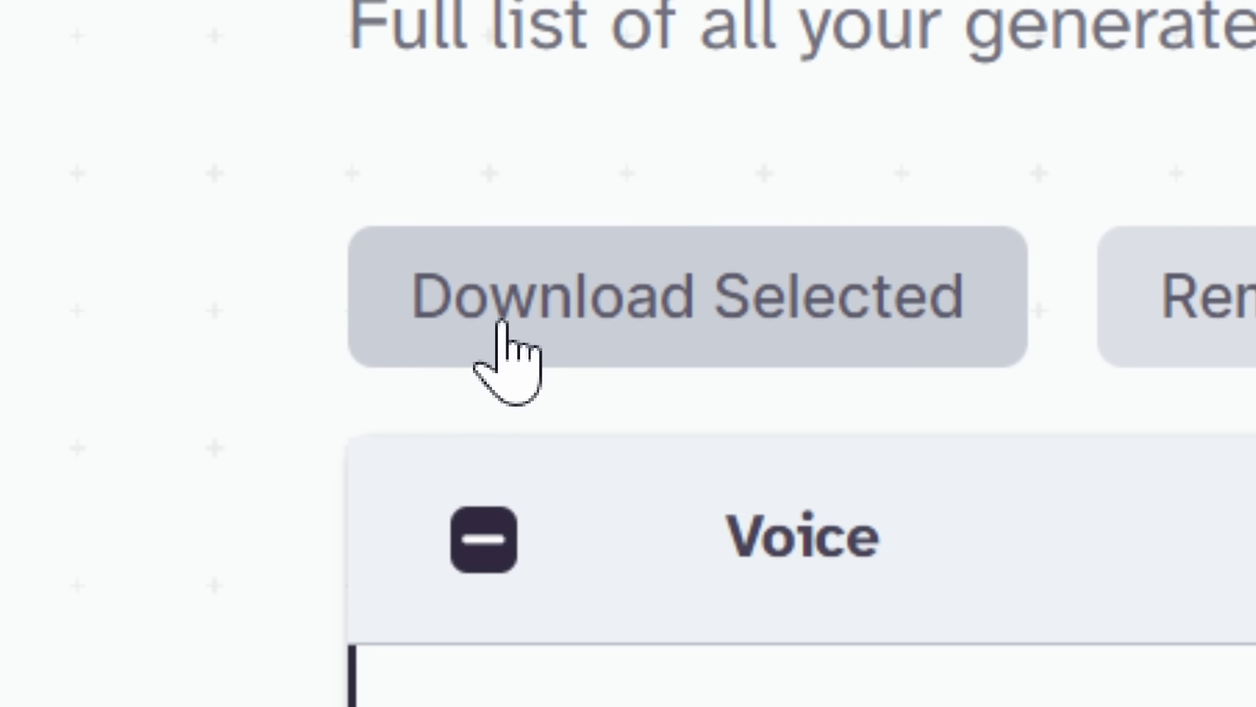
- Download the selected Scarlett News narration clip as an mp3
click(667, 323)
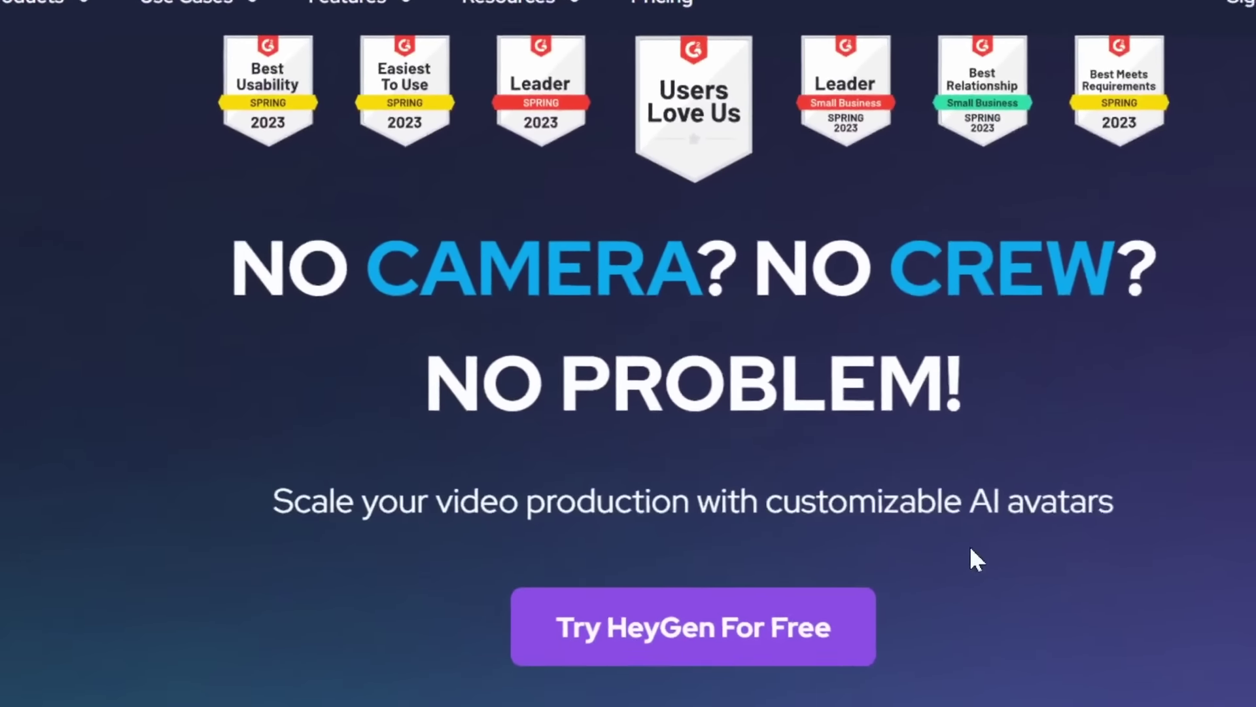
- Scroll down the HeyGen marketing landing page
scroll(967, 579, down, 9)
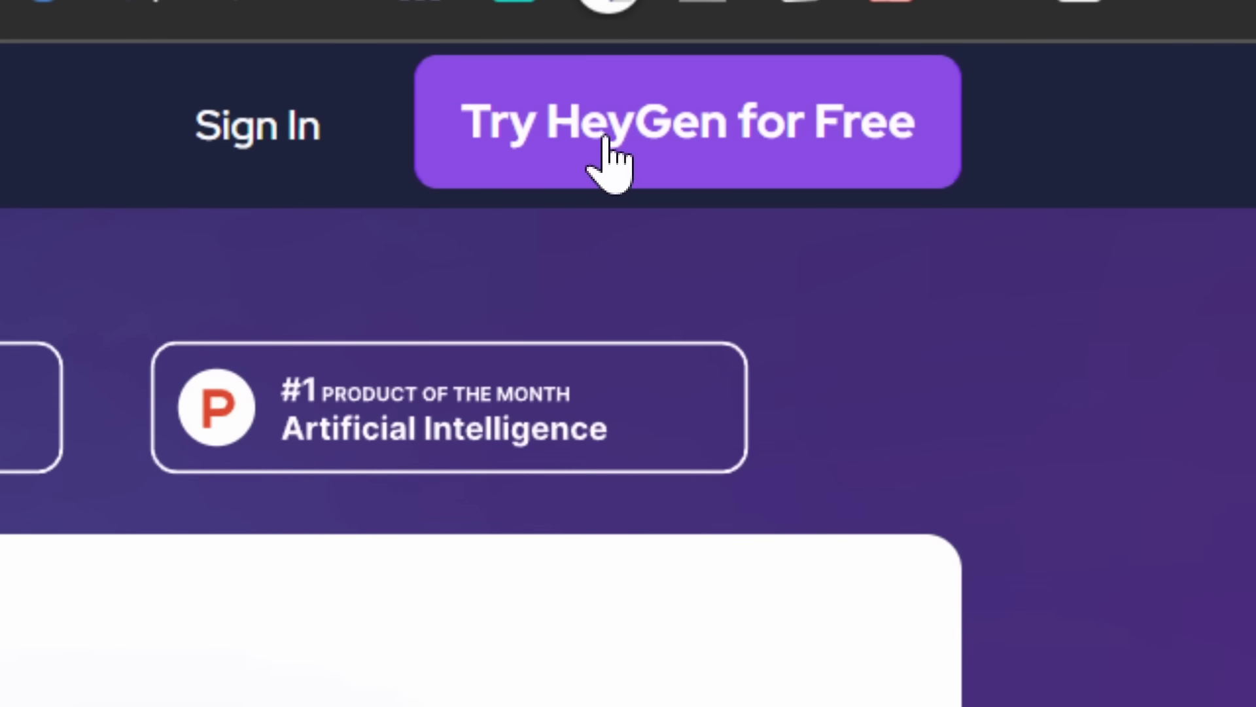
- Enter HeyGen's free app and browse the Avatar Library toward Leah in Black Suit
click(849, 157)
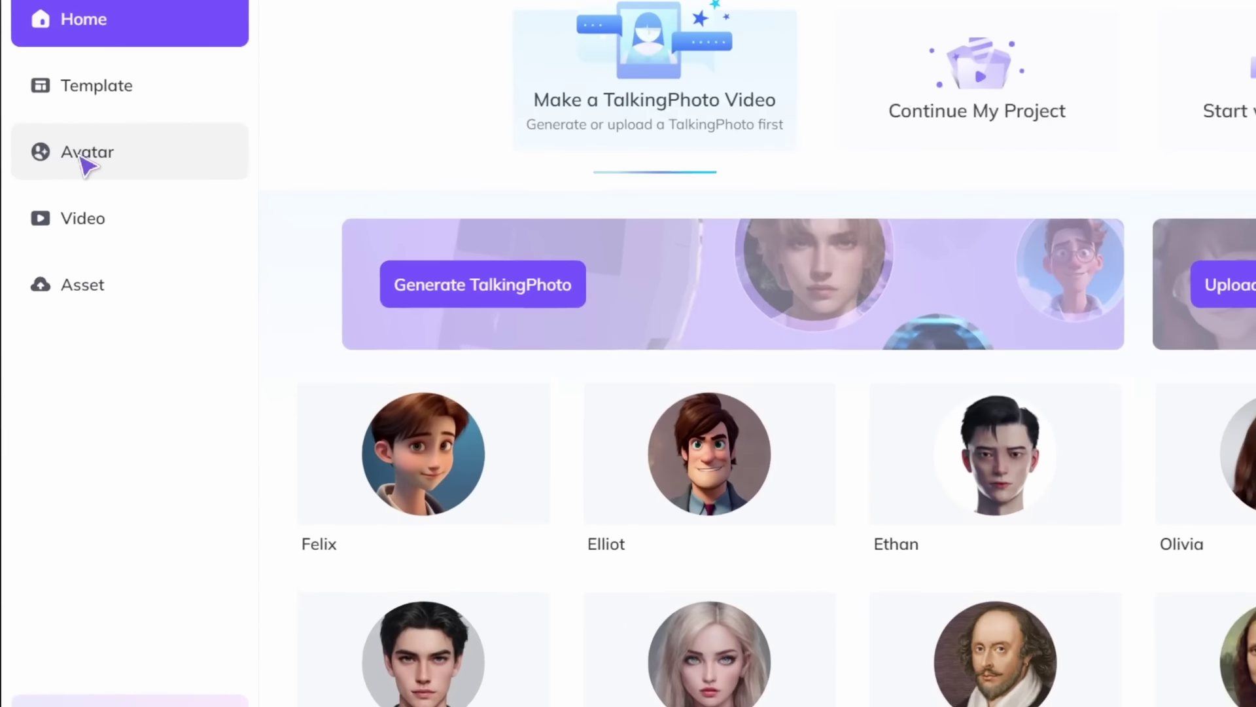
click(69, 185)
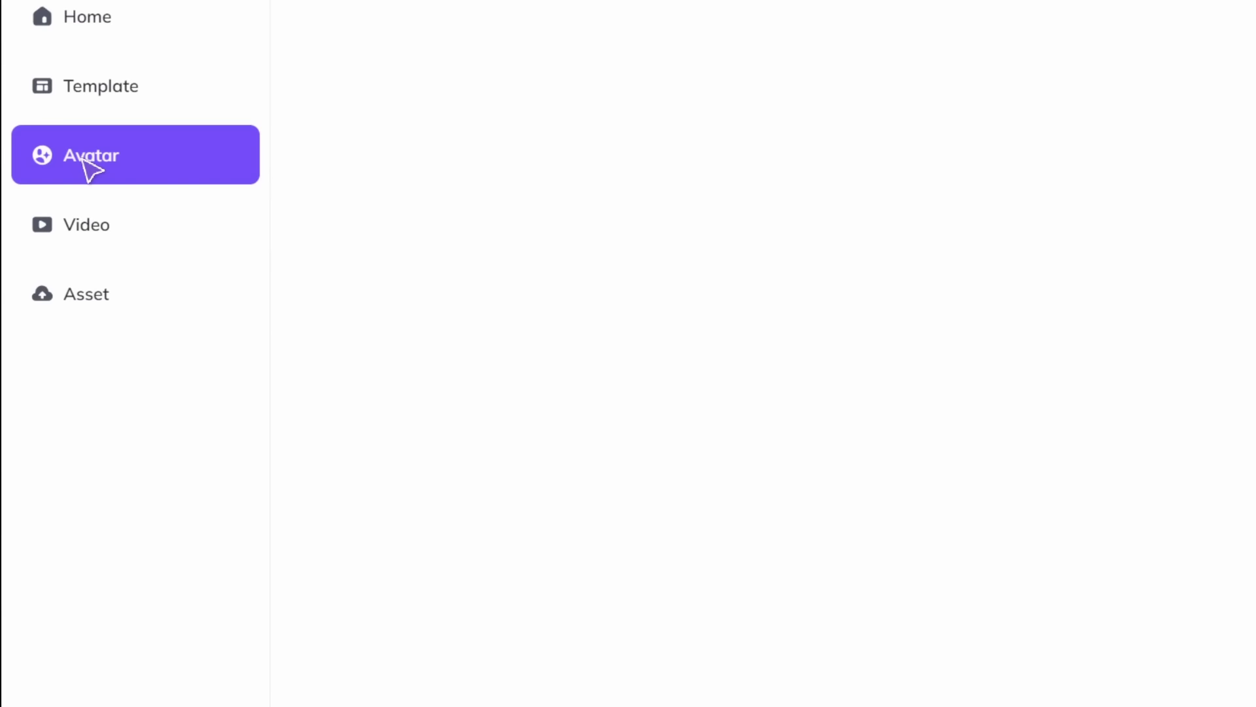
scroll(839, 446, down, 3)
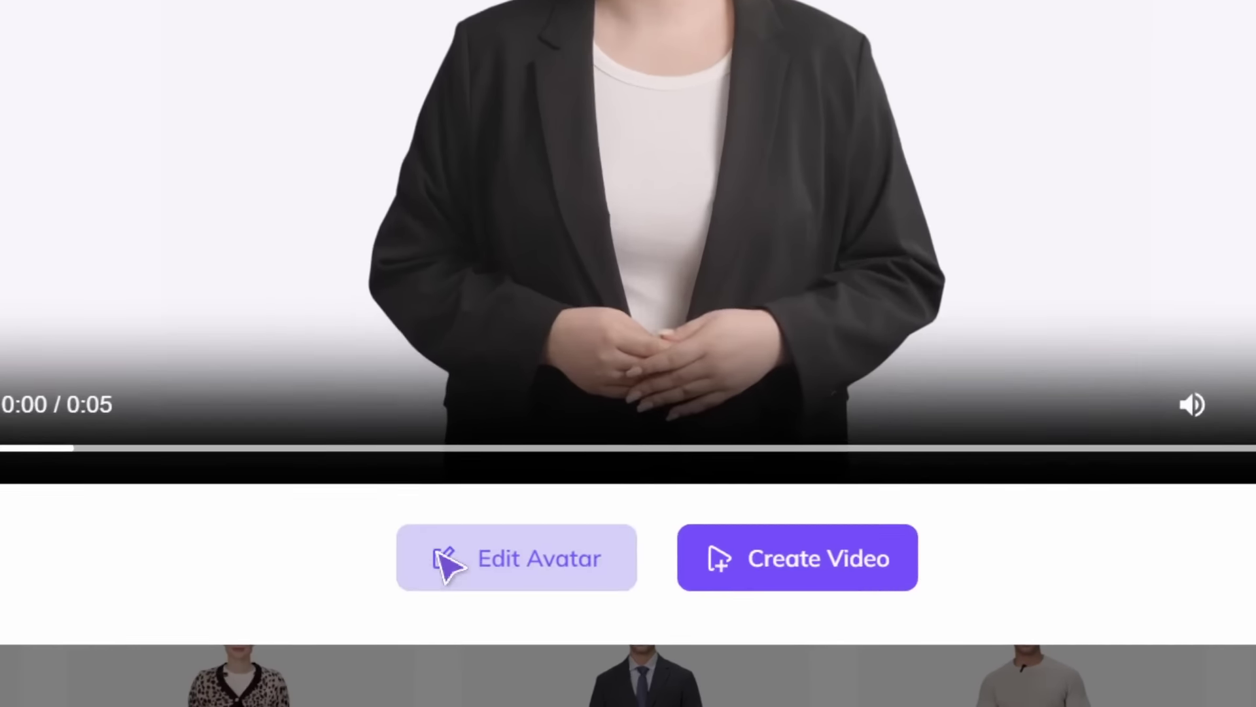
- Create a Leah video on a pure green #00FF00 background and submit it for rendering
click(772, 576)
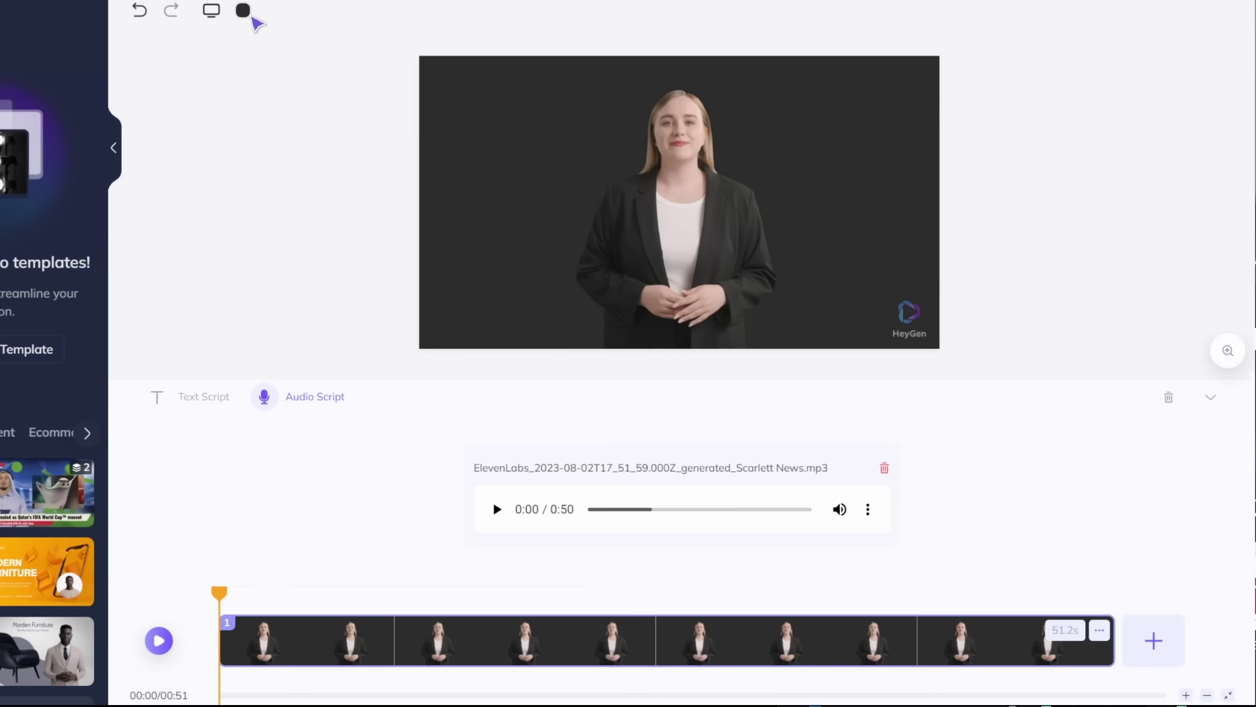
click(244, 11)
drag(260, 160, 224, 156)
drag(333, 41, 392, 135)
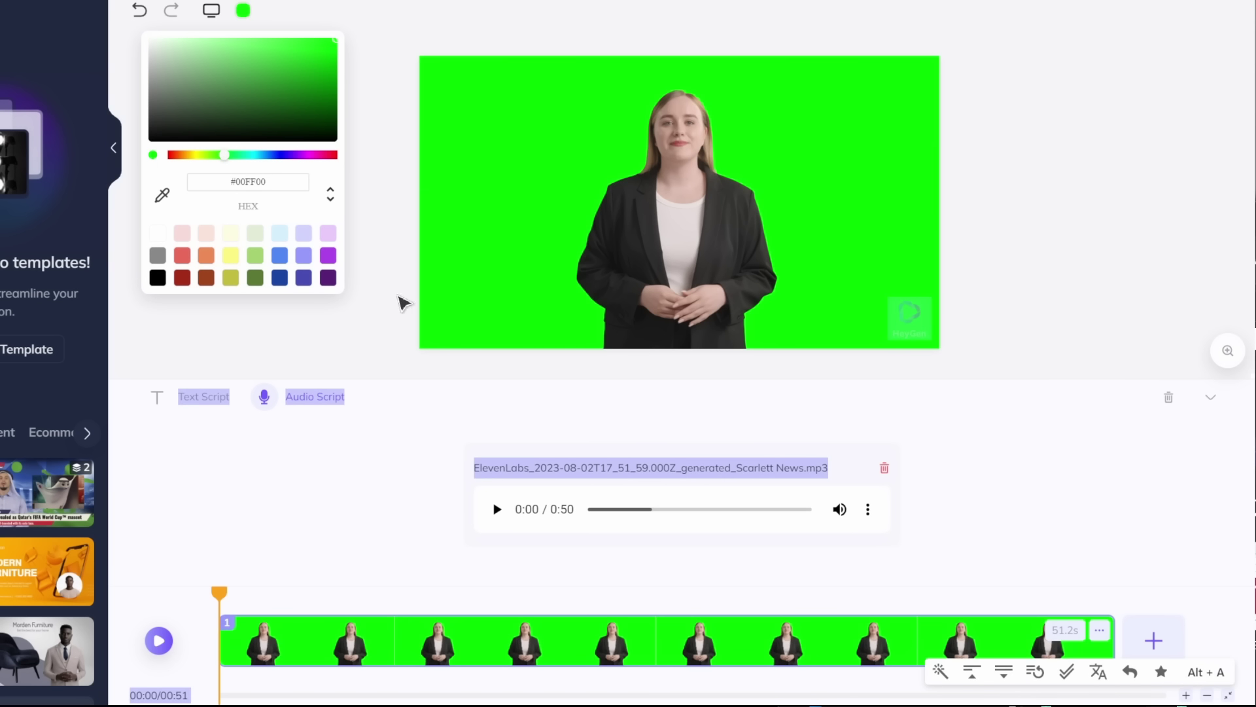
click(399, 302)
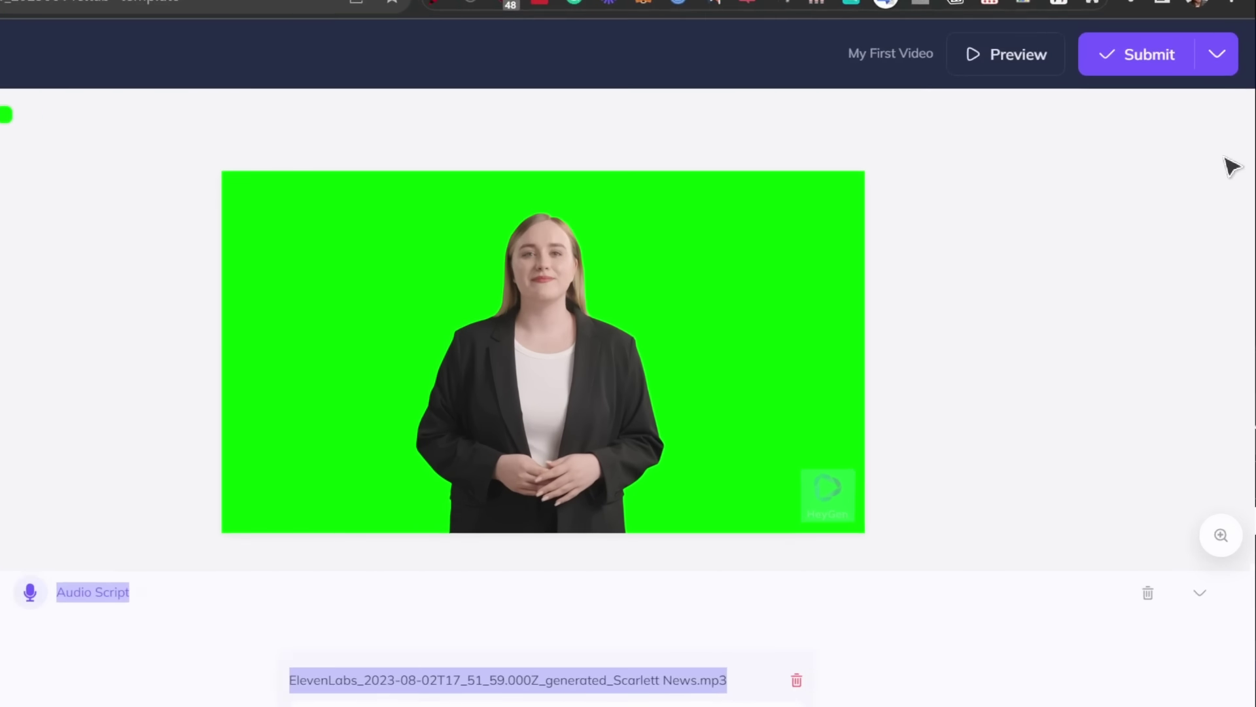
click(1156, 115)
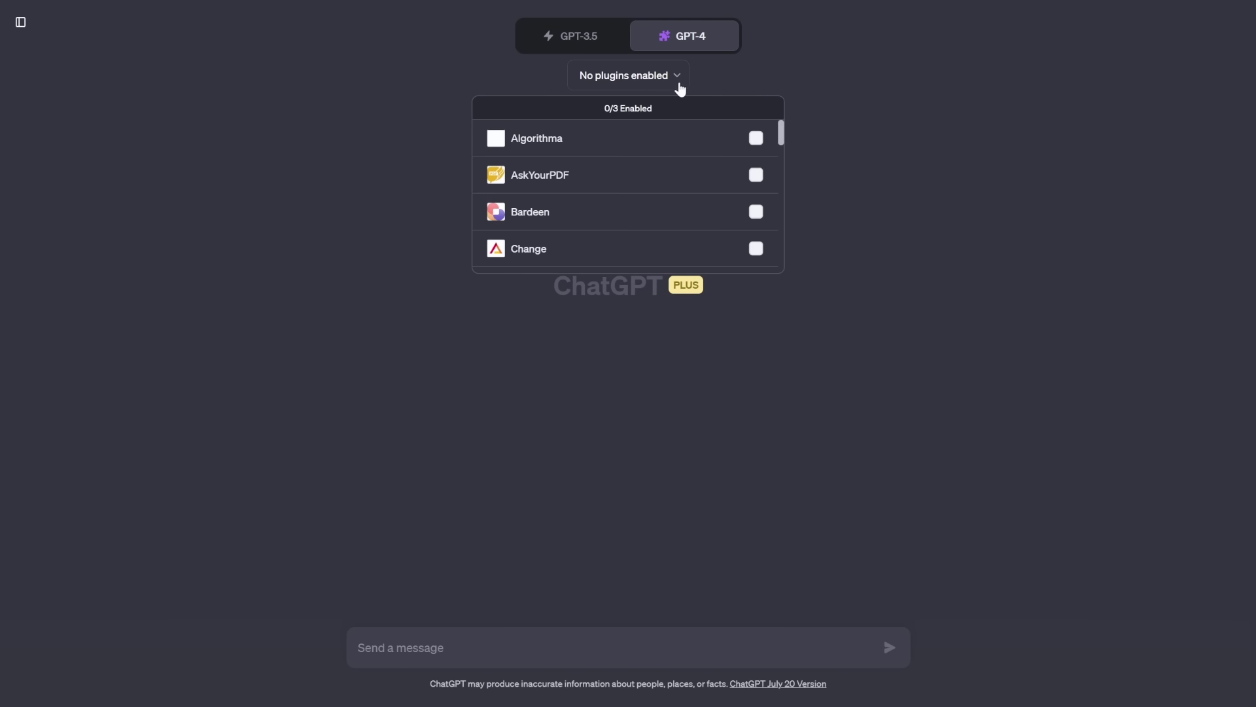
- Glance at the plugin store, then view Settings > Beta features with Plugins and Code interpreter on
scroll(701, 136, down, 10)
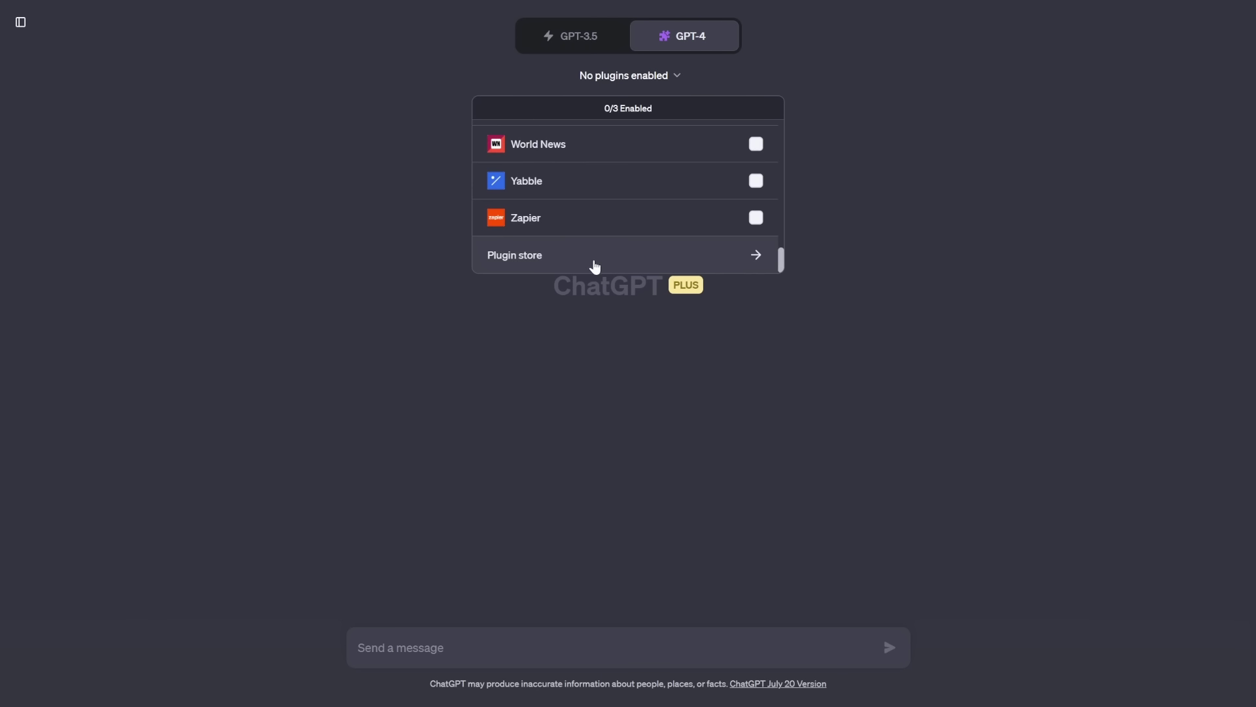
click(634, 263)
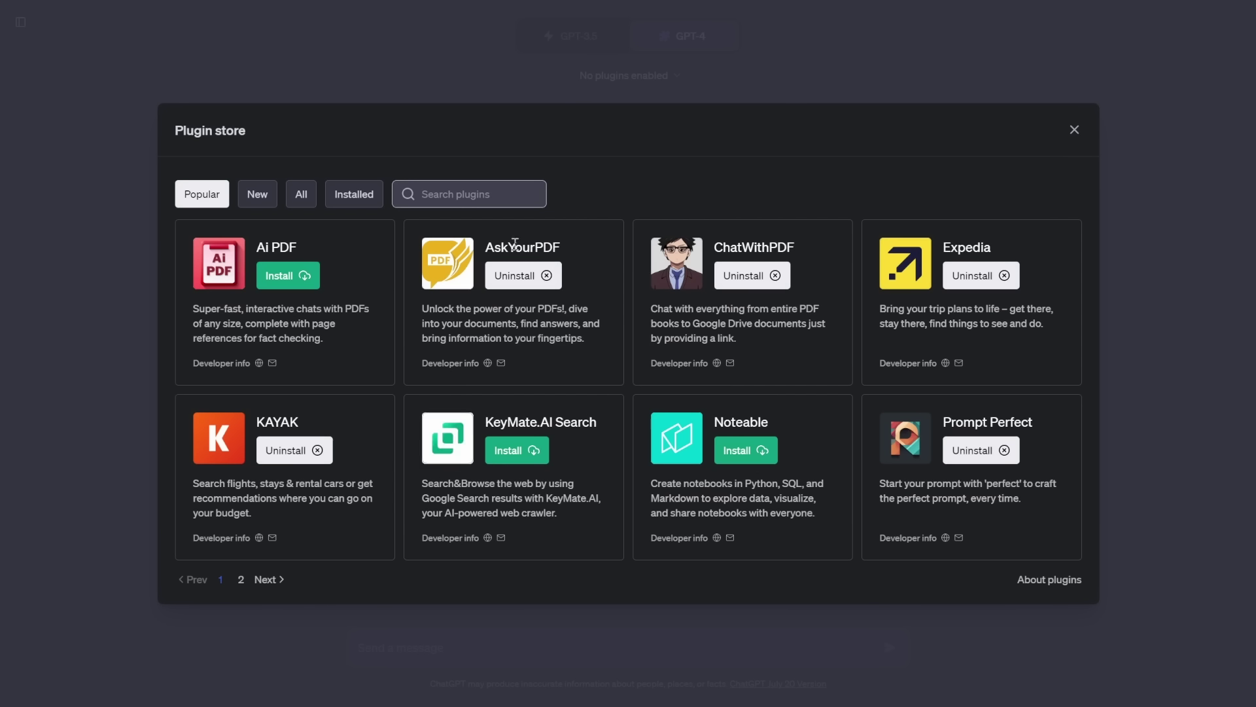
click(1075, 130)
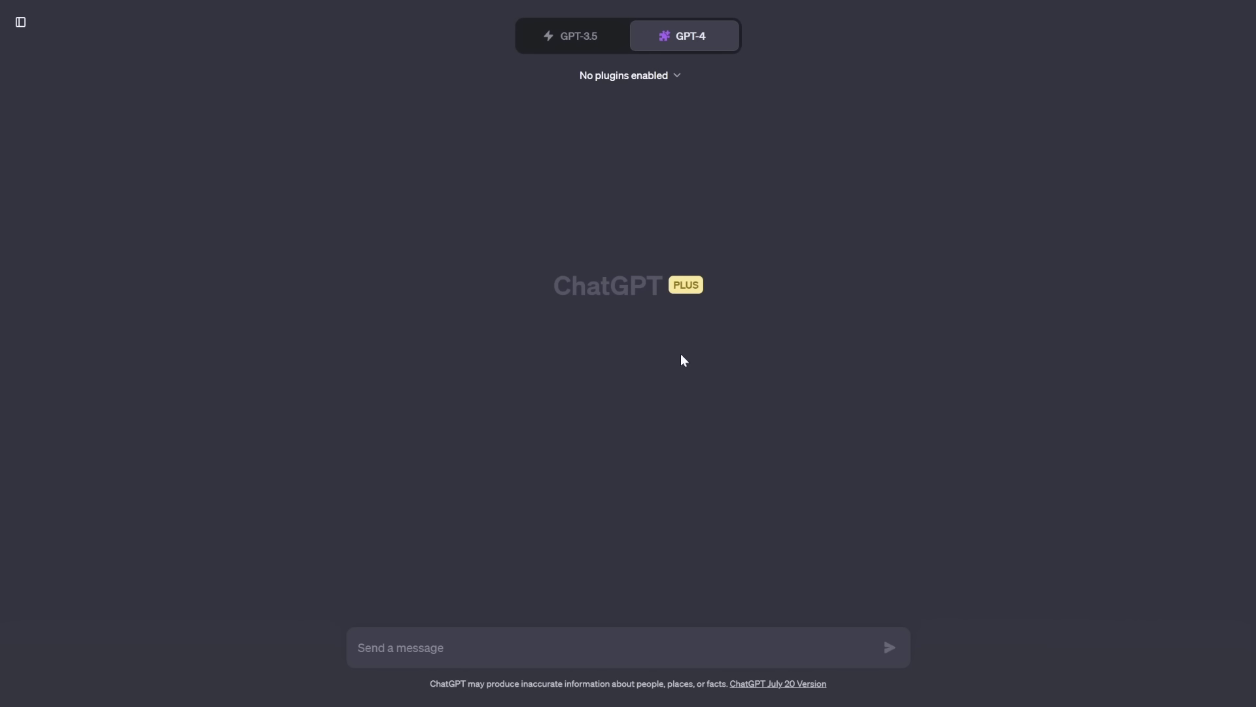
click(21, 22)
click(70, 681)
click(53, 624)
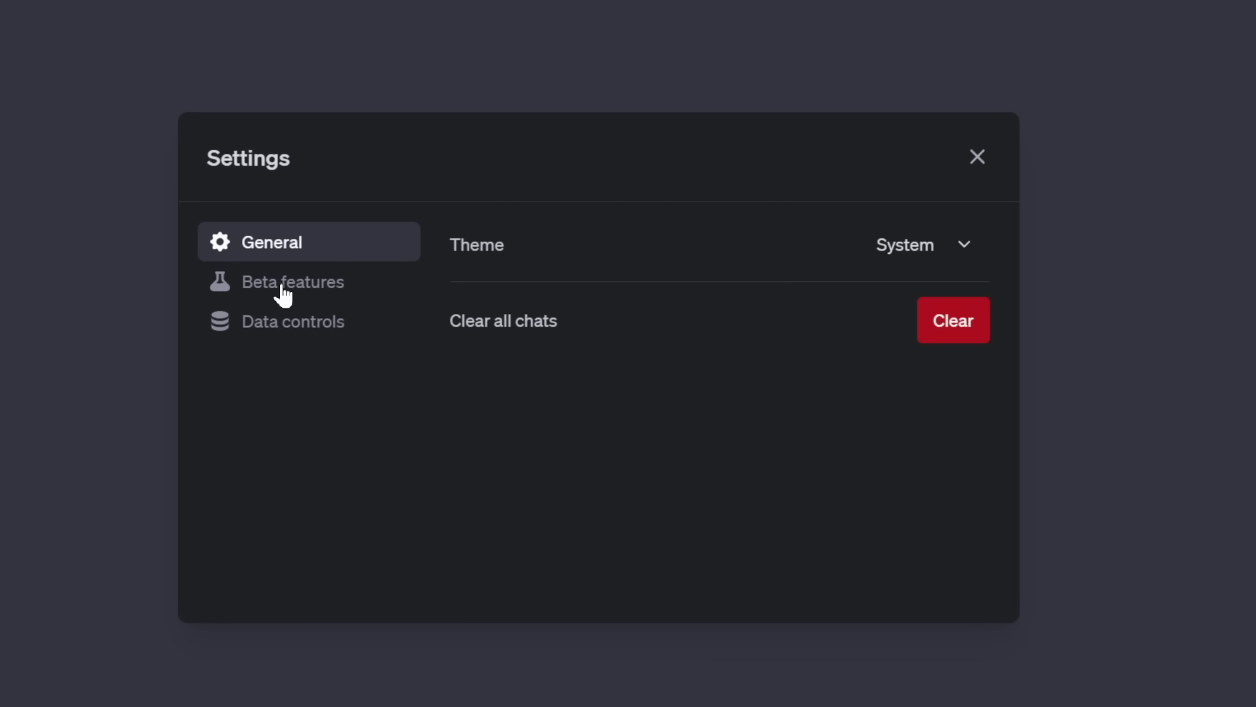
click(288, 293)
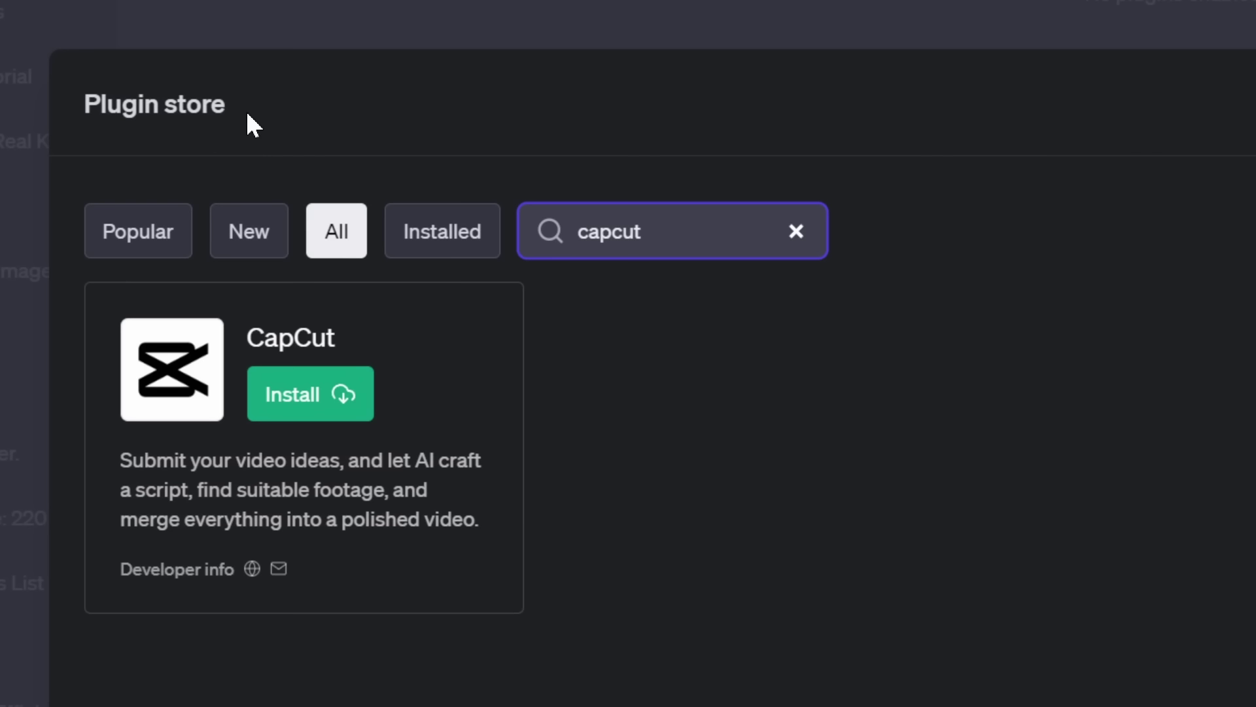
- Search the Plugin store for 'capcut' and install the CapCut plugin
drag(246, 120, 84, 118)
click(366, 140)
click(664, 240)
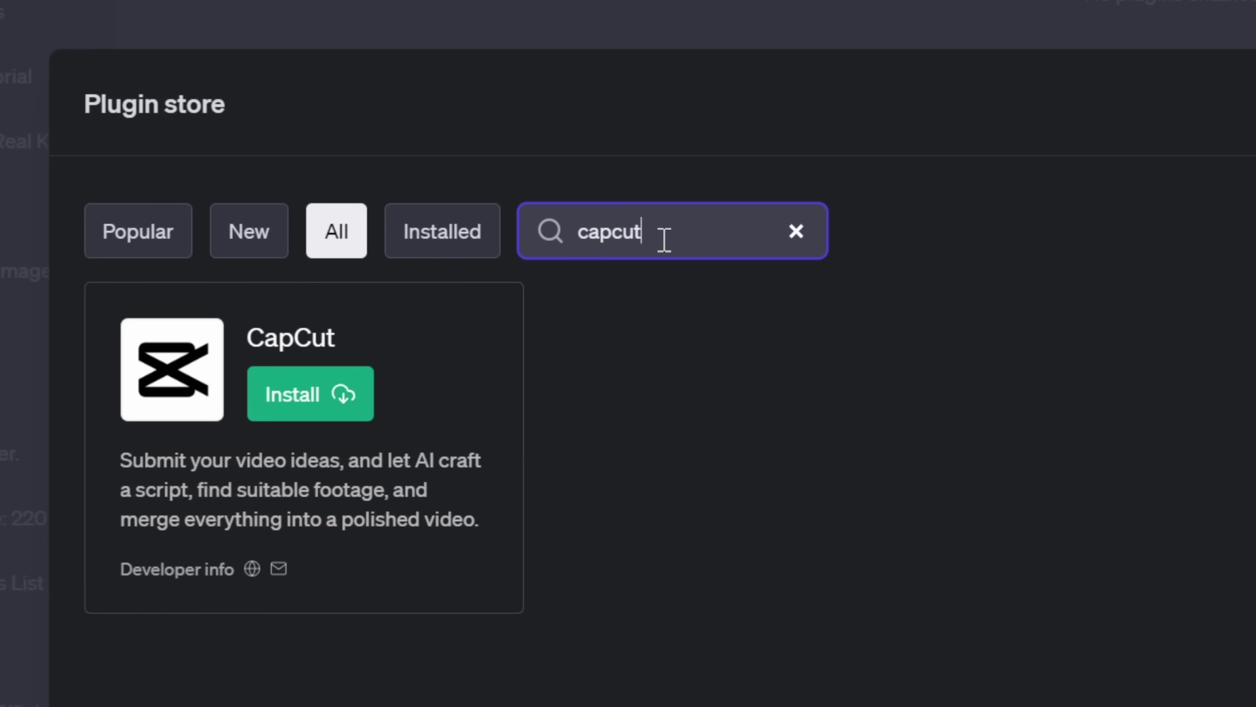
click(323, 406)
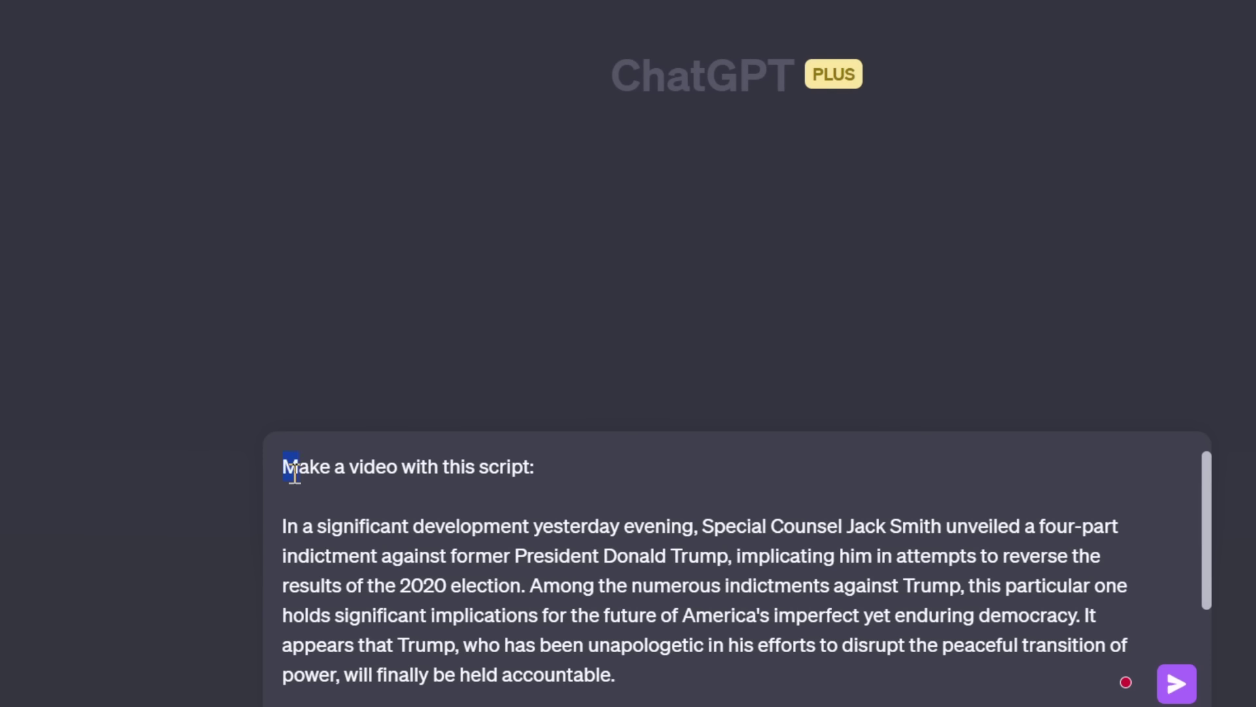
- Send 'Make a video with this script:' with the news script and open the CapCut video link
drag(294, 472, 576, 464)
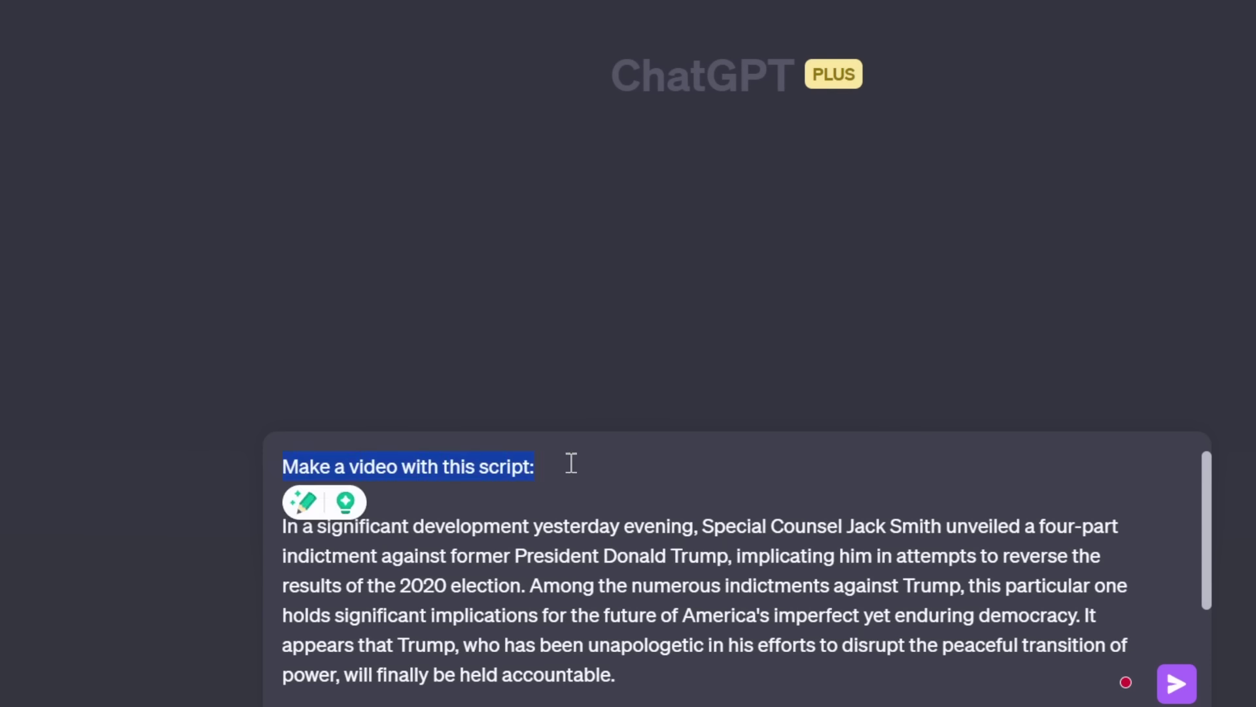
click(1176, 690)
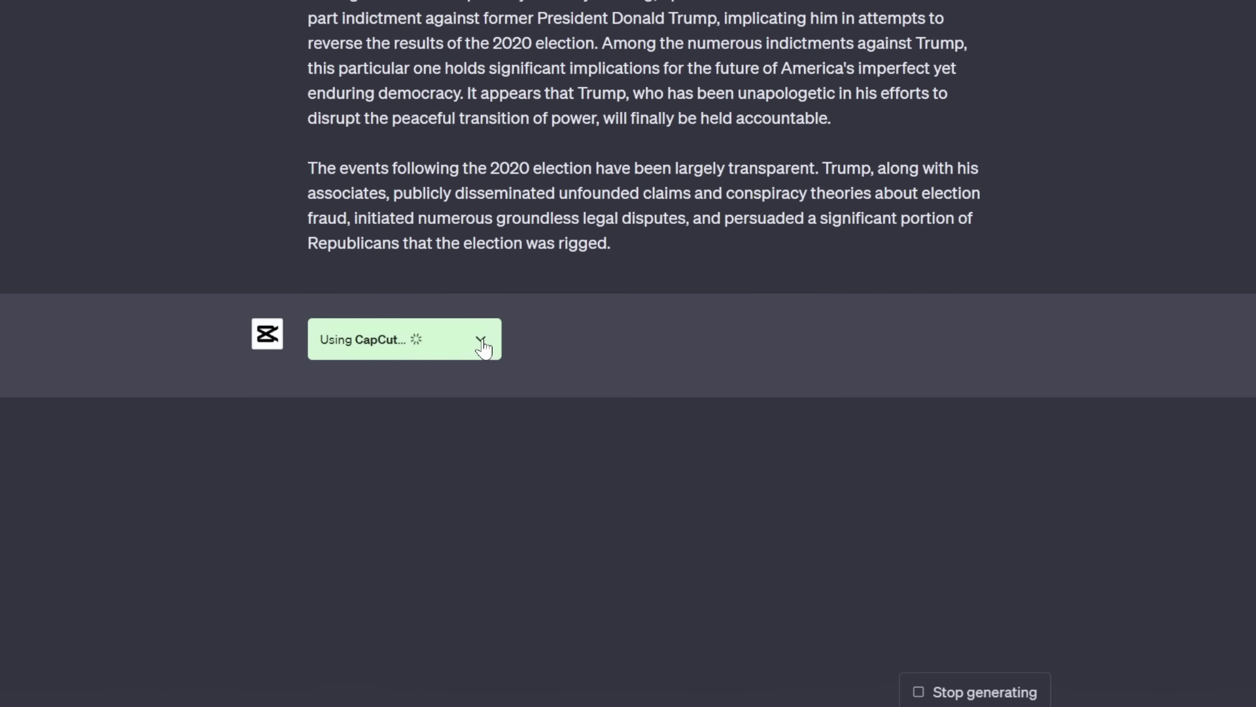
click(481, 340)
drag(458, 447, 791, 498)
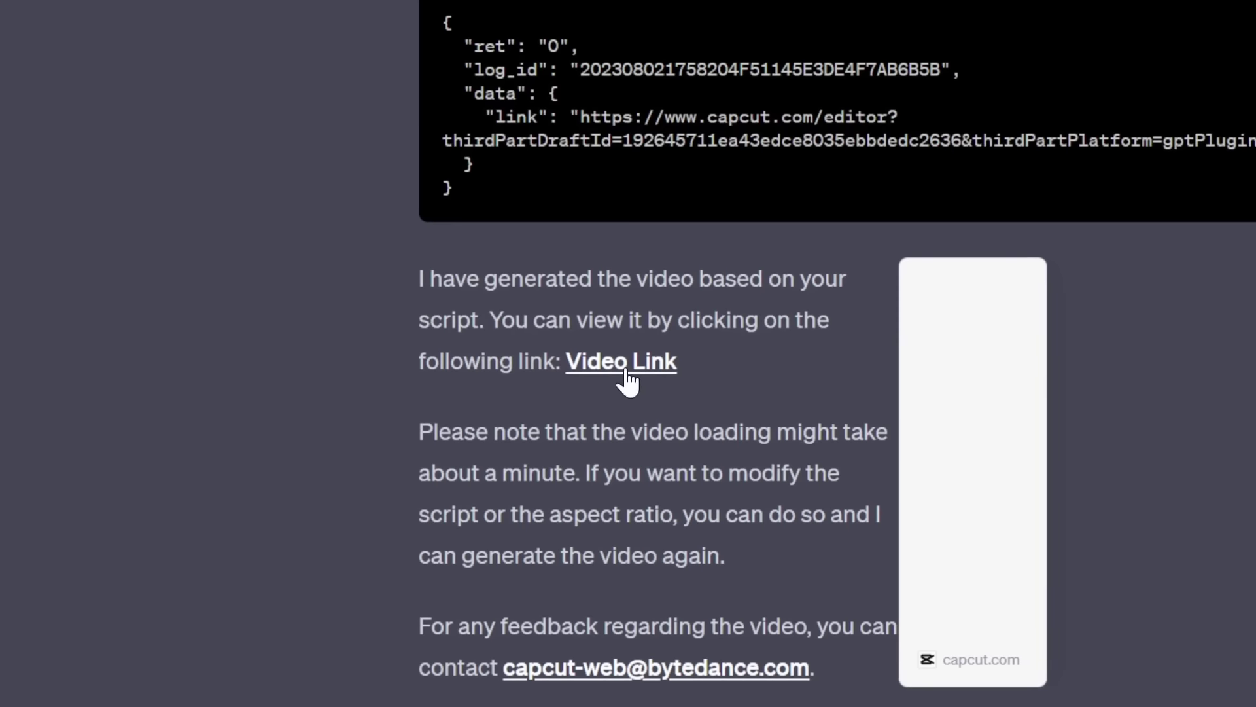
click(624, 371)
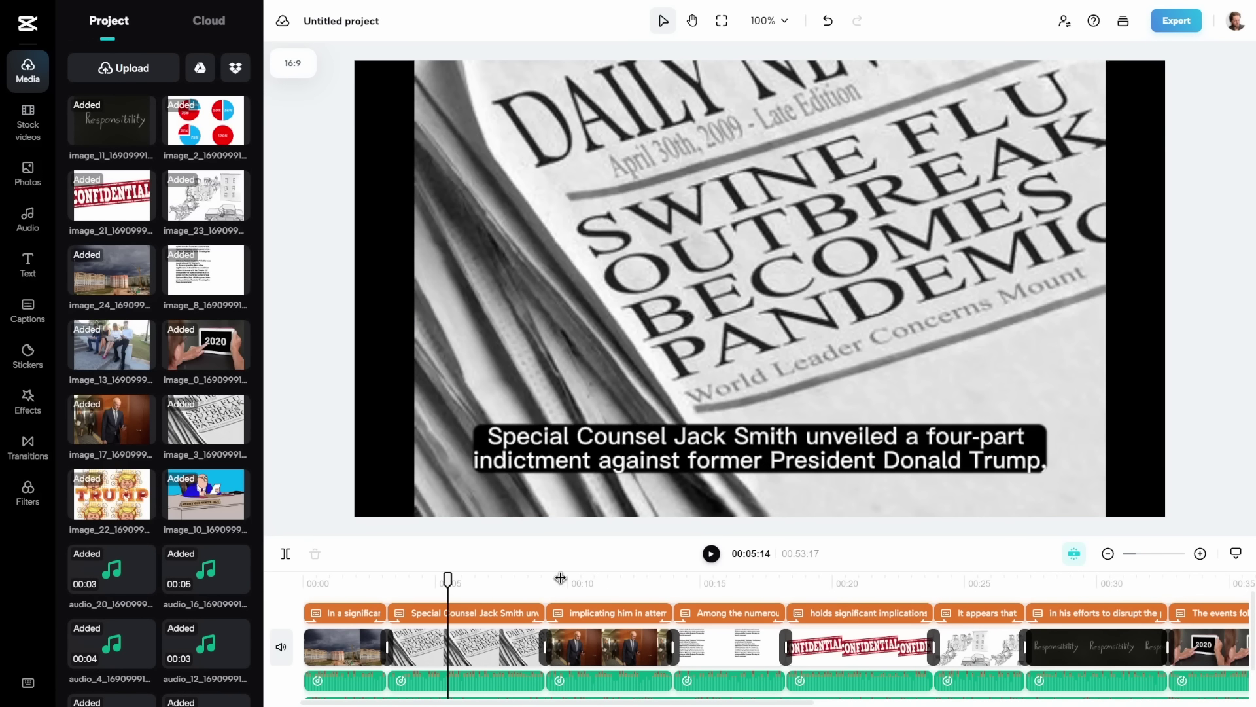
- Place My First Video.mp4 over the news footage and switch Cutout on to remove the green
click(561, 578)
click(726, 580)
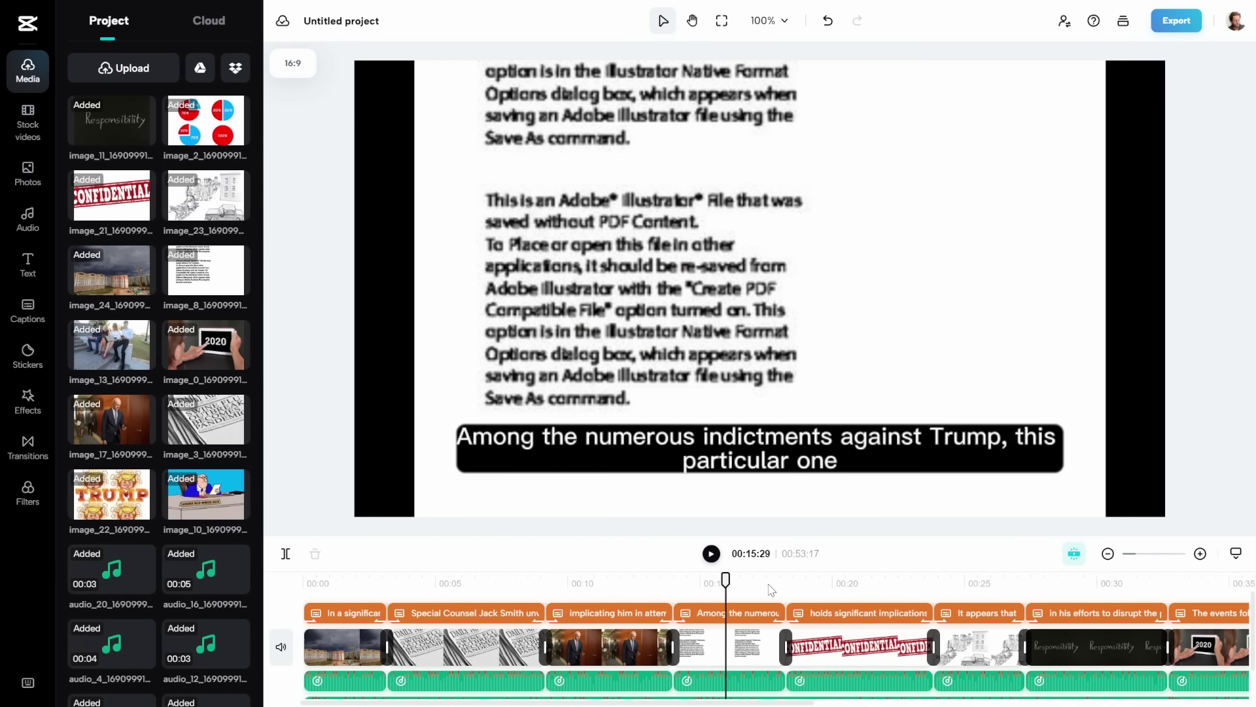
click(969, 580)
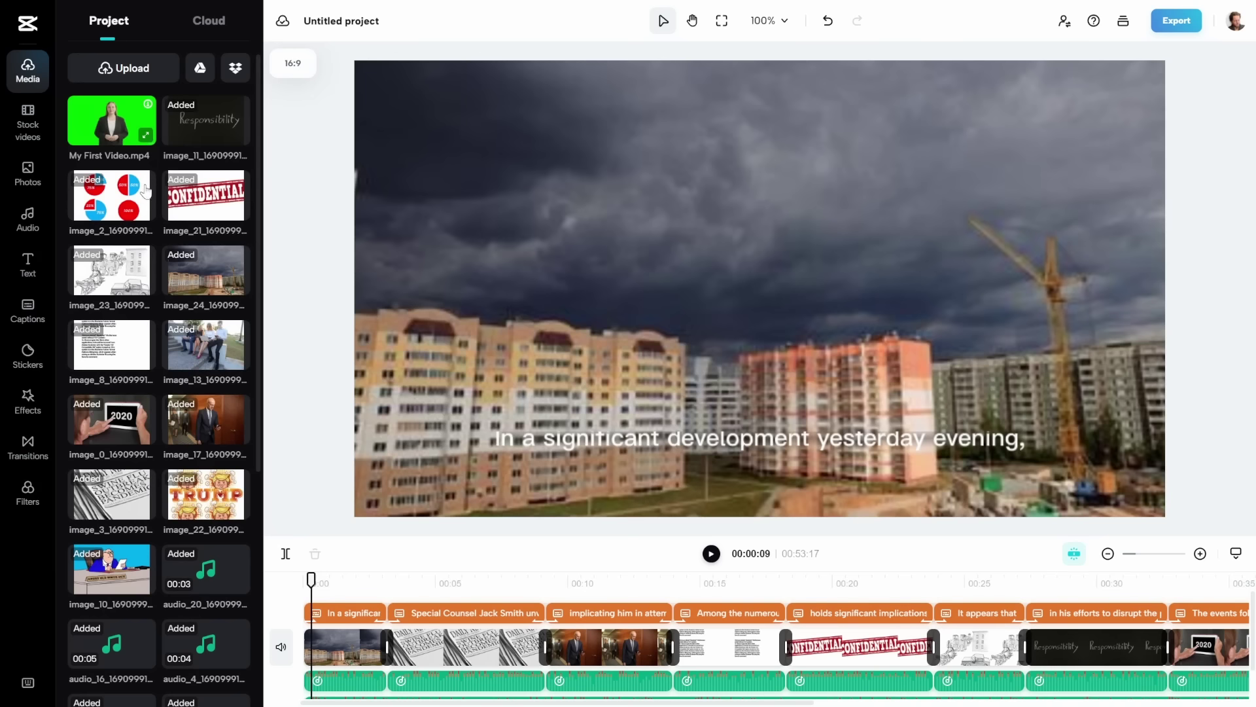
drag(111, 120, 319, 595)
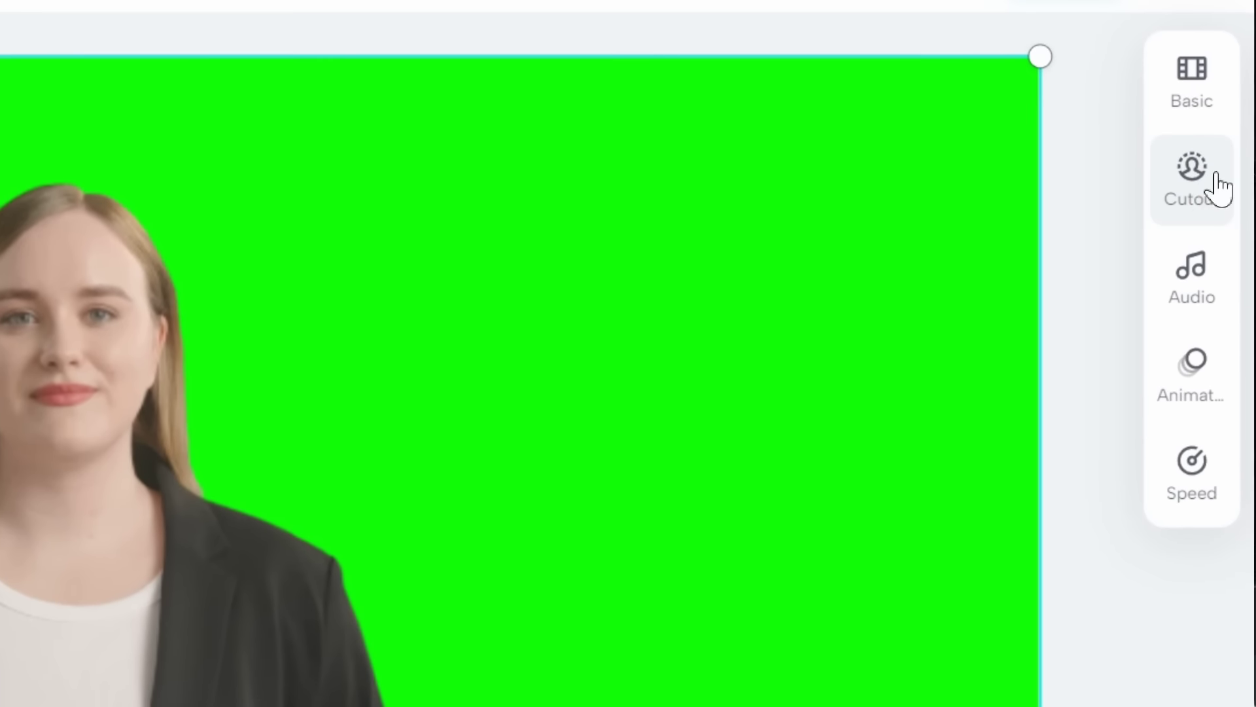
click(1203, 196)
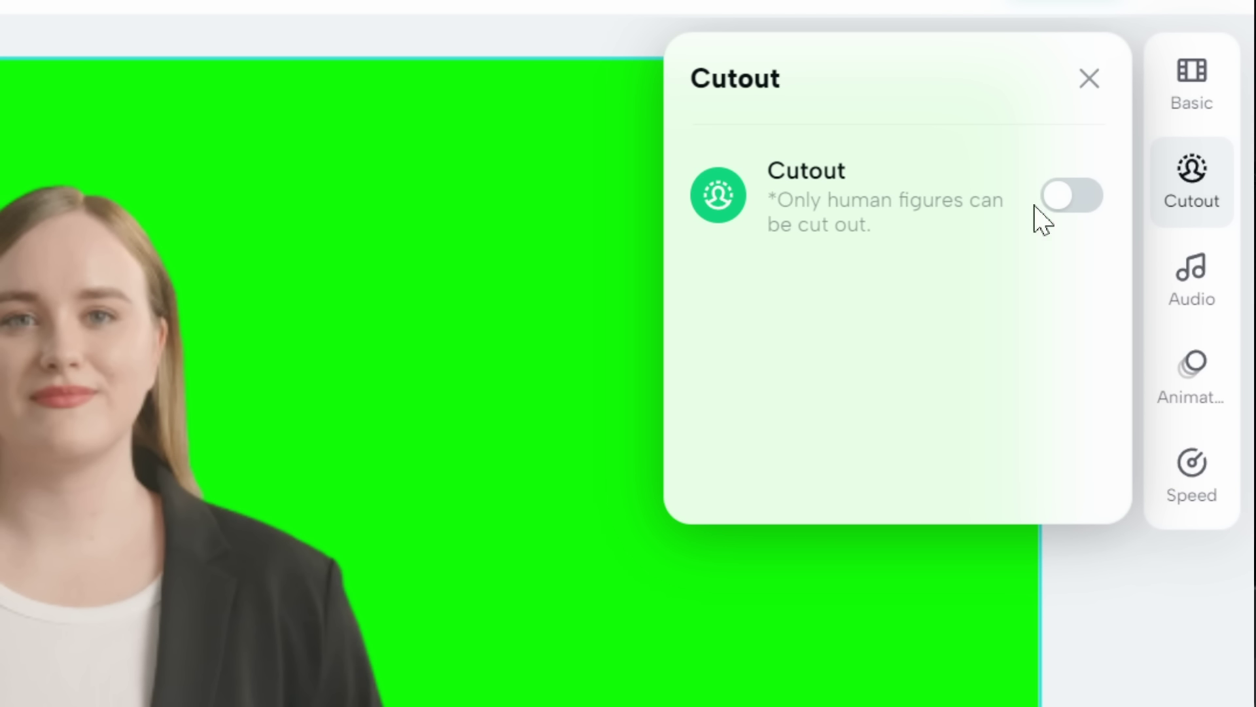
click(1069, 207)
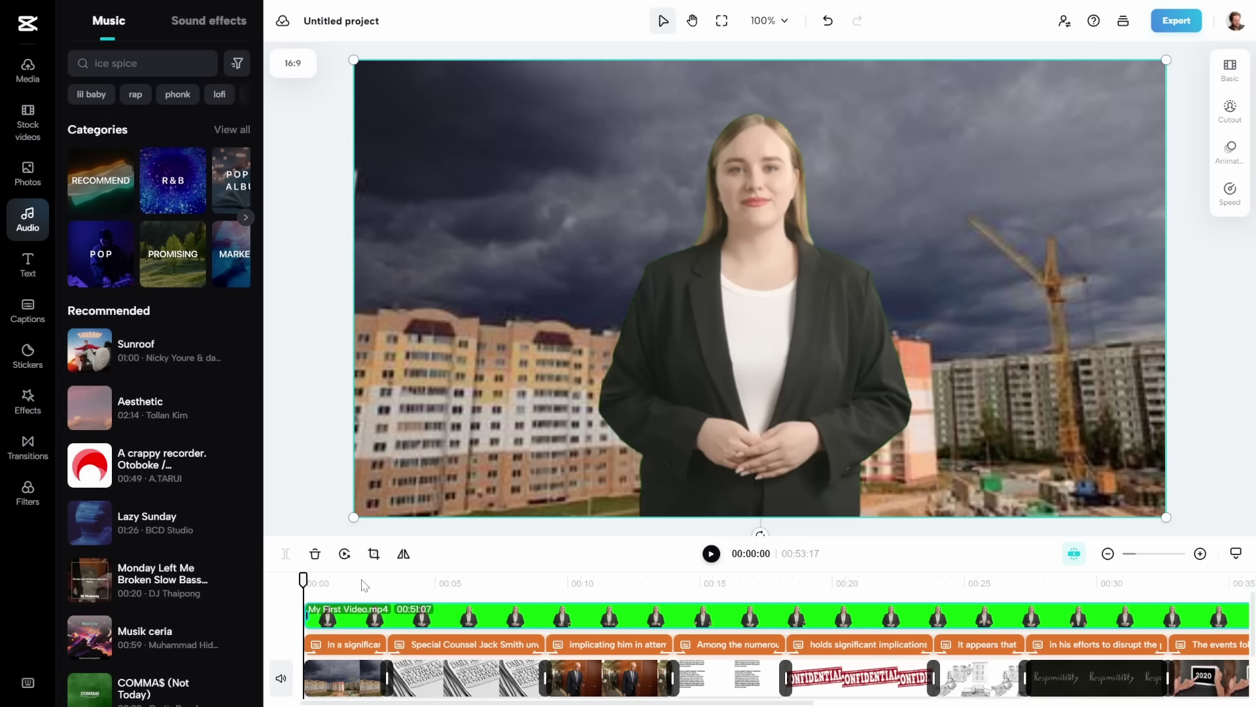
- Move the shrunken presenter overlay clip onto a track below the captions
click(365, 583)
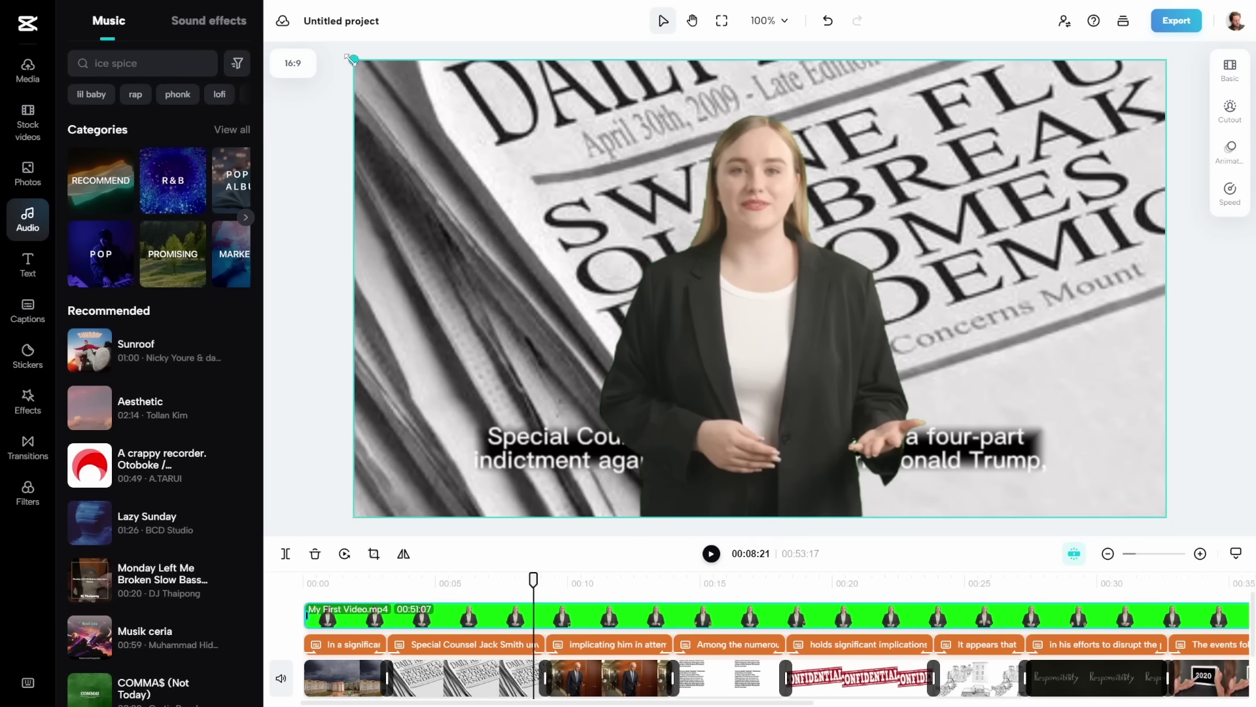
click(716, 334)
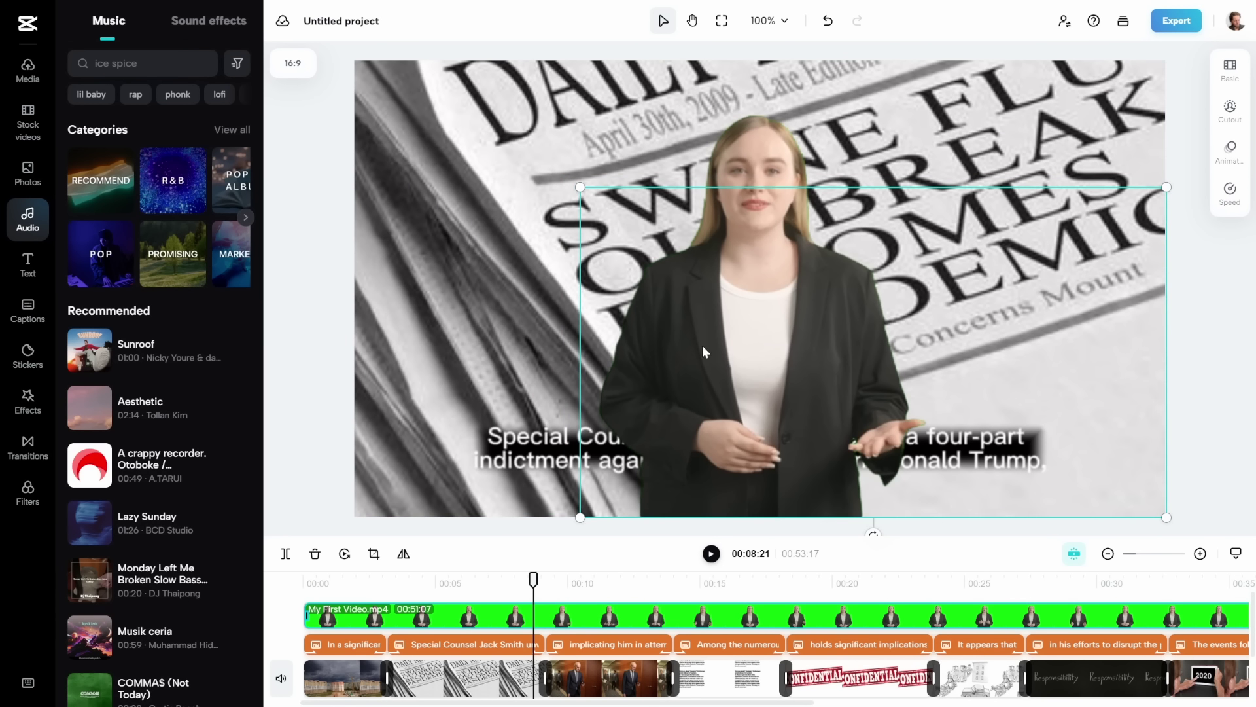
drag(460, 617, 467, 636)
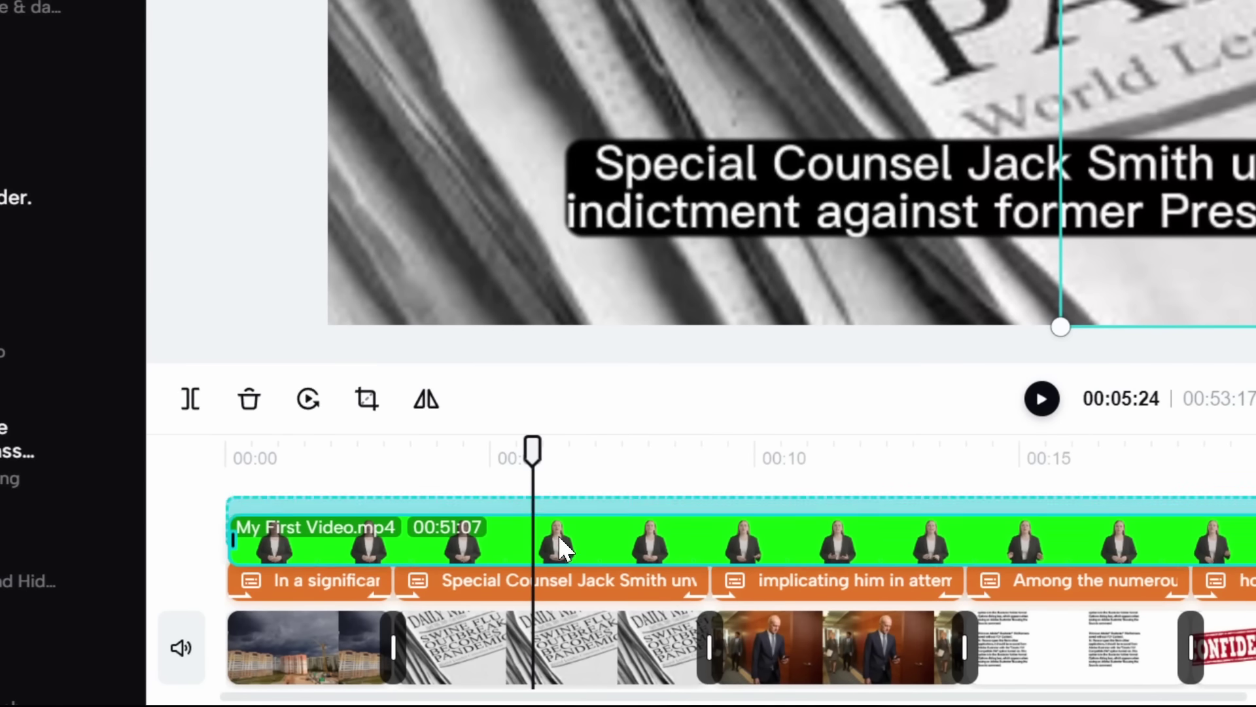
drag(554, 571, 545, 599)
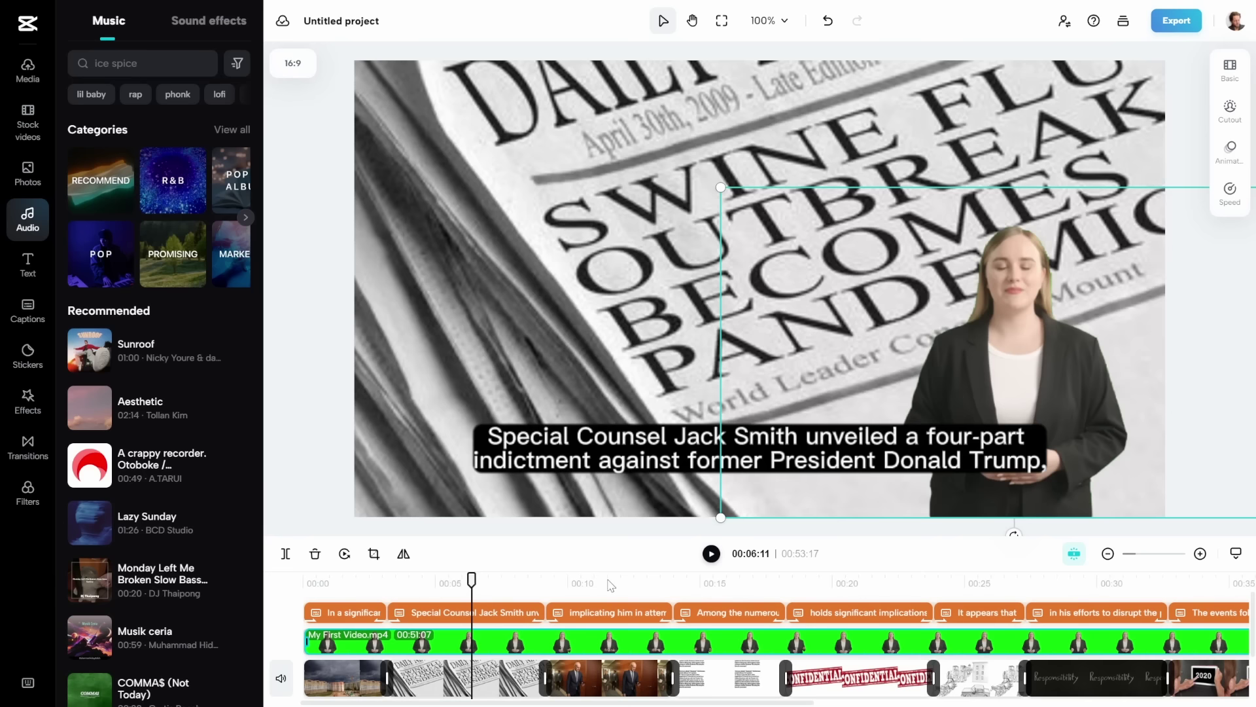
- Add a bank building stock photo into the footage track, then open export settings
click(608, 583)
click(730, 584)
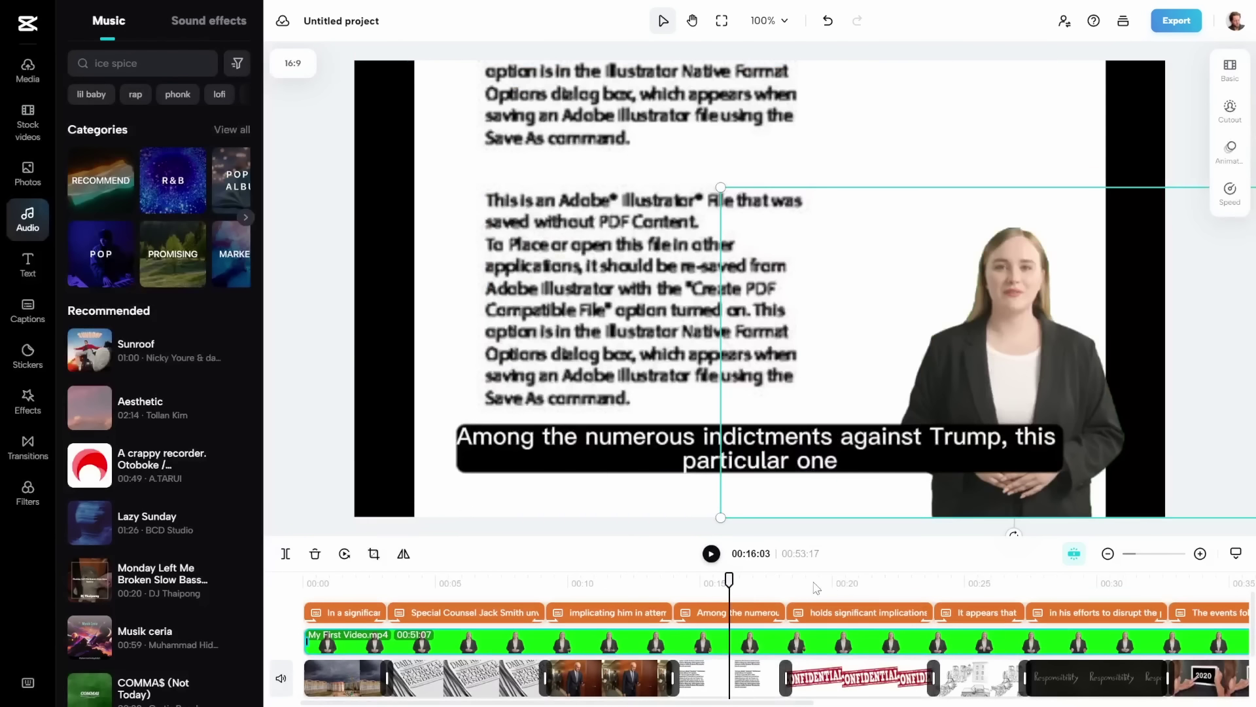
click(973, 580)
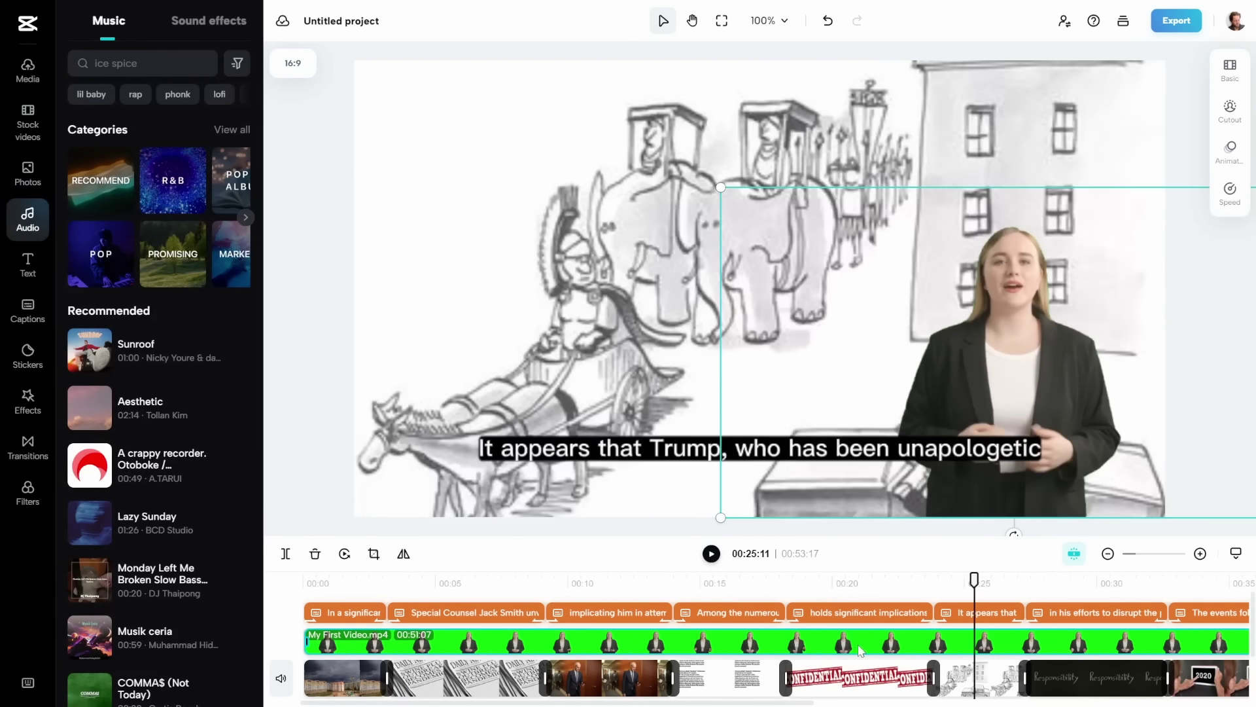
click(846, 685)
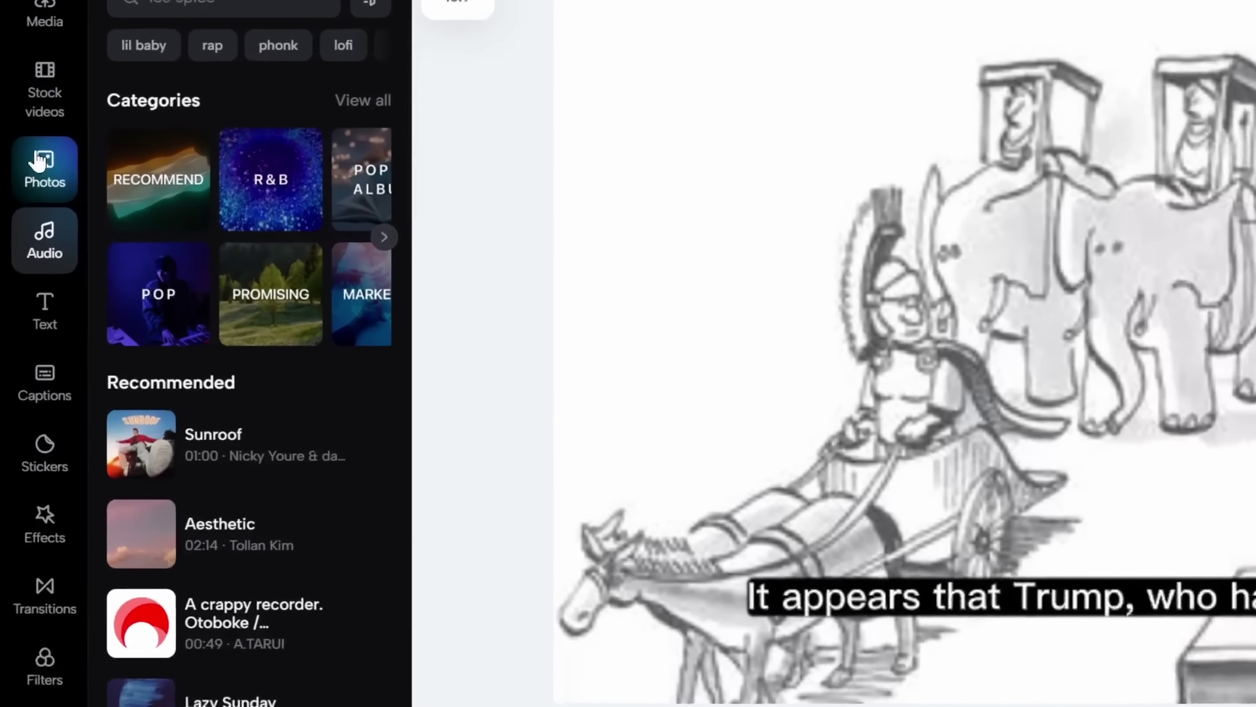
click(29, 169)
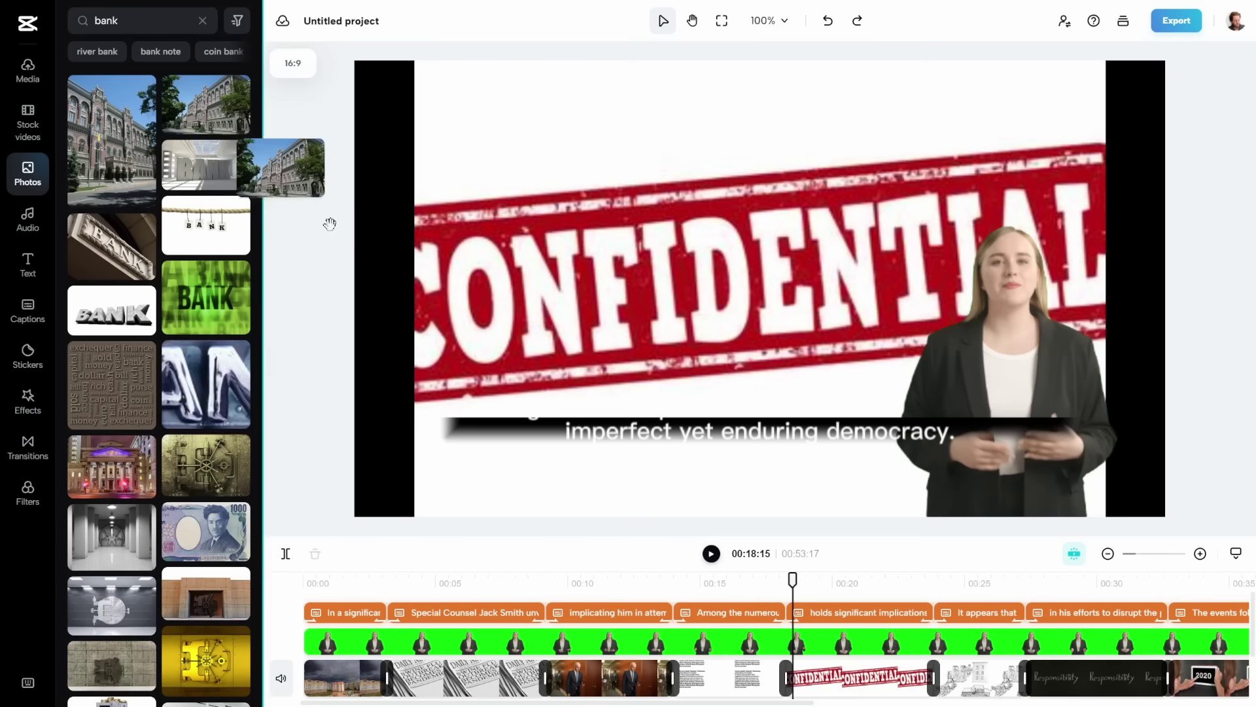
drag(330, 224, 846, 695)
drag(792, 579, 884, 577)
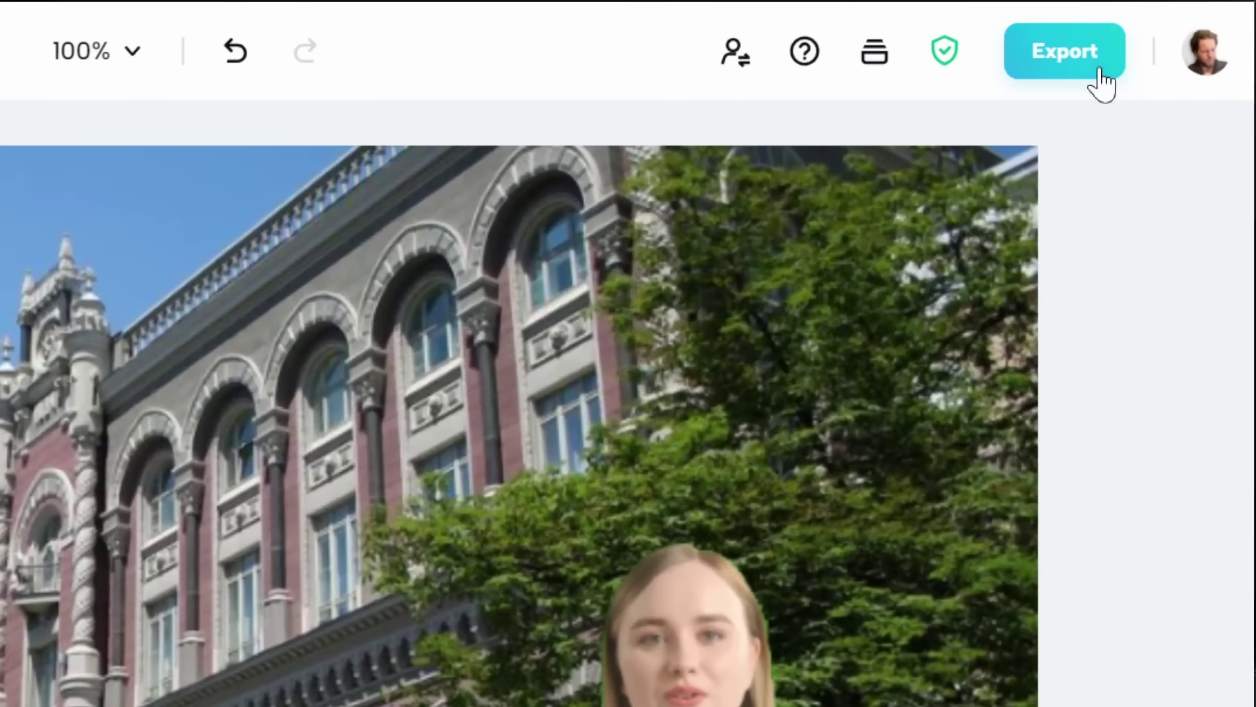
click(1189, 25)
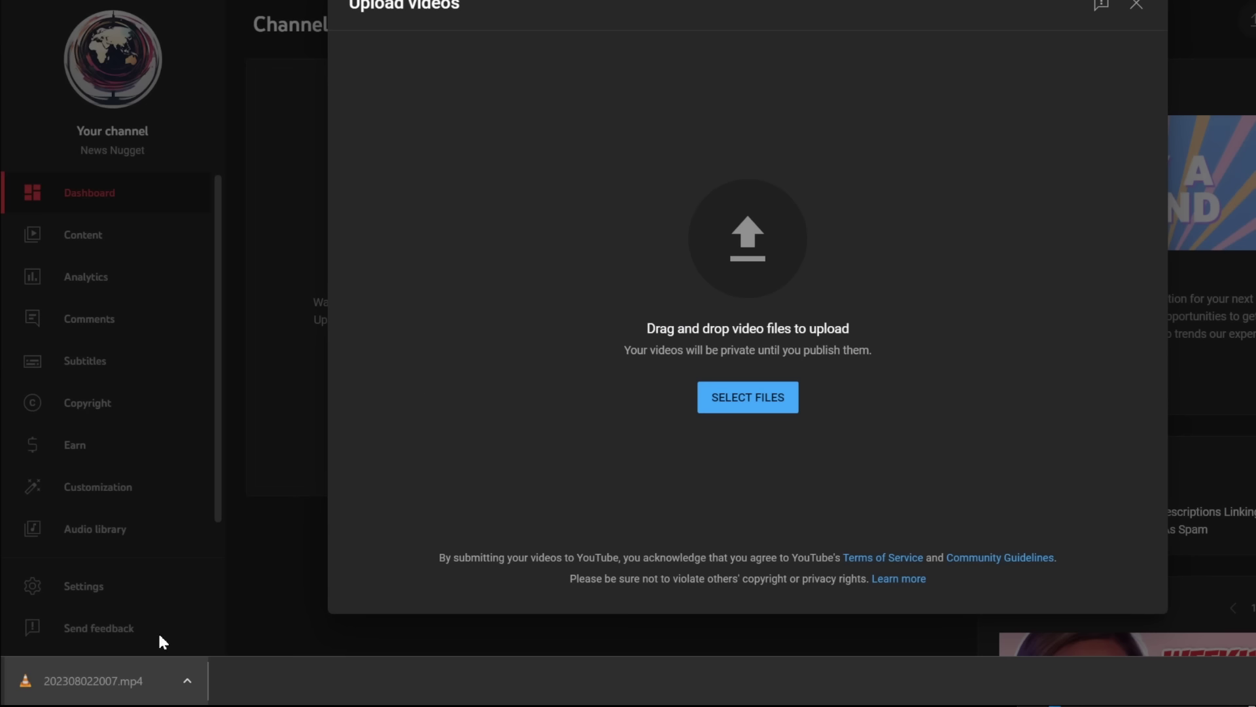
- Upload 202308022007.mp4 titled 'The Indictment of Donald Trump Could Save Democracy' and make it Public
drag(46, 682, 705, 307)
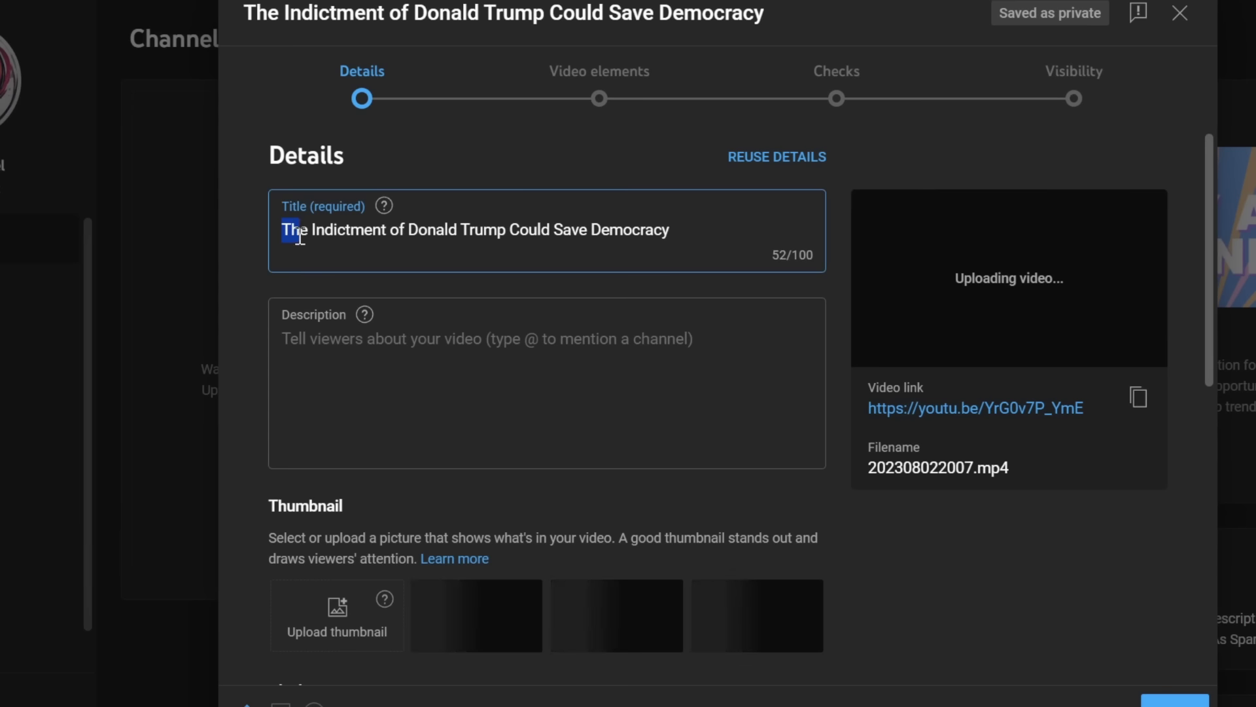
drag(292, 230, 749, 236)
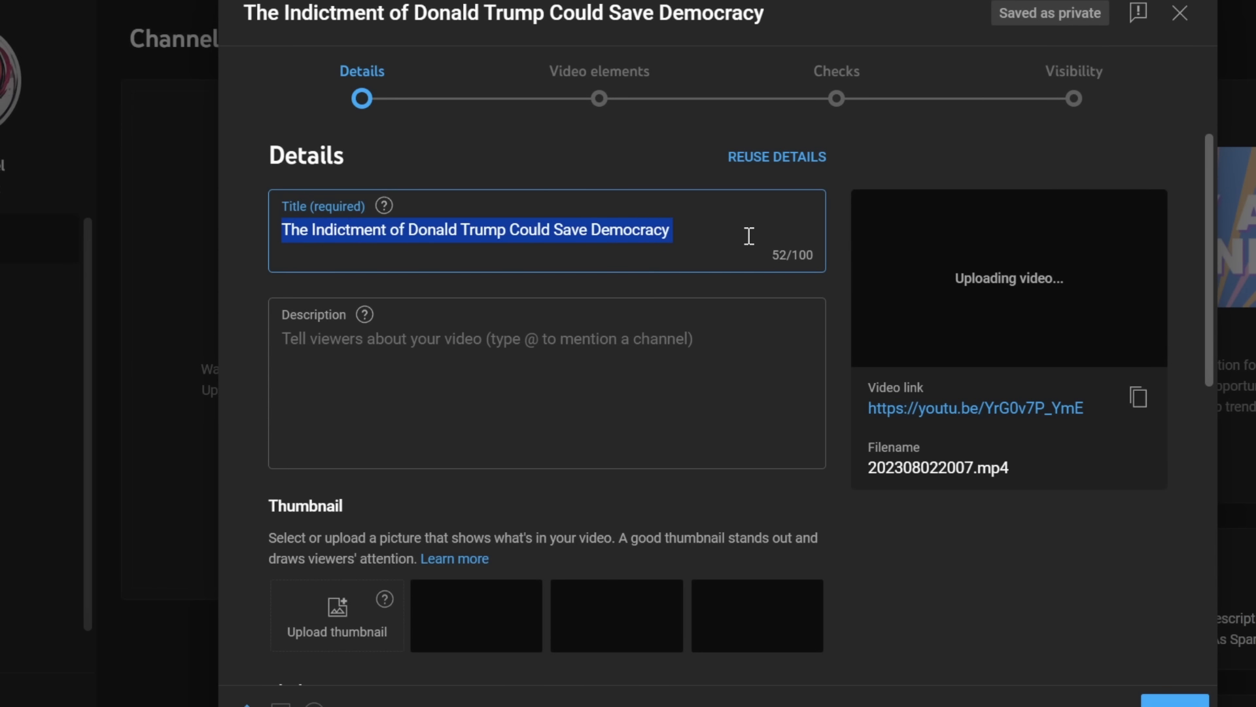
click(567, 345)
scroll(567, 345, down, 3)
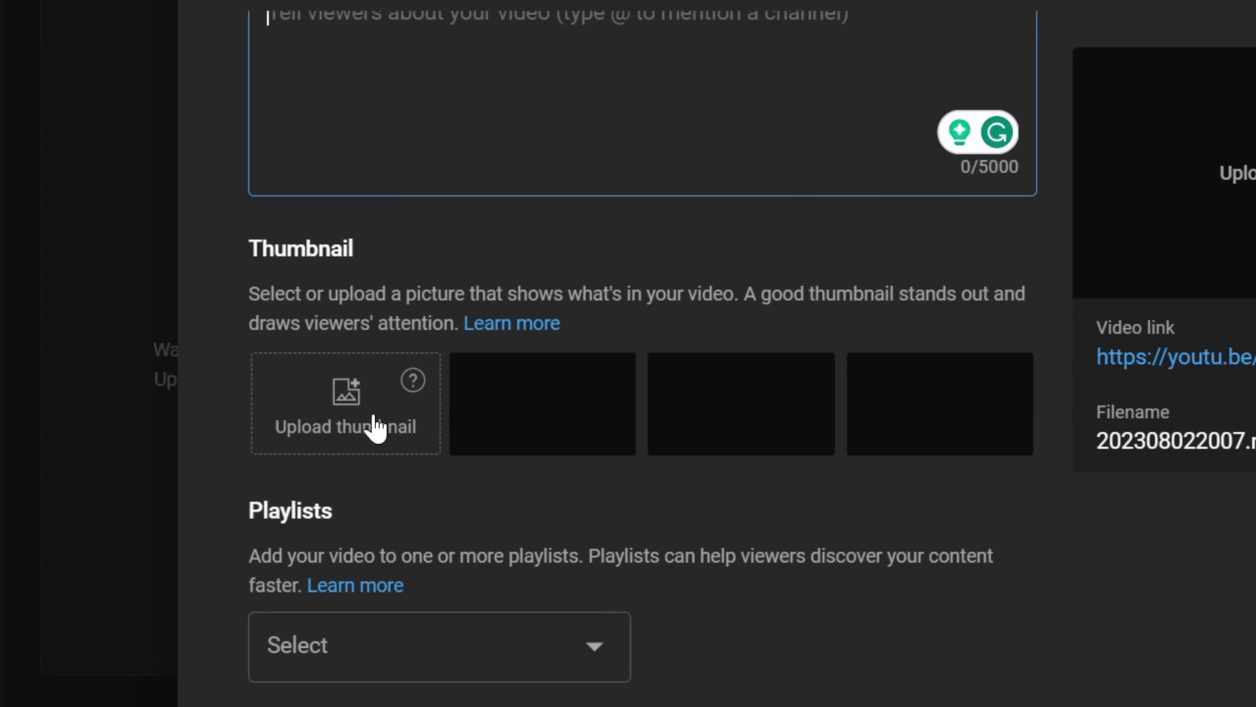
click(1038, 637)
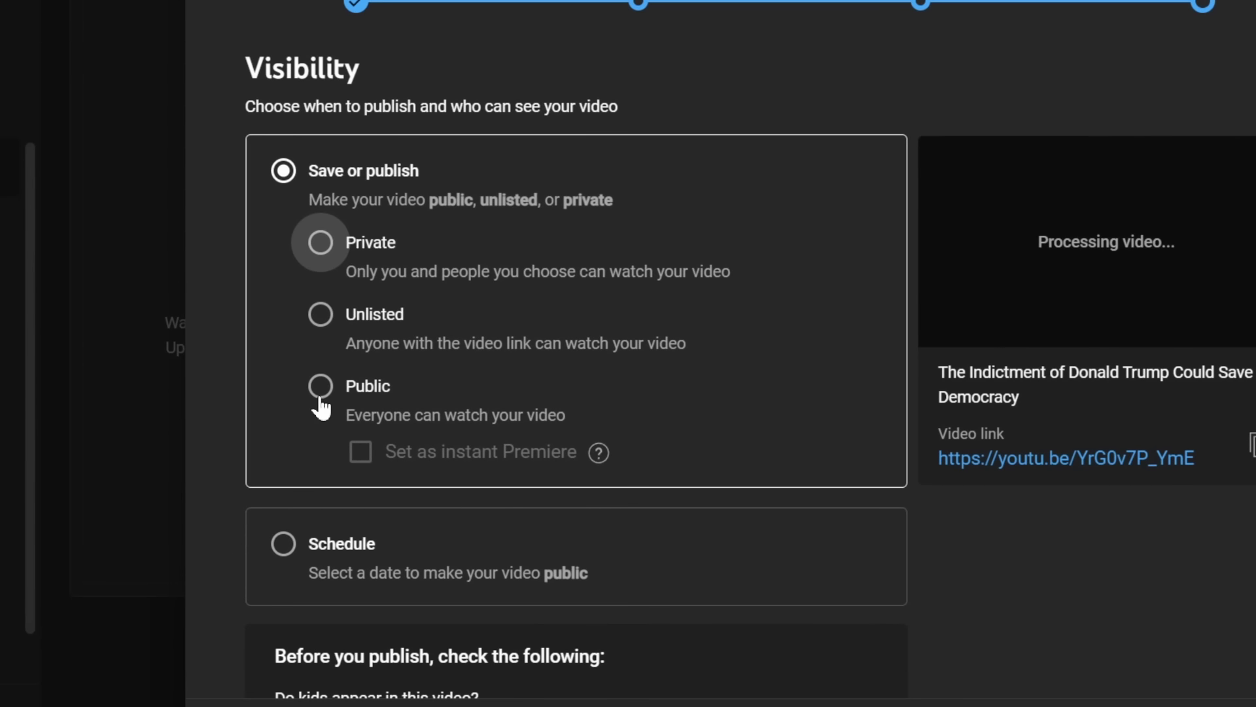
click(395, 396)
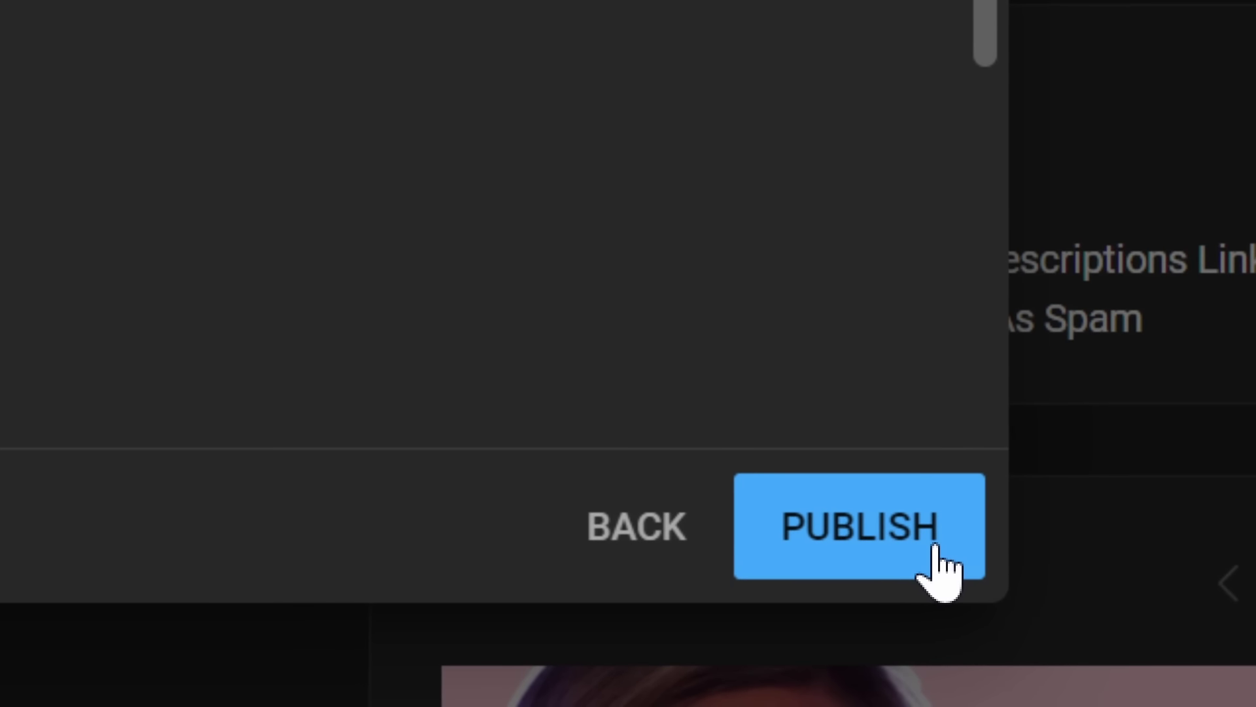